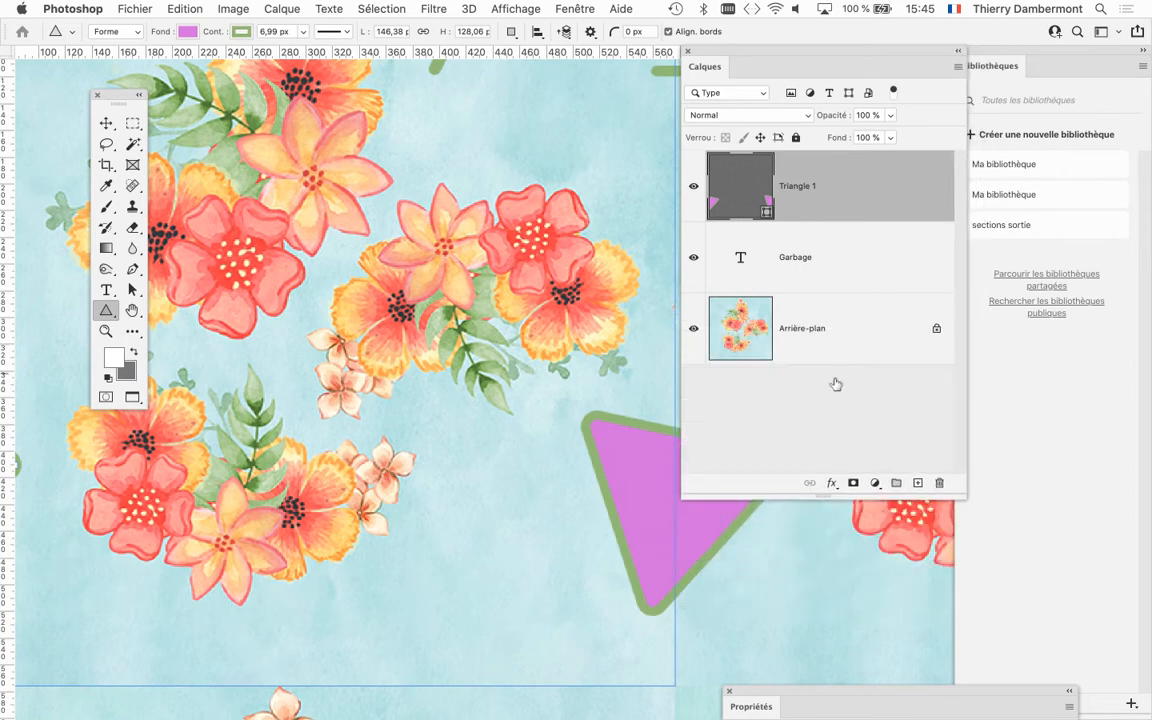
# Outline the flower bouquet above the pink triangle on the Arrière-plan layer with a freehand Lasso selection.
pyautogui.click(812, 341)
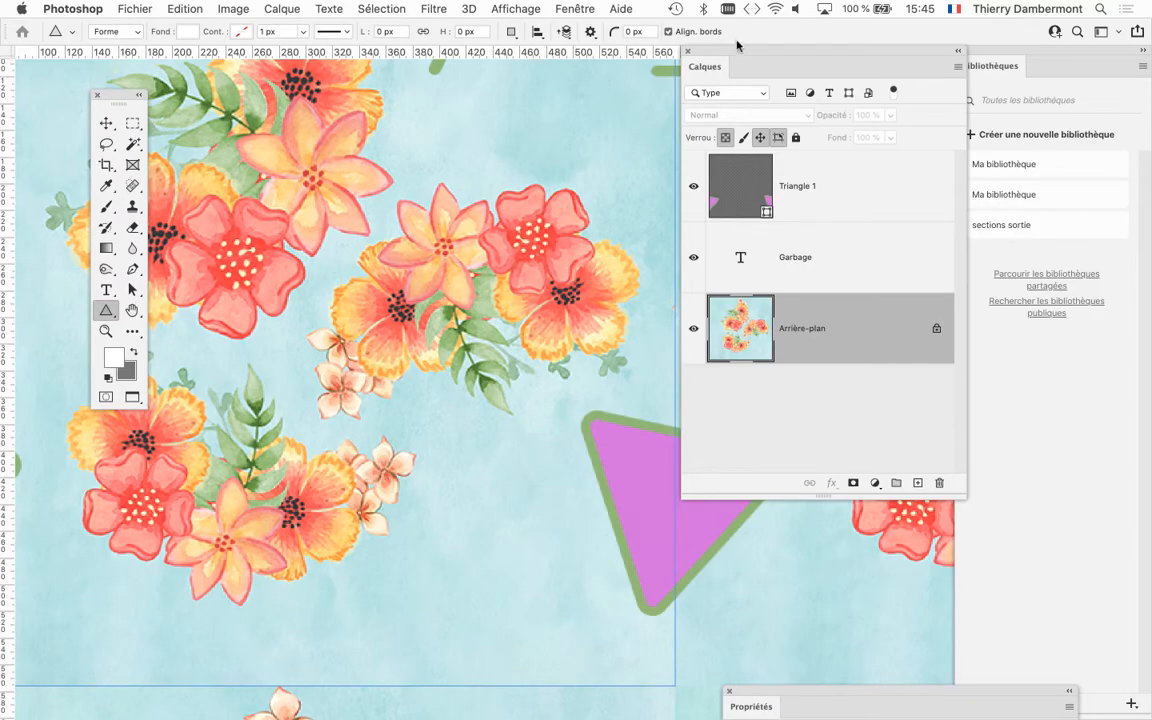
pyautogui.moveTo(738, 45); pyautogui.dragTo(808, 45)
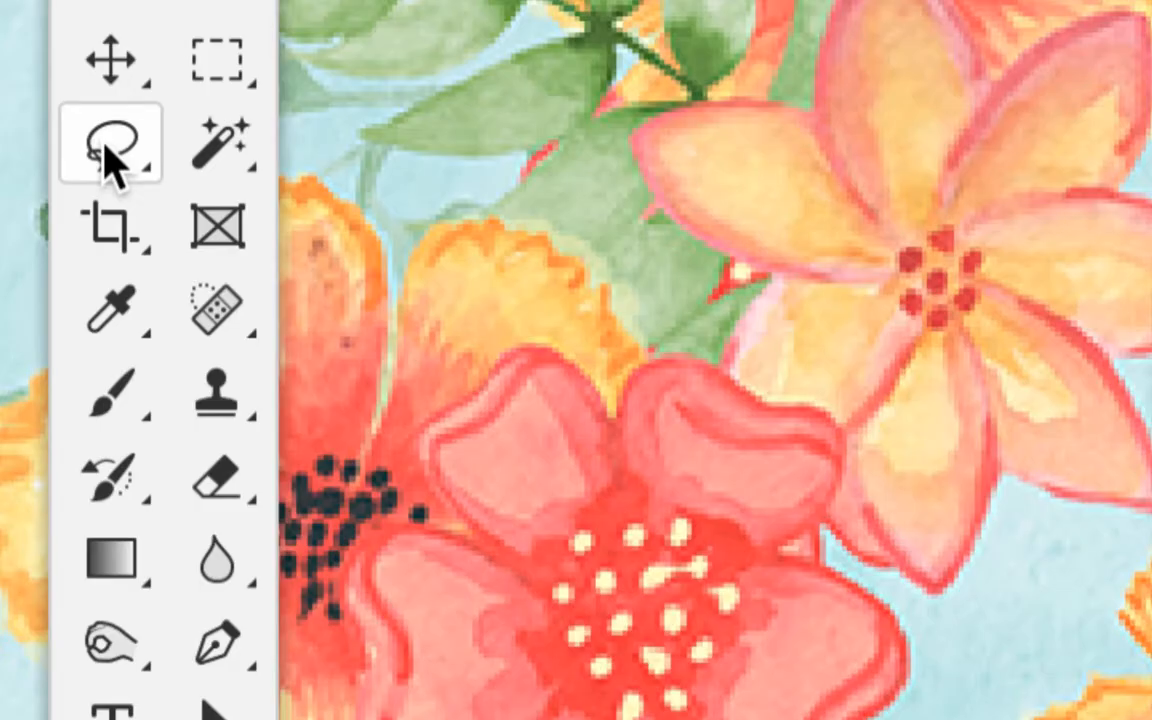
pyautogui.click(104, 150)
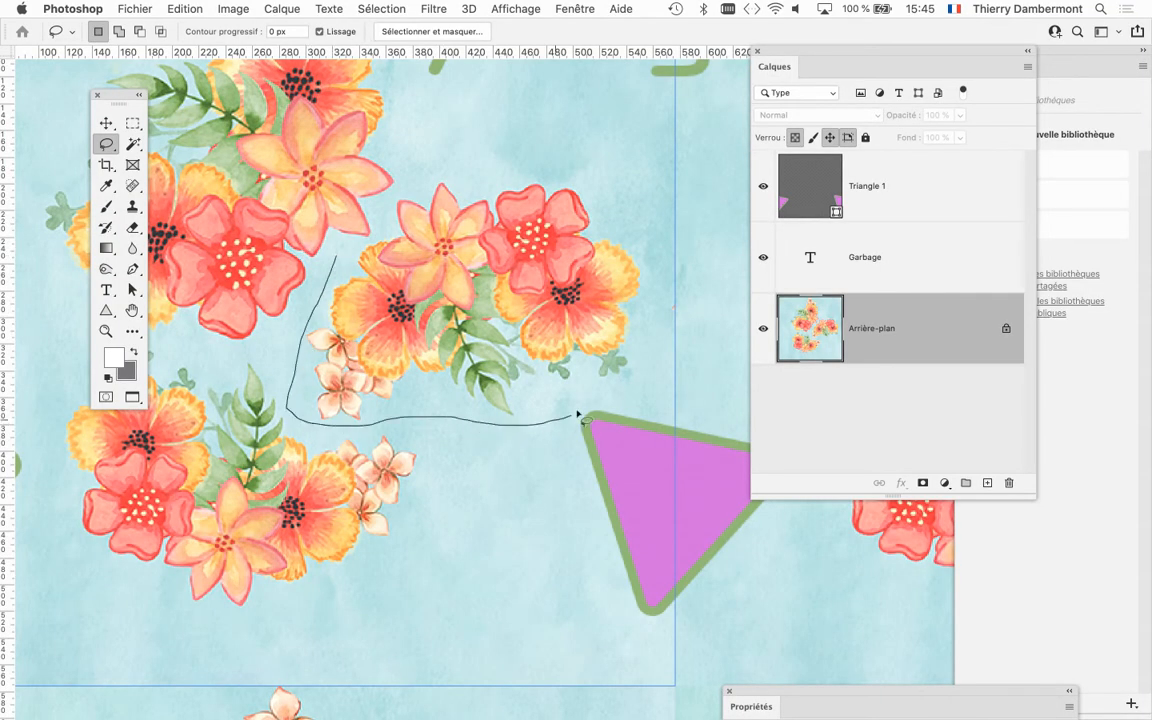
pyautogui.moveTo(637, 384)
pyautogui.mouseDown()
pyautogui.moveTo(650, 356)
pyautogui.moveTo(653, 261)
pyautogui.mouseUp()
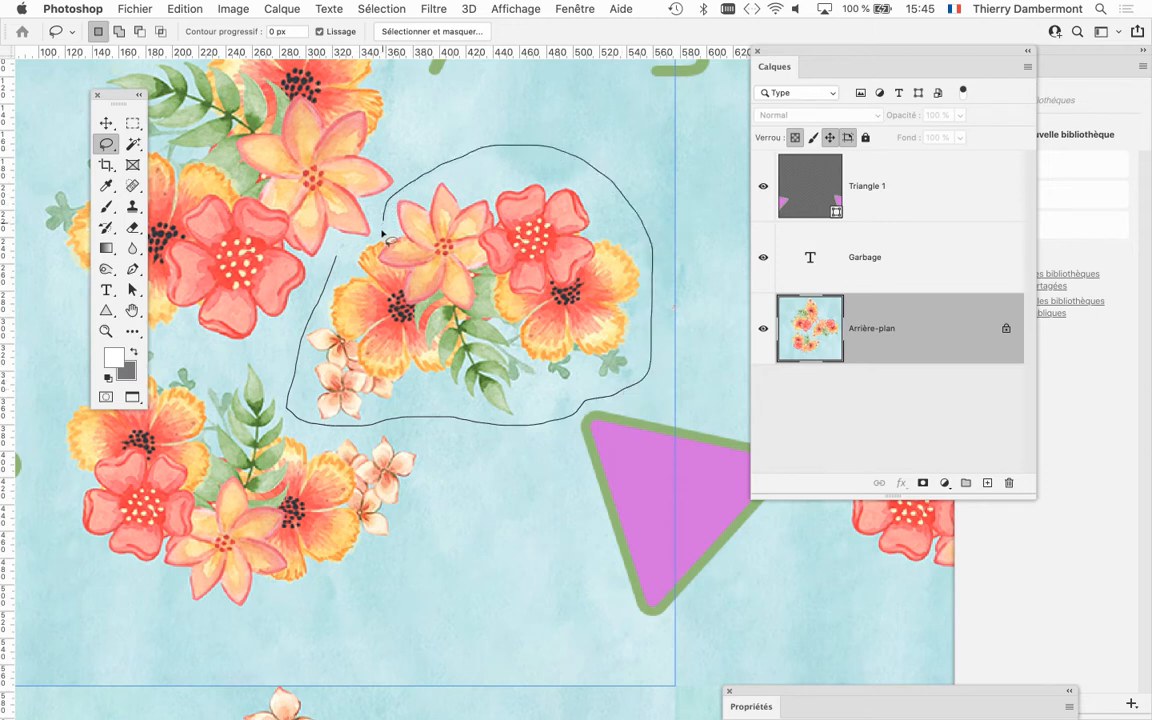
pyautogui.moveTo(339, 256); pyautogui.dragTo(338, 254)
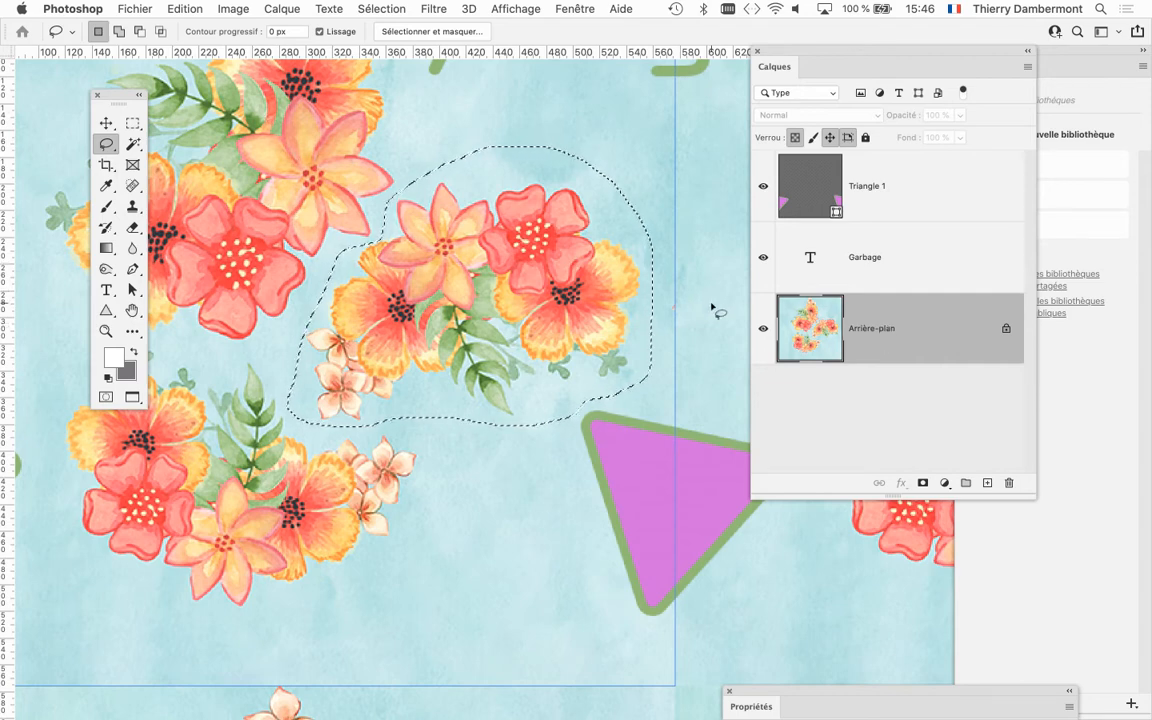
# Copy the selected bouquet onto its own new layer with Calque par Copier.
pyautogui.click(262, 9)
pyautogui.moveTo(300, 32)
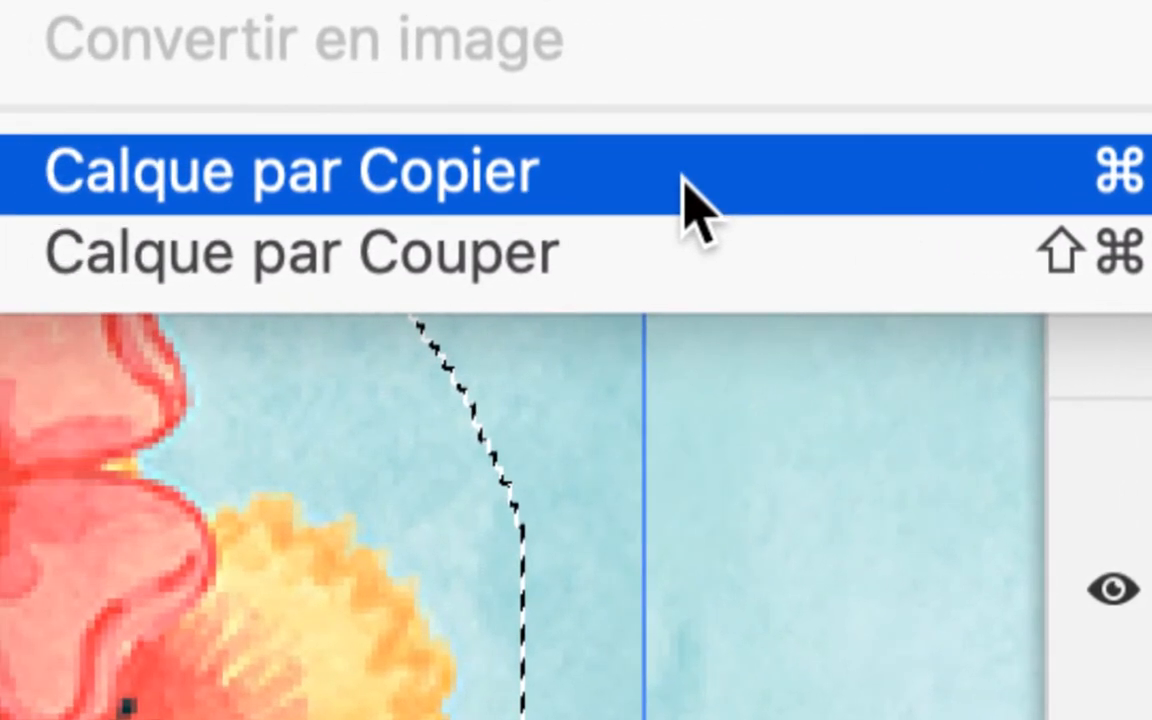
pyautogui.click(690, 200)
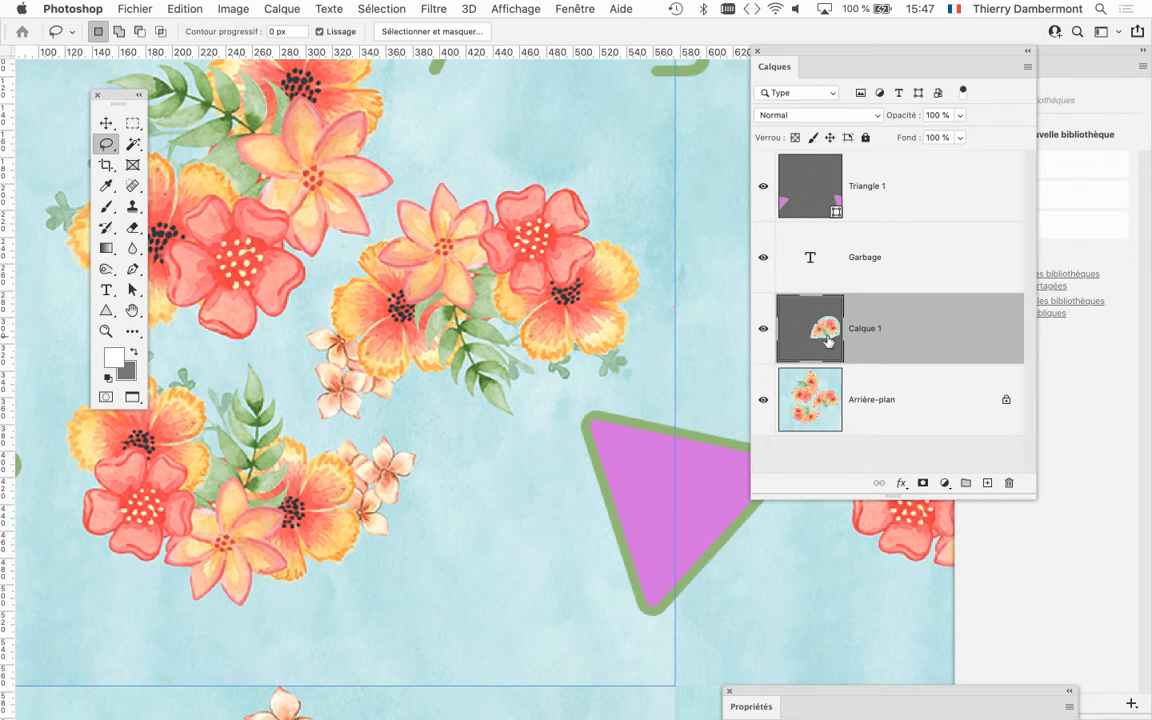
pyautogui.click(283, 8)
pyautogui.moveTo(300, 27)
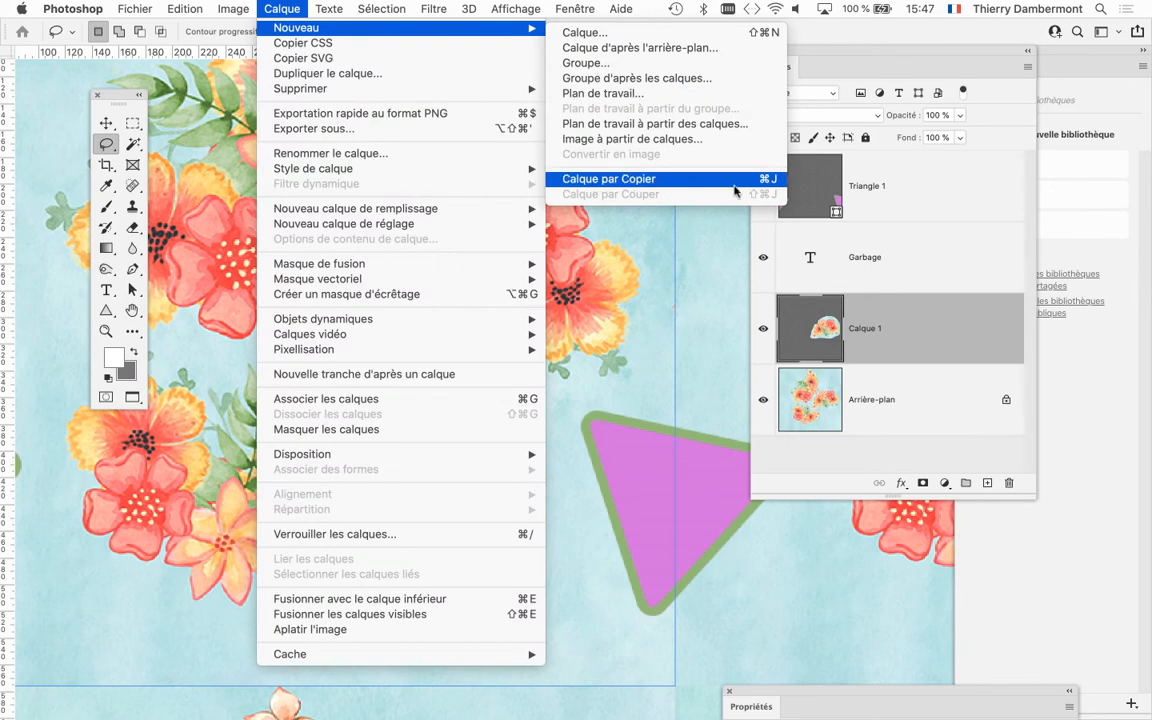
pyautogui.click(948, 382)
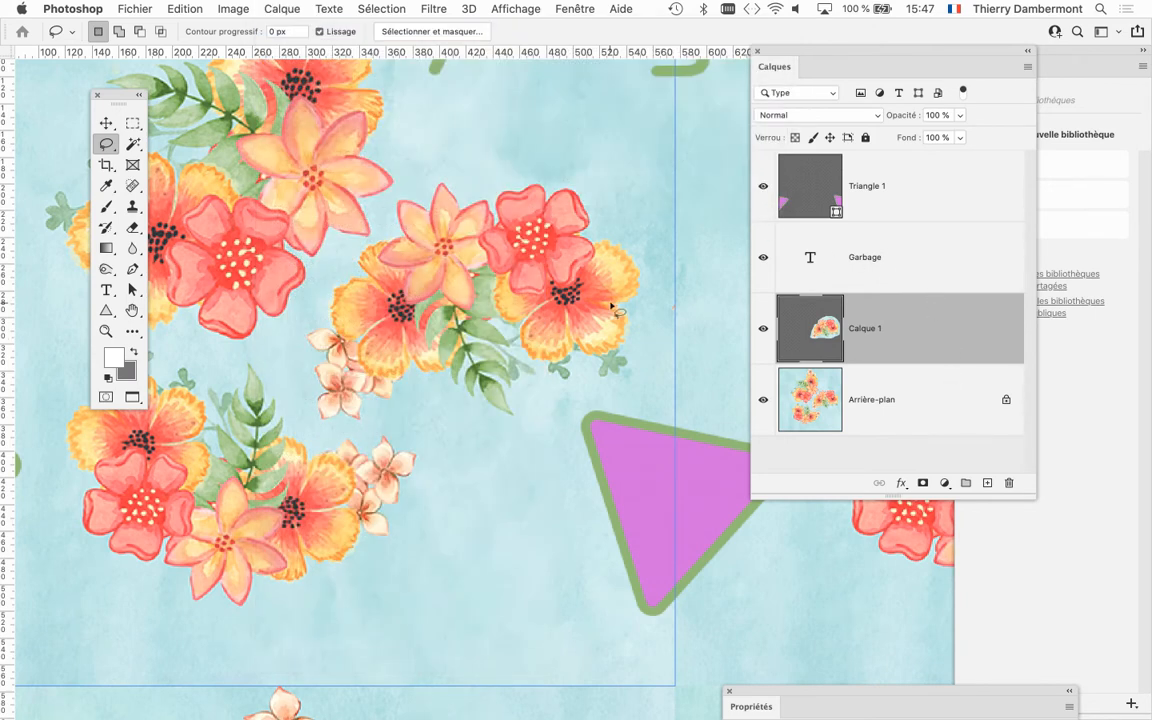
# Rearrange the floating tools and layers panels around the bouquet and hide the Arrière-plan layer.
pyautogui.scroll(-2, 515, 312)
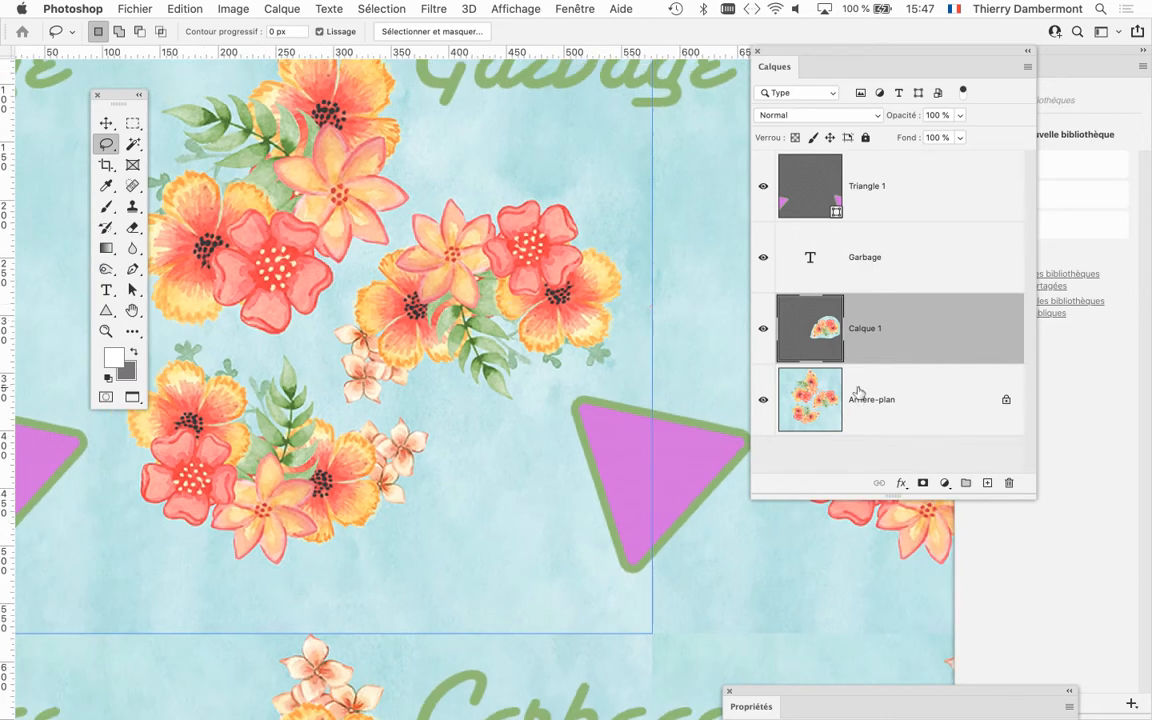
pyautogui.scroll(3, 499, 364)
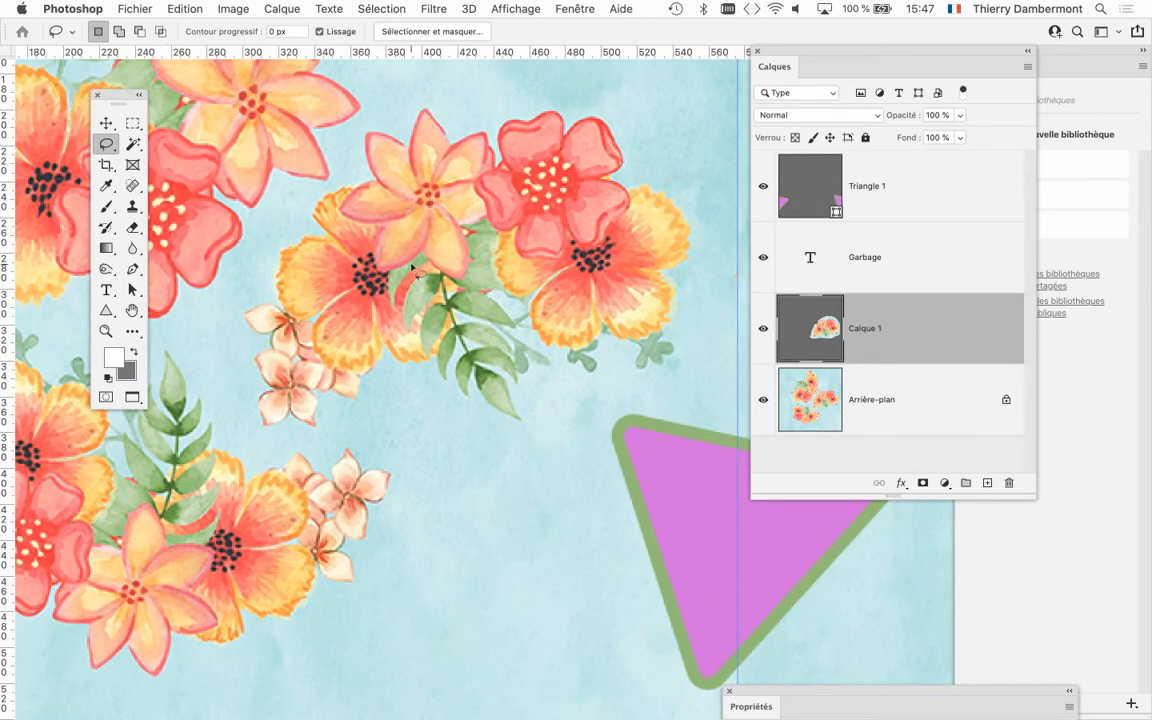
pyautogui.moveTo(506, 206); pyautogui.dragTo(499, 227)
pyautogui.moveTo(122, 98); pyautogui.dragTo(72, 88)
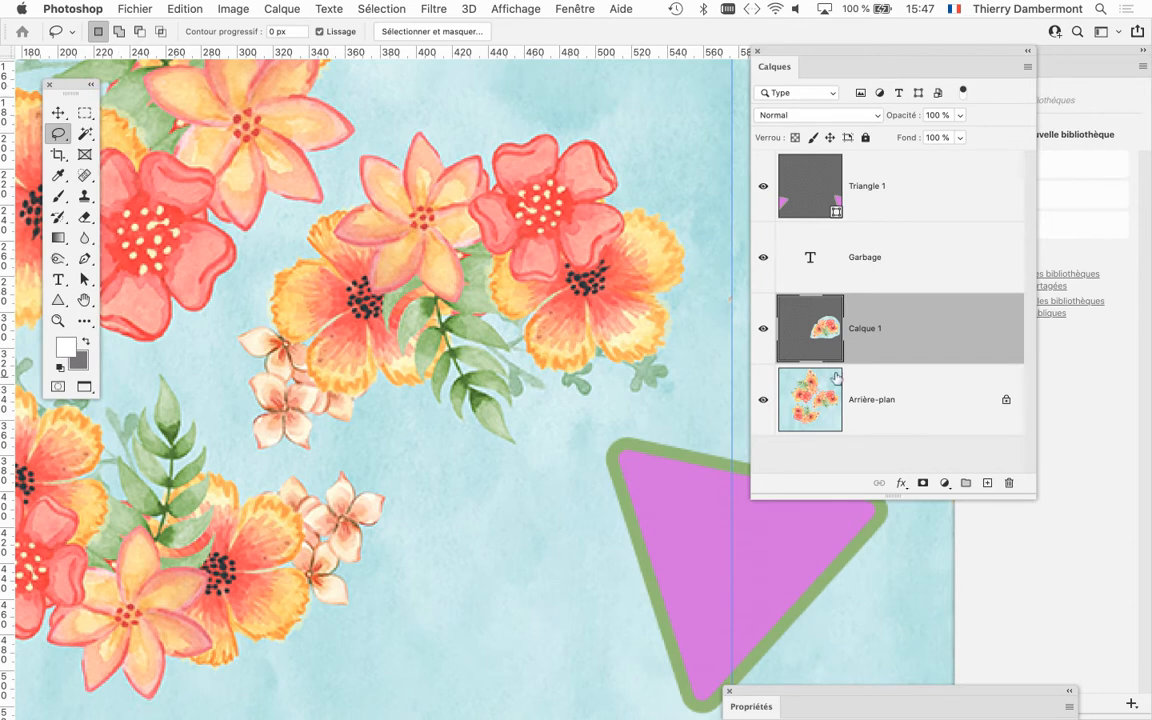
pyautogui.moveTo(1036, 495); pyautogui.dragTo(1110, 490)
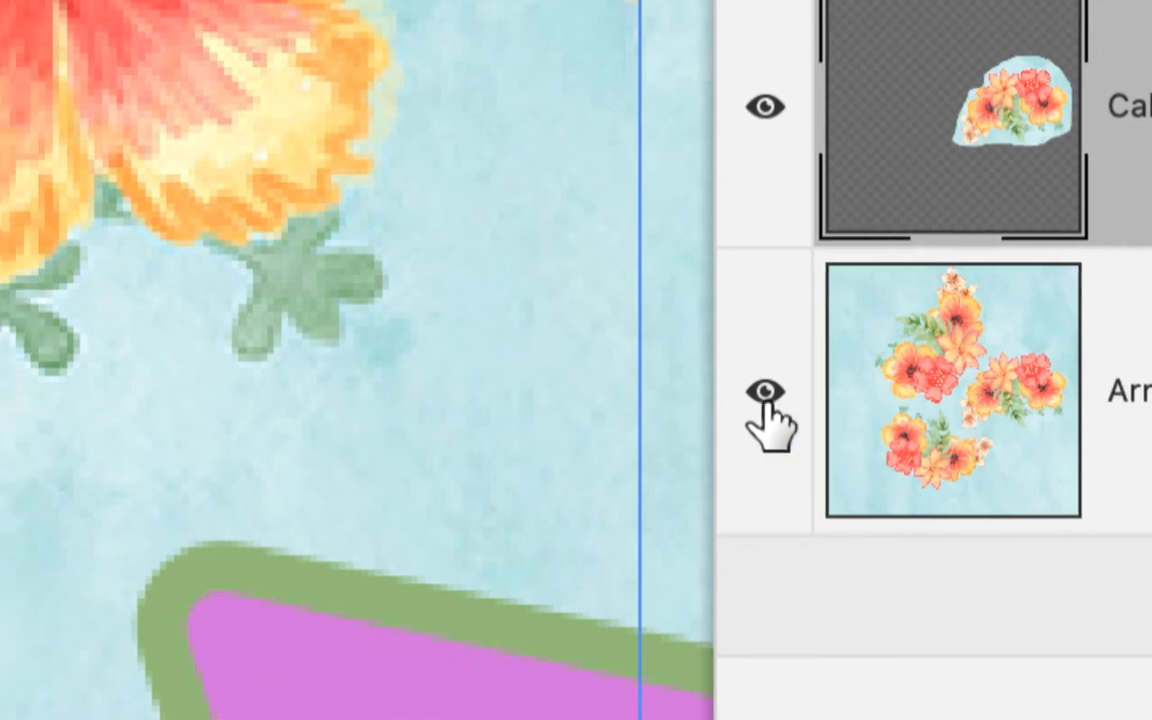
pyautogui.click(727, 390)
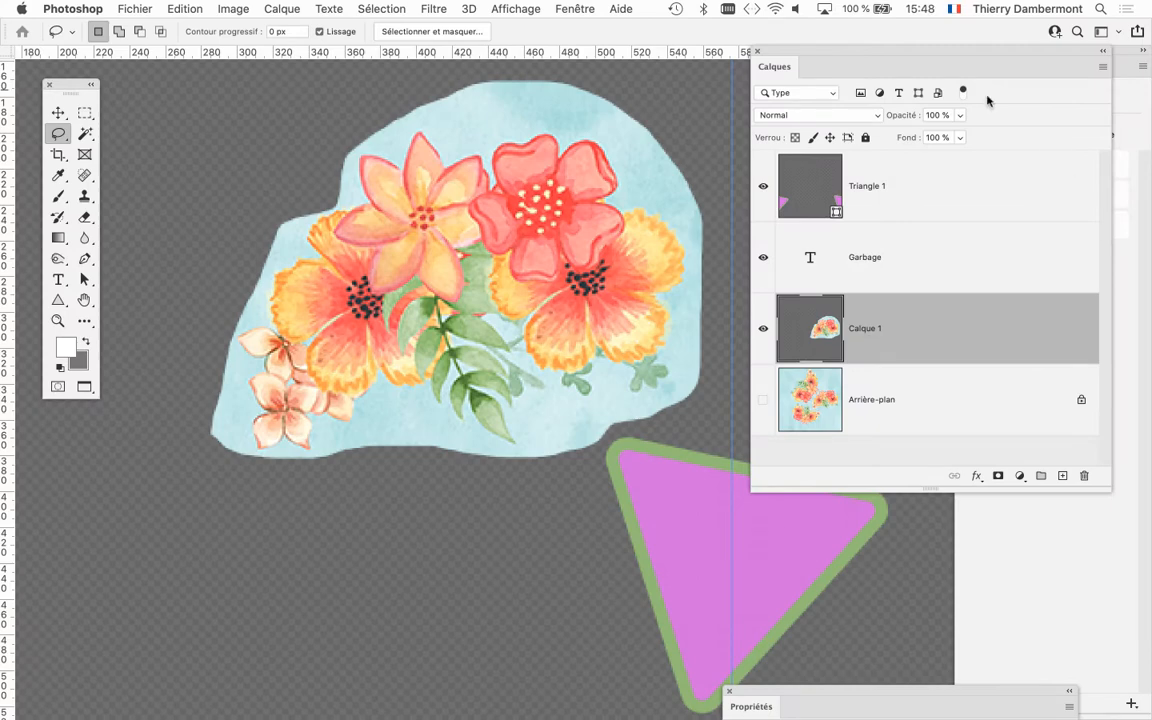
# Try to select the blue background around the cut-out bouquet with the Quick Selection tool.
pyautogui.scroll(3, 494, 199)
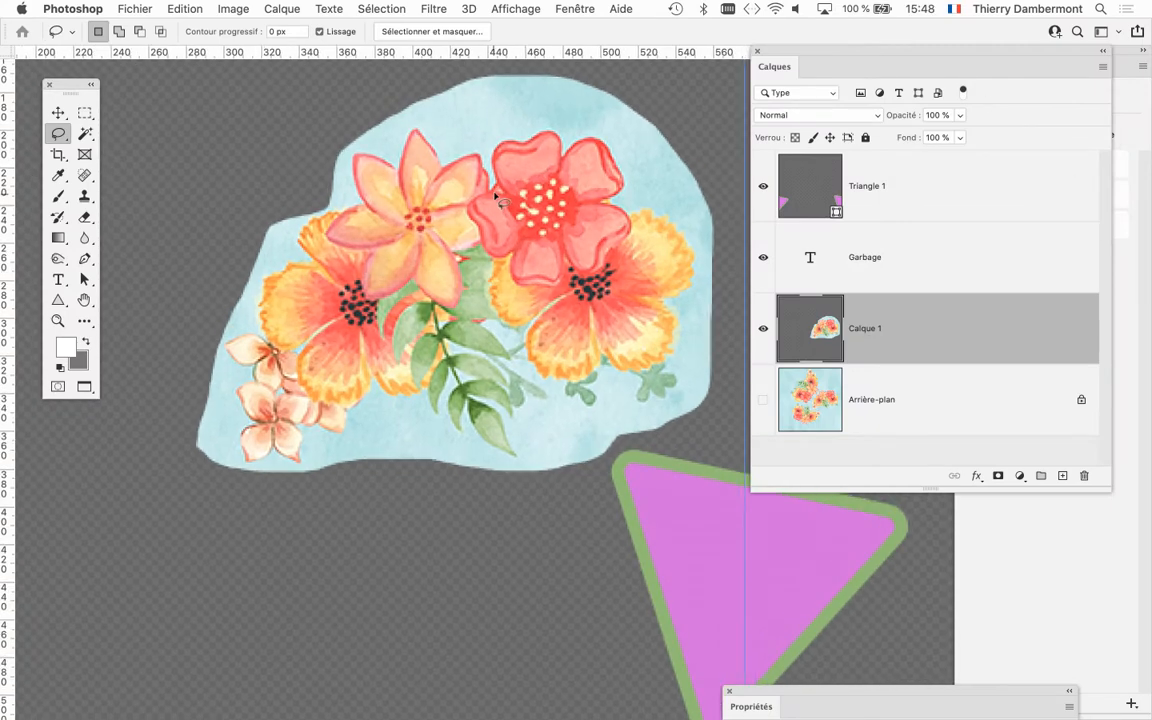
pyautogui.moveTo(420, 217); pyautogui.dragTo(396, 257)
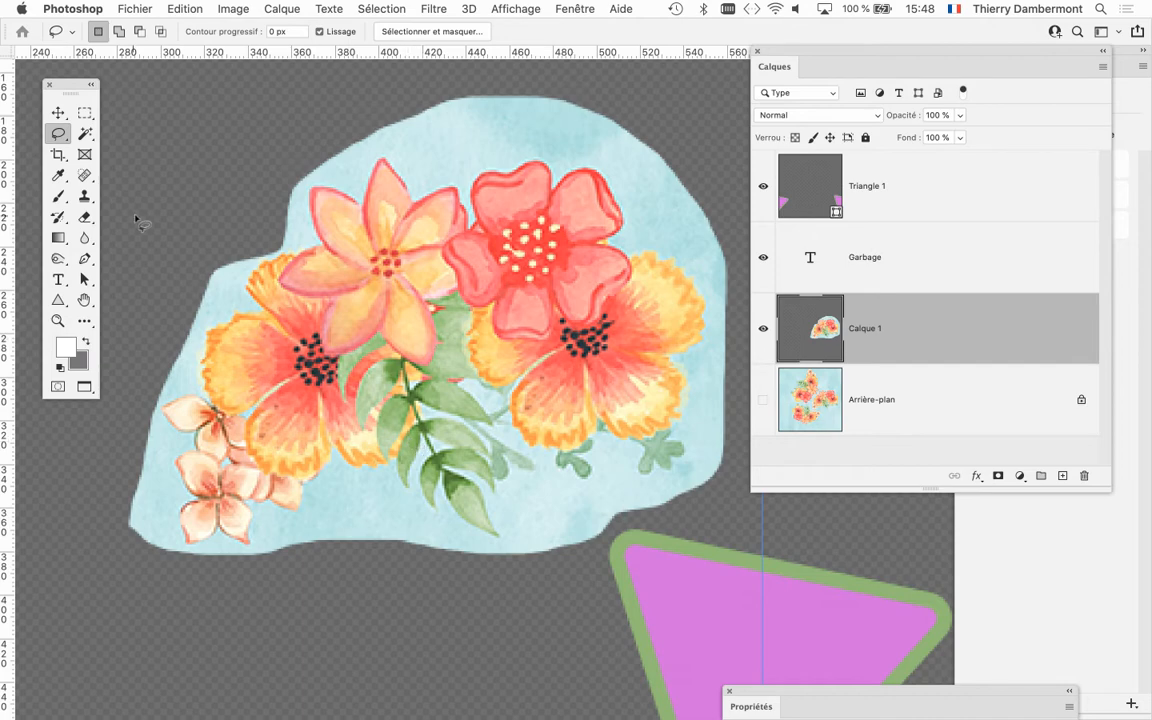
pyautogui.moveTo(69, 88); pyautogui.dragTo(71, 85)
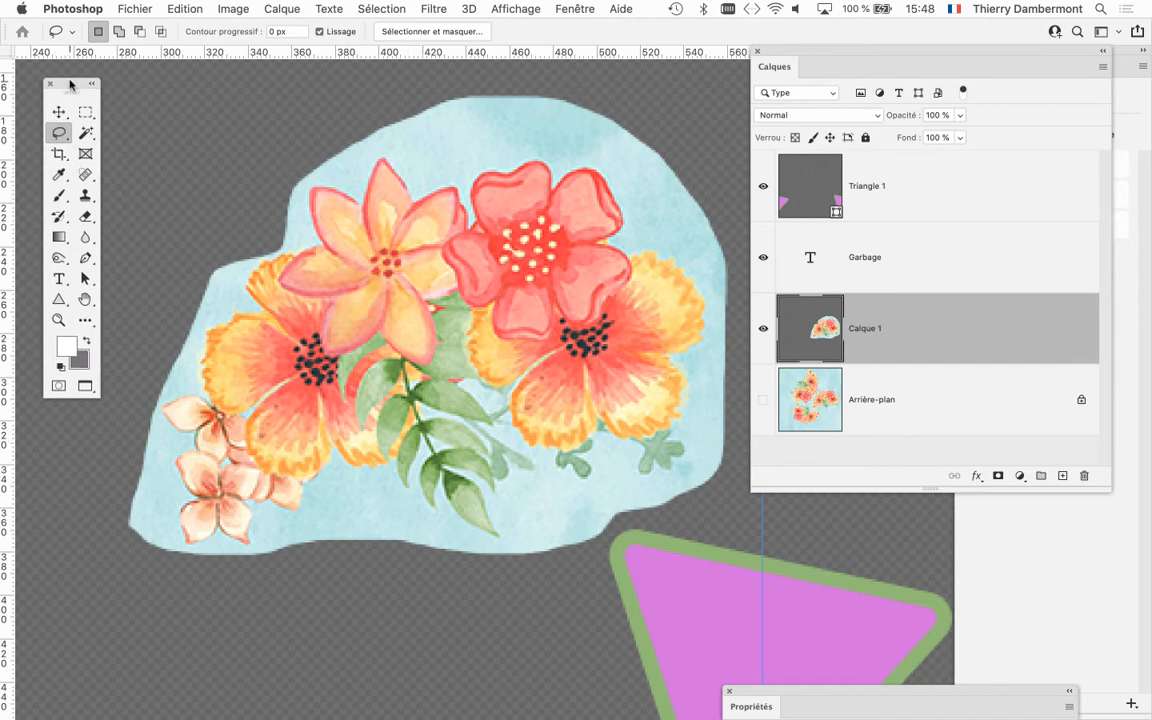
pyautogui.click(86, 134)
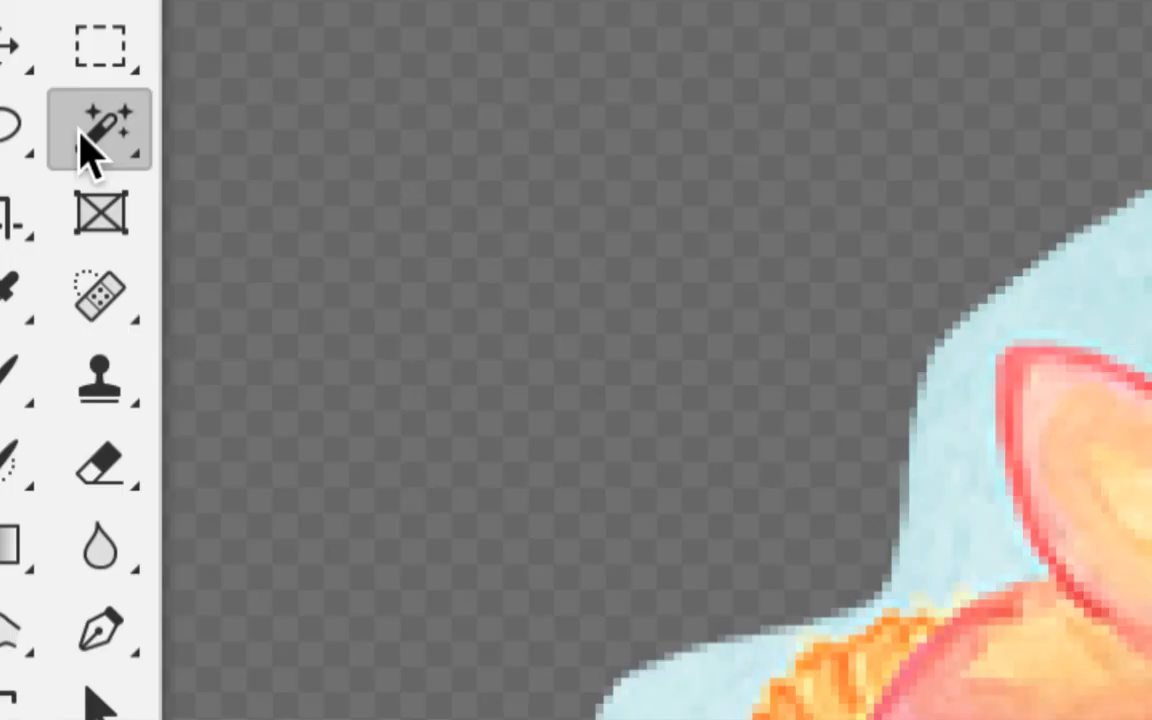
pyautogui.rightClick(81, 131)
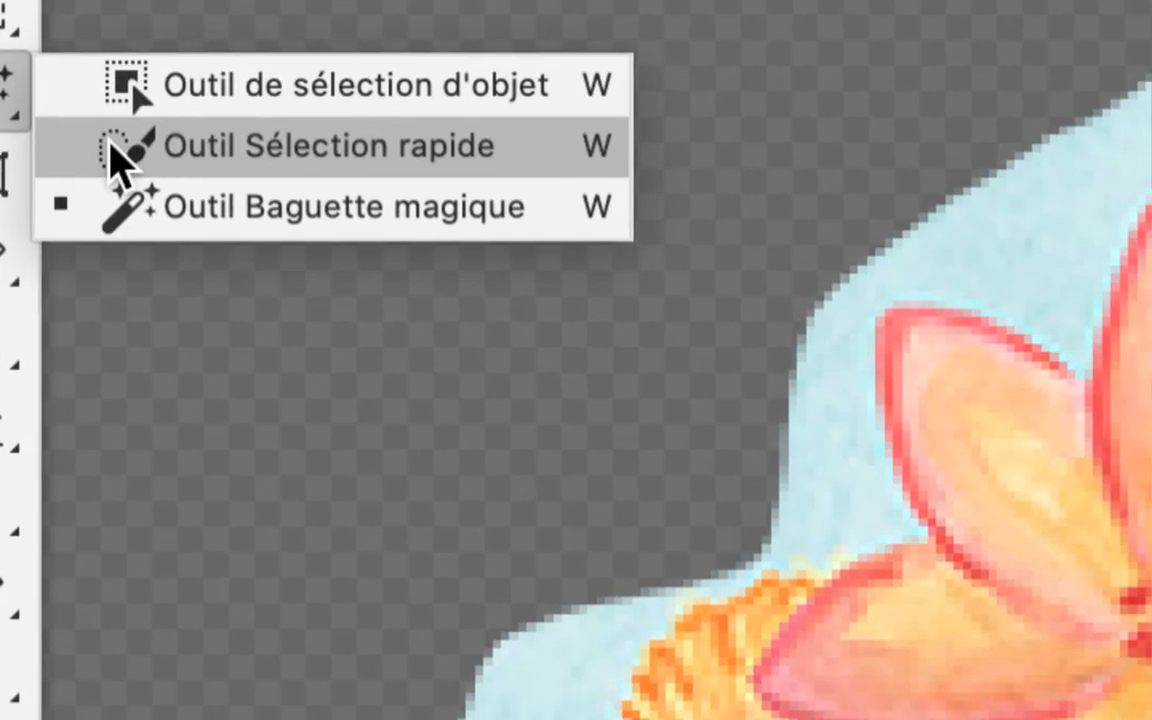
pyautogui.click(231, 178)
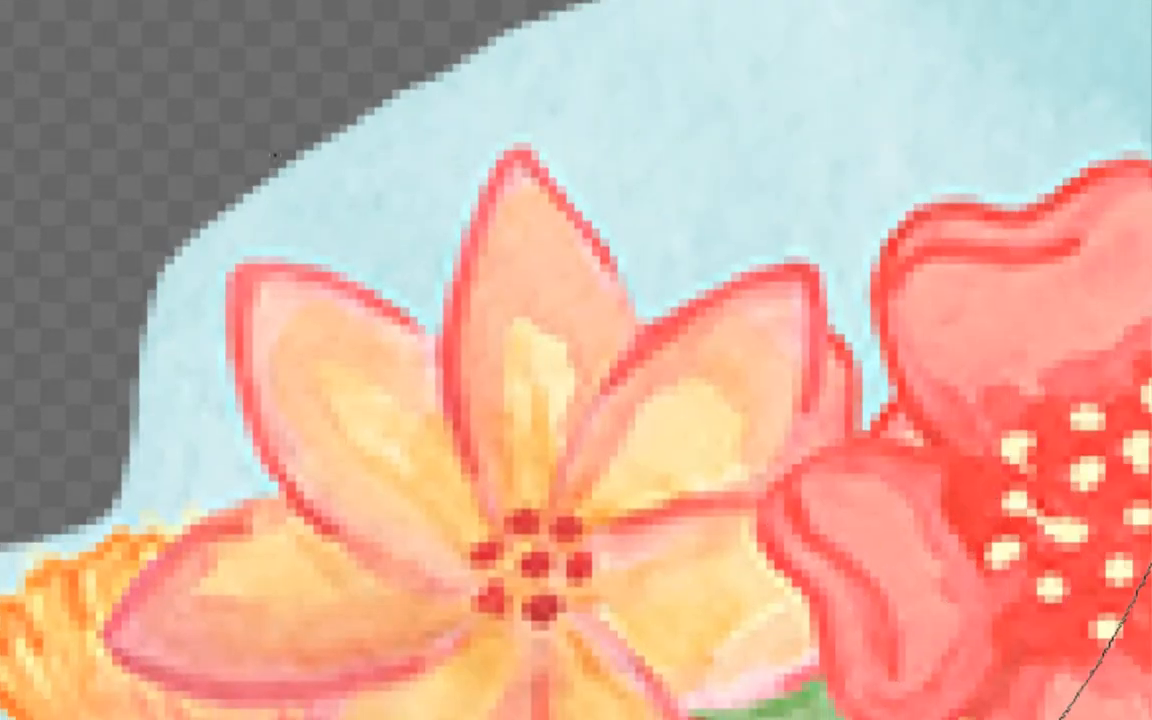
pyautogui.click(402, 188)
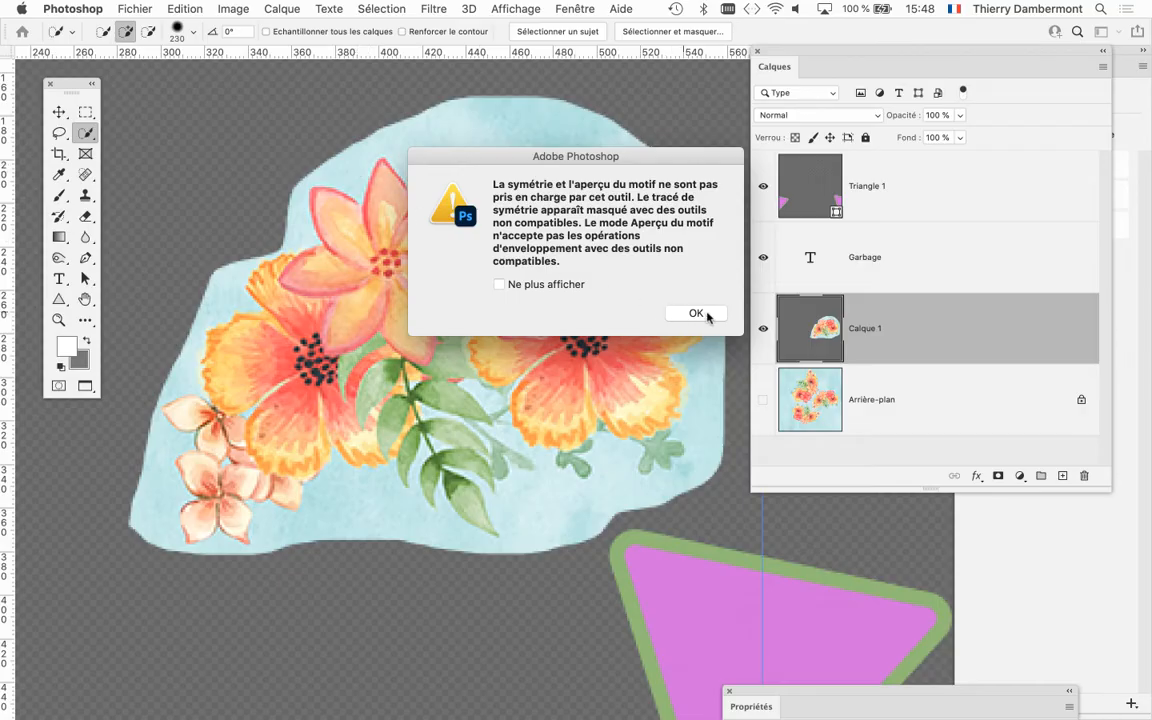
pyautogui.click(697, 314)
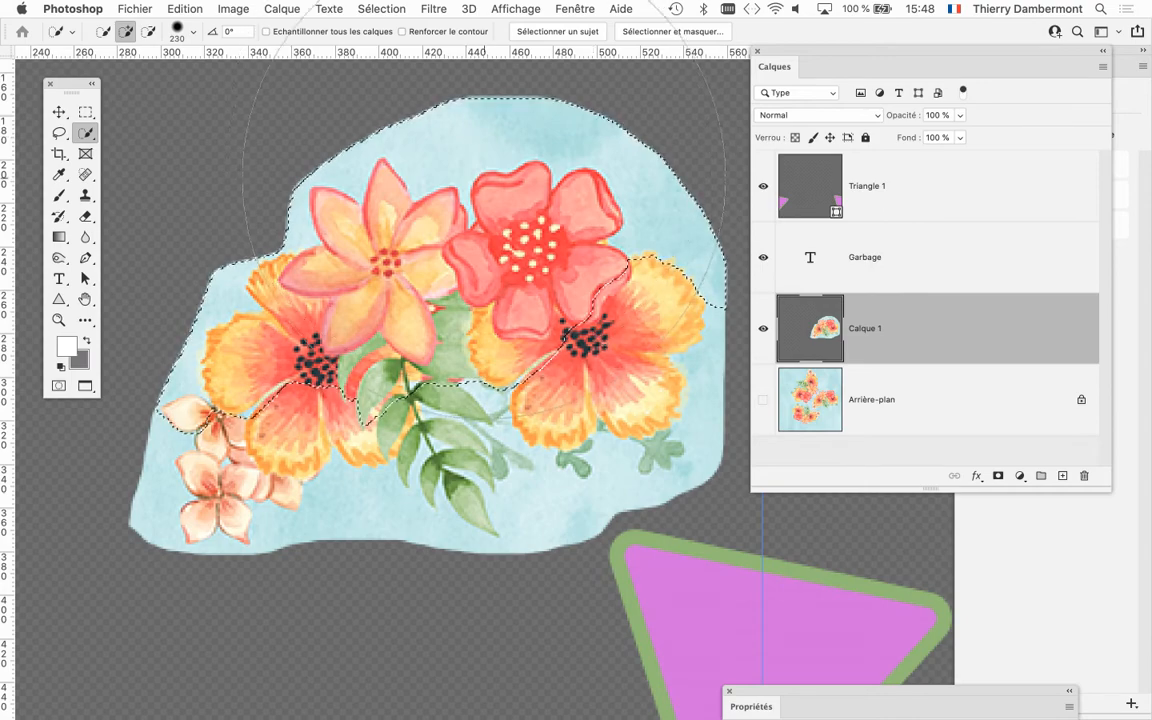
# Reduce the Quick Selection brush size to 9 and clear the selection around the bouquet.
pyautogui.moveTo(481, 222); pyautogui.dragTo(190, 255)
pyautogui.moveTo(518, 347); pyautogui.dragTo(371, 363)
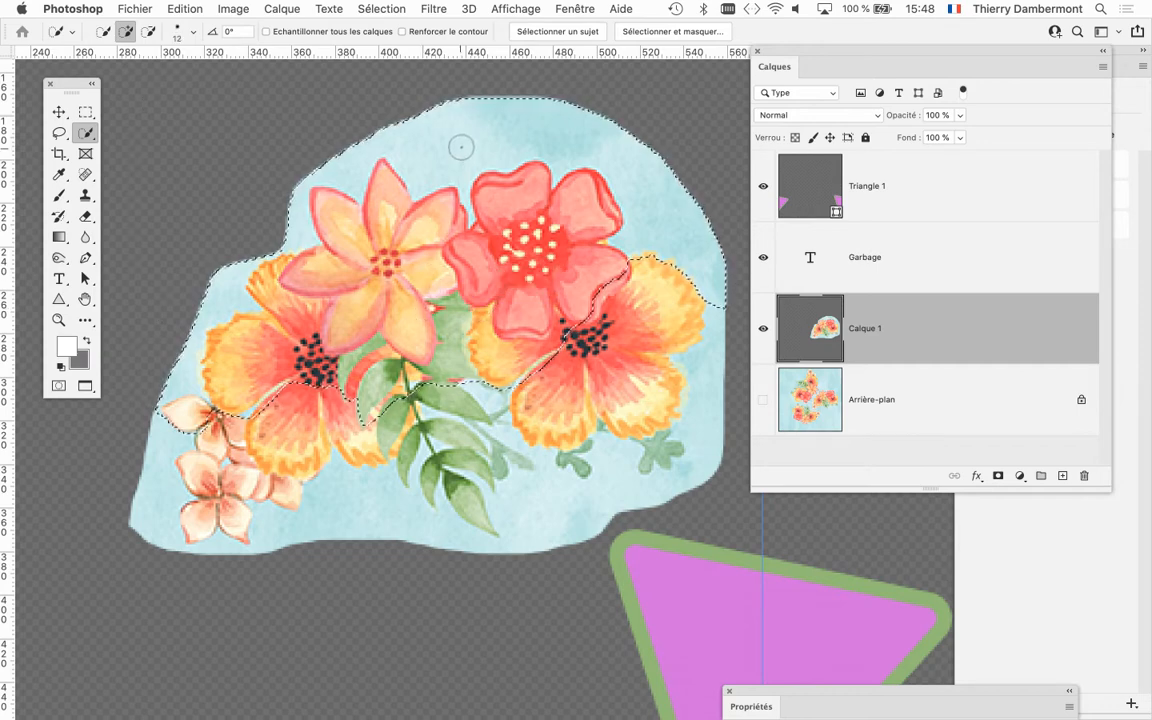
pyautogui.moveTo(461, 147); pyautogui.dragTo(457, 143)
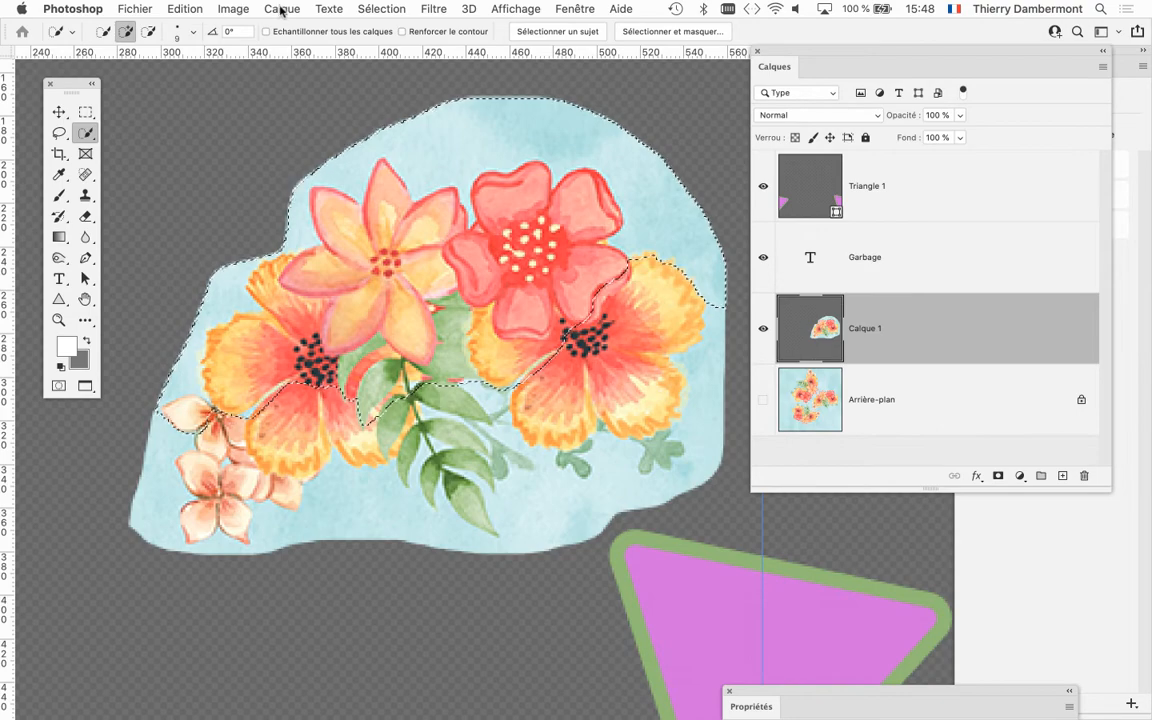
pyautogui.click(385, 9)
pyautogui.click(395, 44)
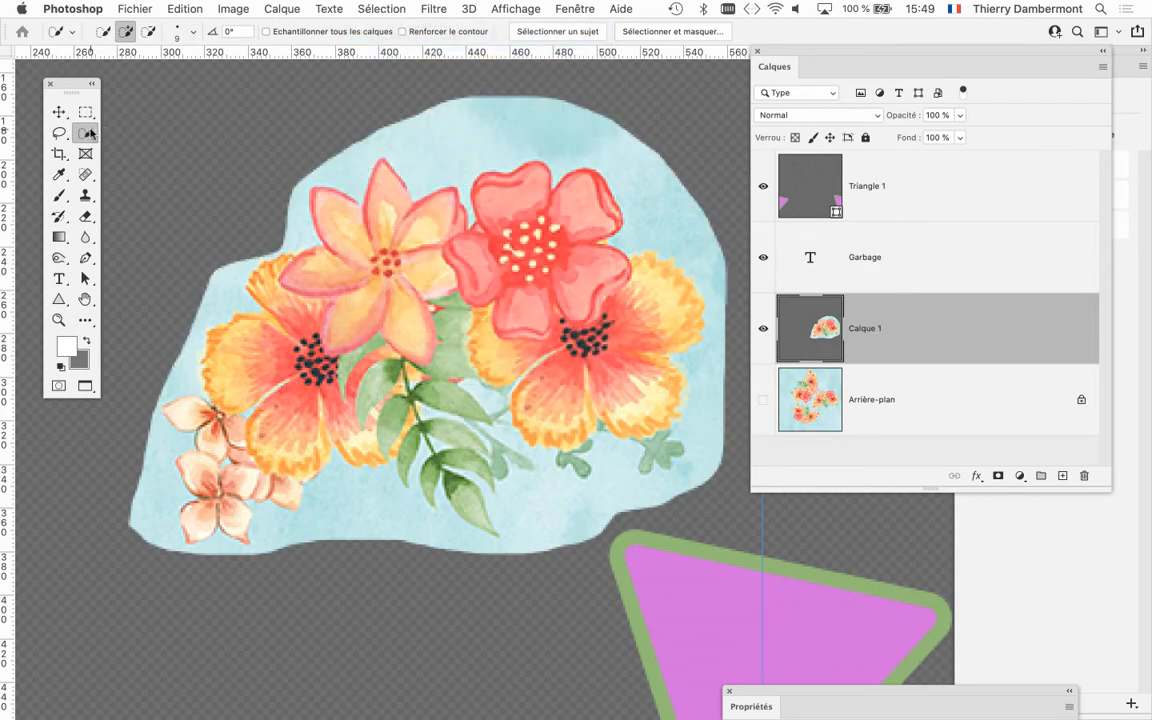
# Select the blue background around the bouquet with the Magic Wand, and resample it with the tolerance set to 32.
pyautogui.moveTo(90, 133); pyautogui.dragTo(126, 159)
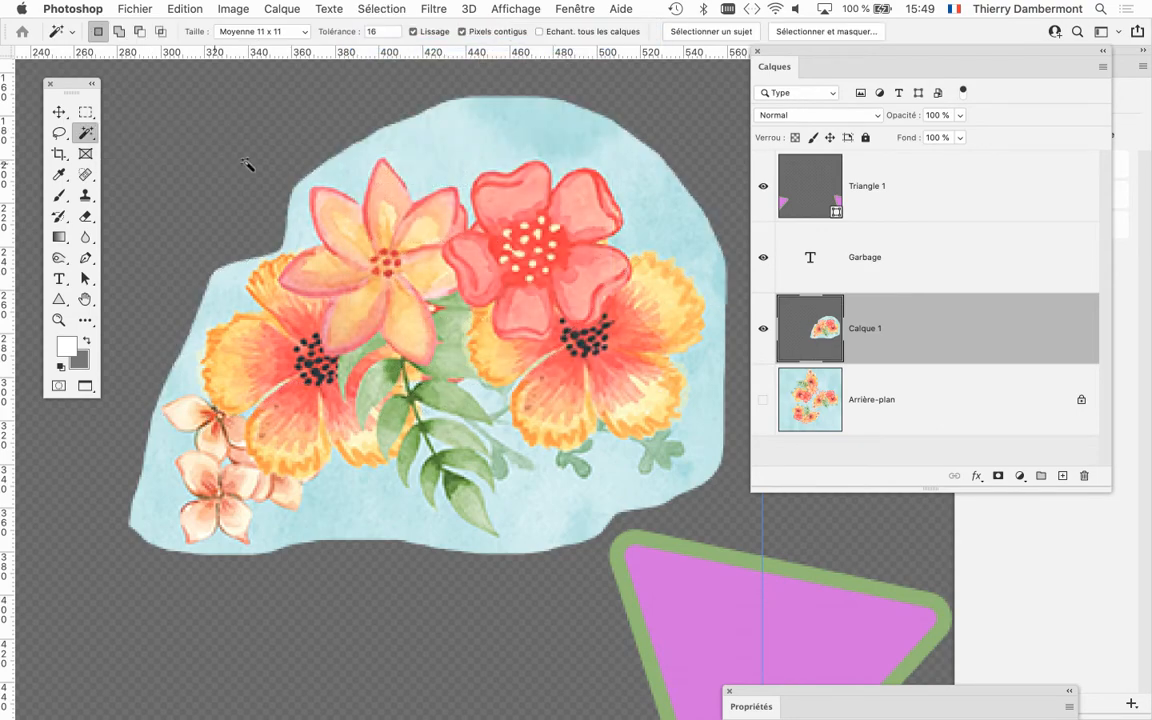
pyautogui.click(443, 148)
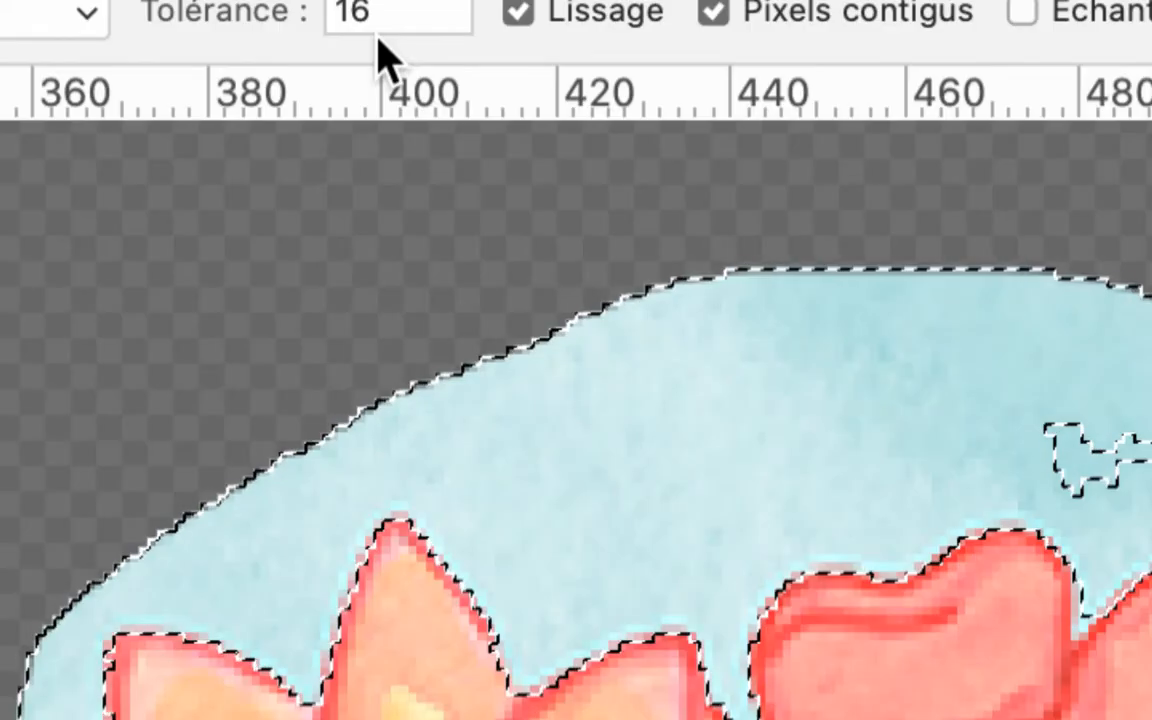
pyautogui.moveTo(376, 12); pyautogui.dragTo(334, 12)
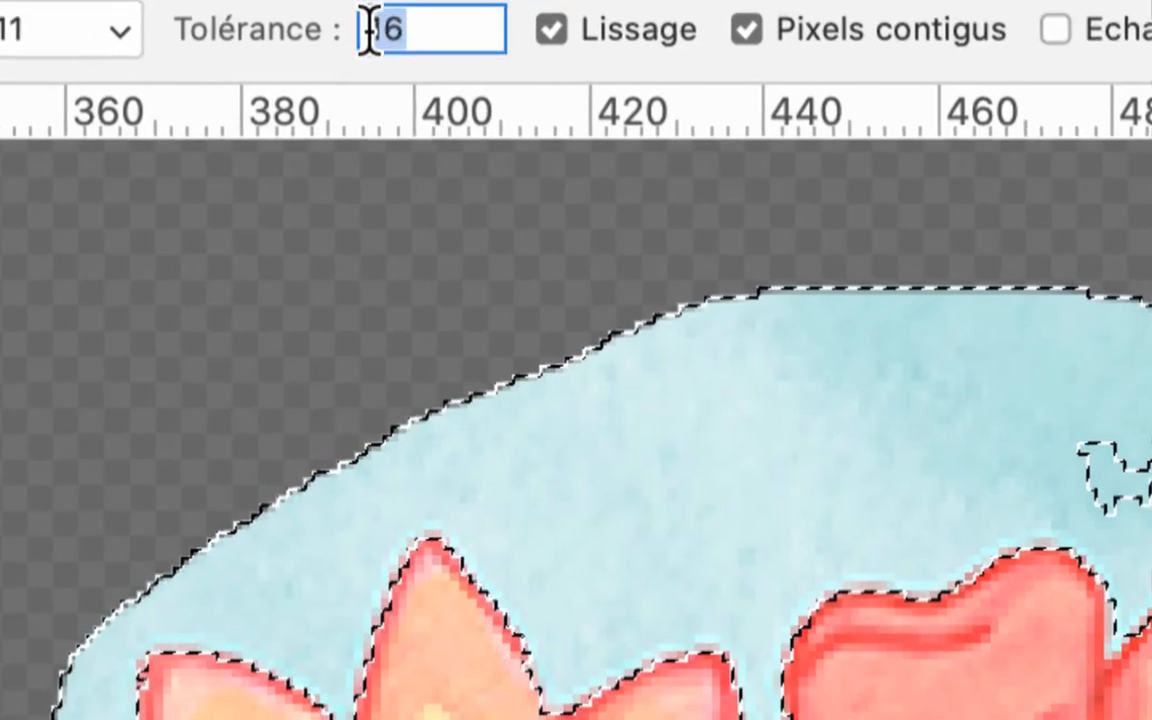
pyautogui.write('32')
pyautogui.press('Return')
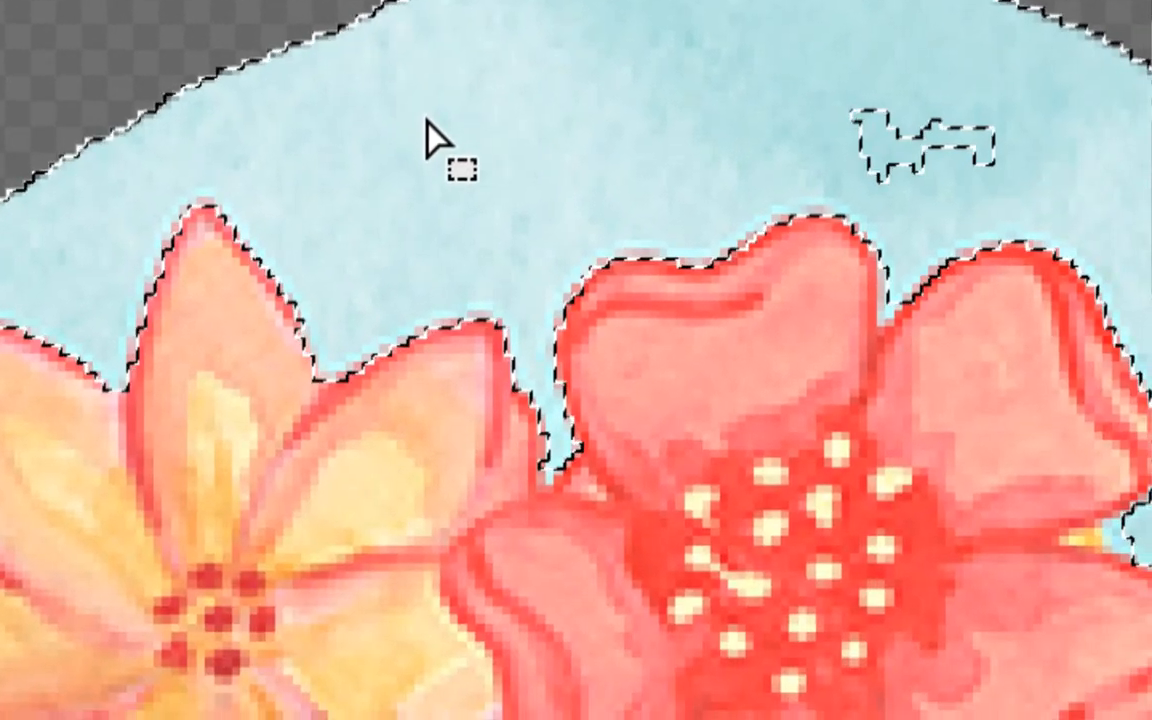
pyautogui.click(628, 430)
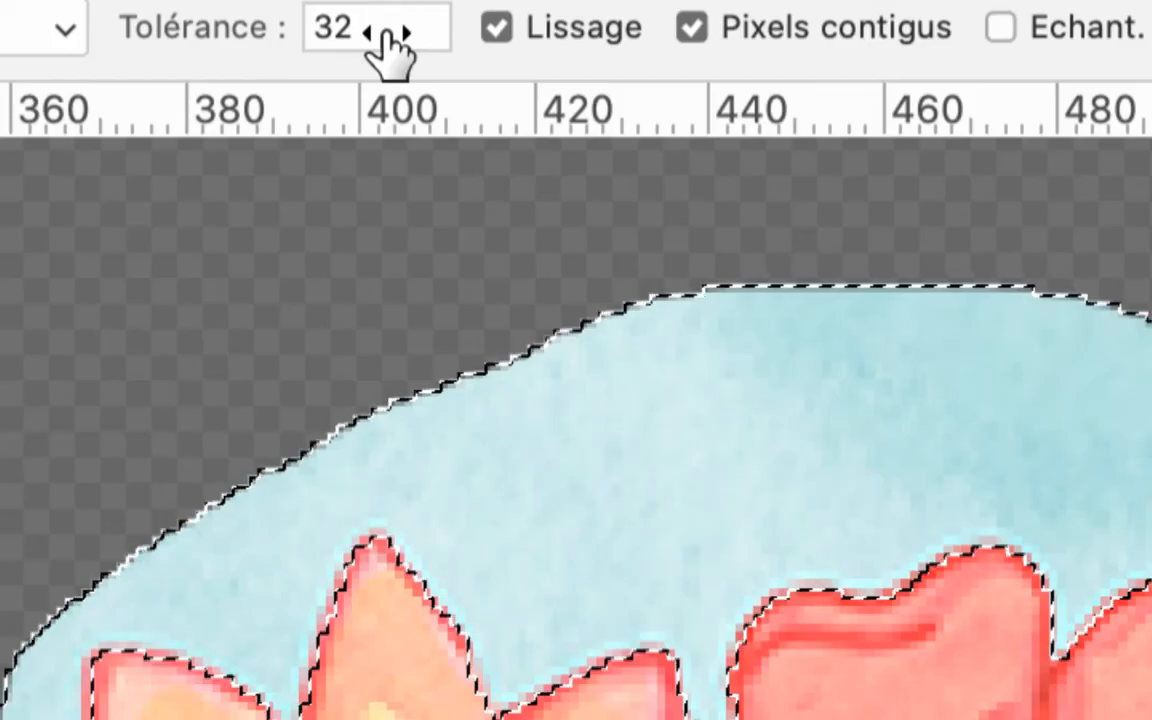
# Set the Magic Wand tolerance back to 16 and select the blue background around the bouquet again.
pyautogui.click(383, 31)
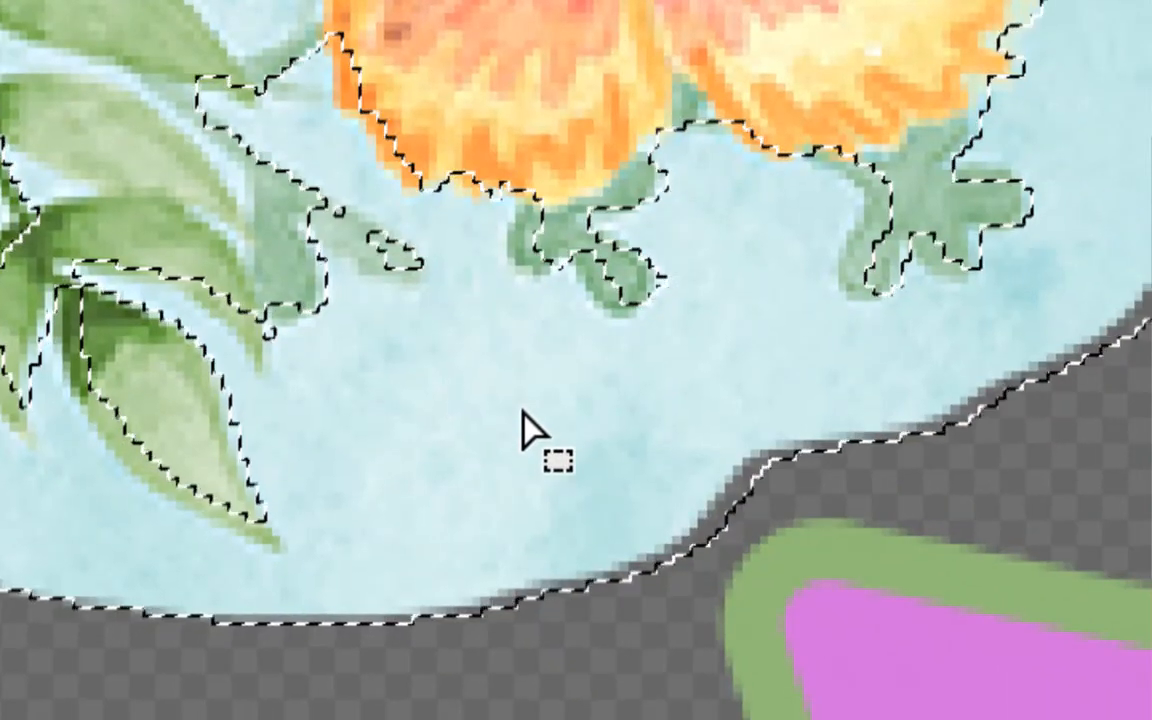
pyautogui.click(522, 409)
pyautogui.click(512, 400)
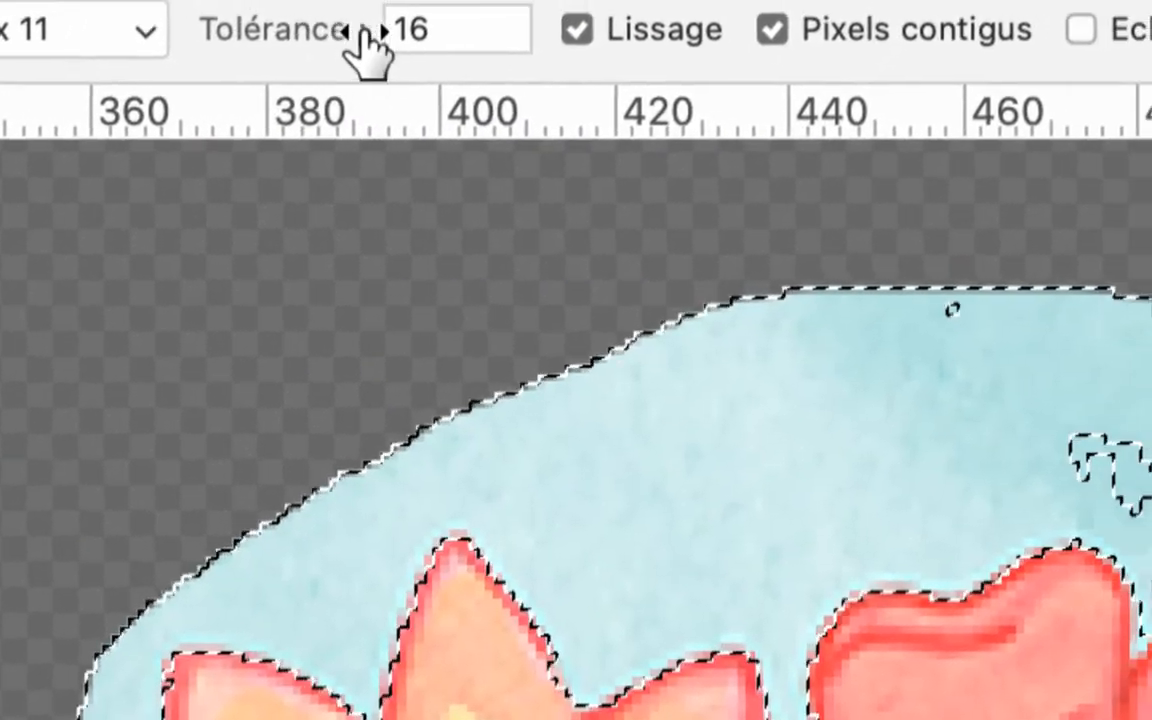
# Resample the blue background with a Magic Wand tolerance of 8, and clear the selection.
pyautogui.moveTo(146, 54); pyautogui.dragTo(78, 51)
pyautogui.write('8')
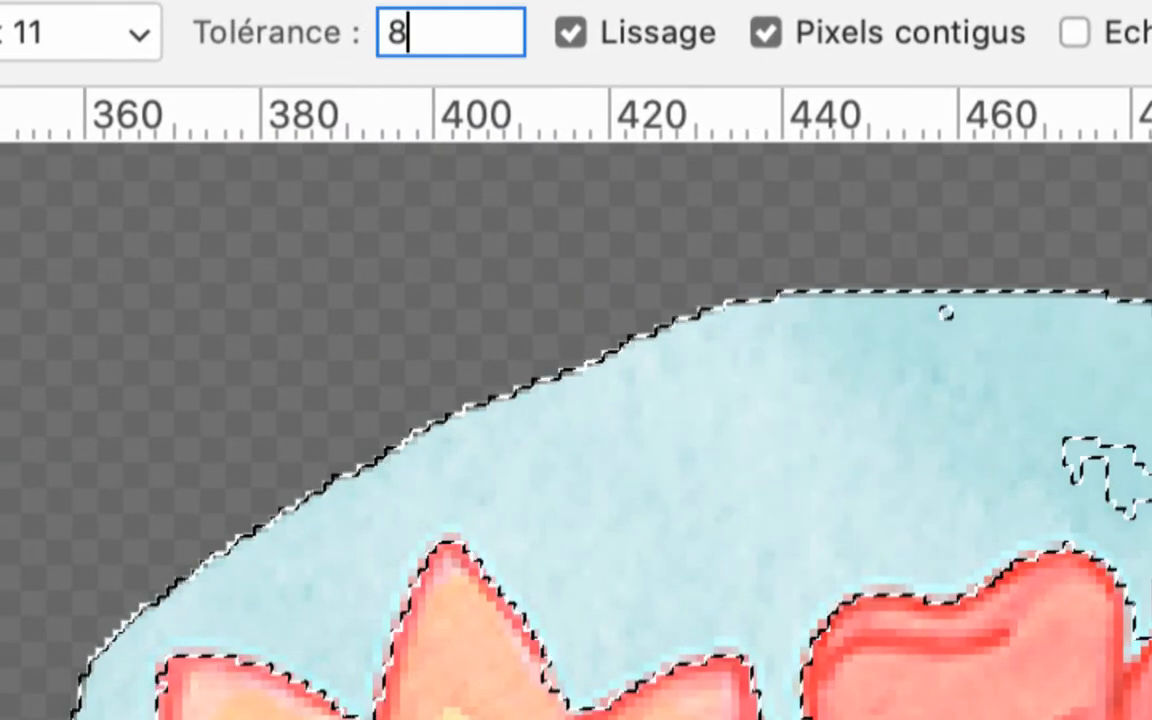
pyautogui.press('Return')
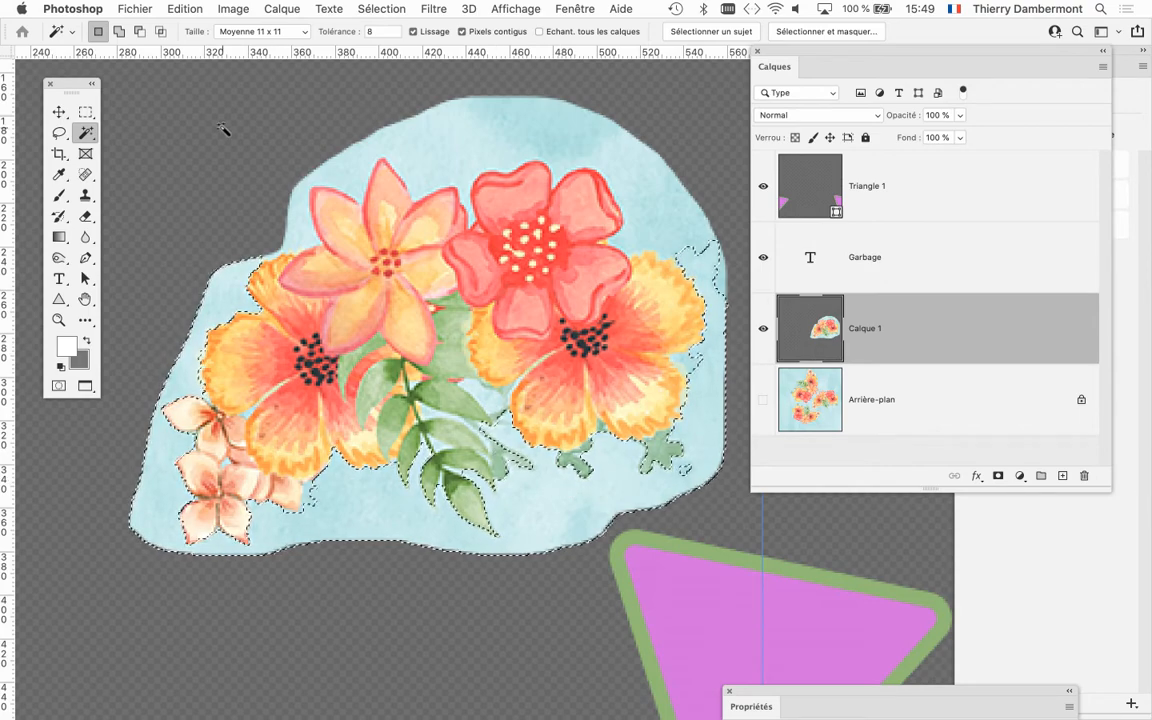
pyautogui.click(404, 8)
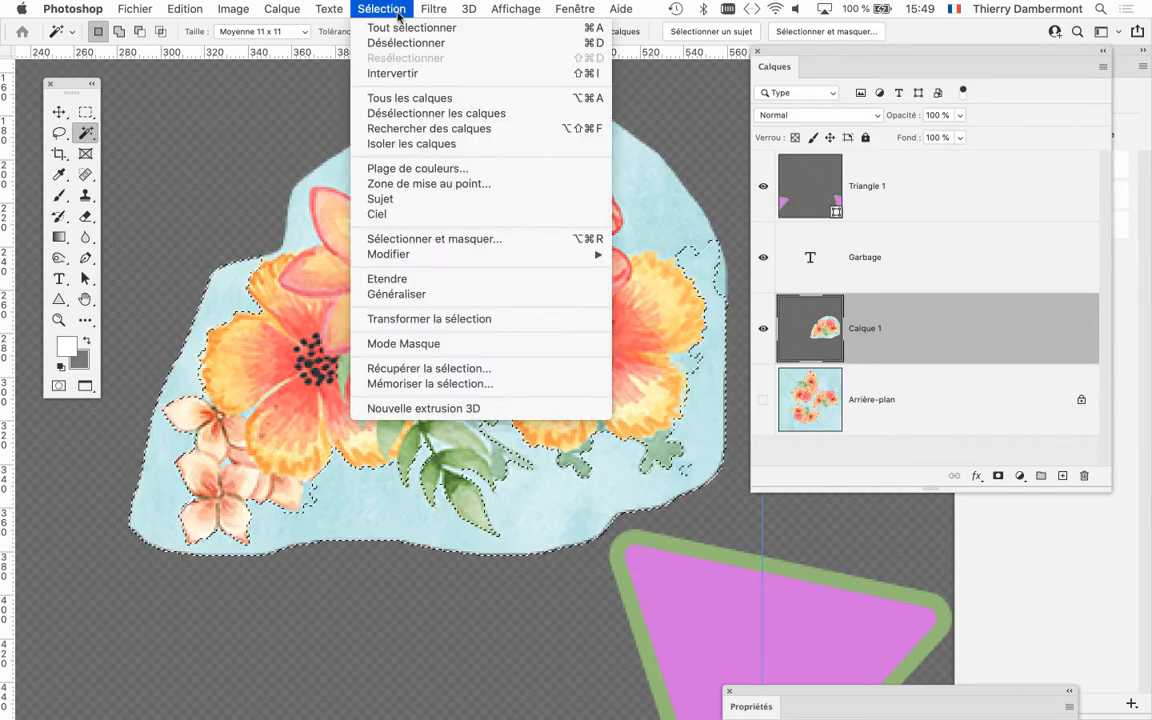
pyautogui.click(406, 44)
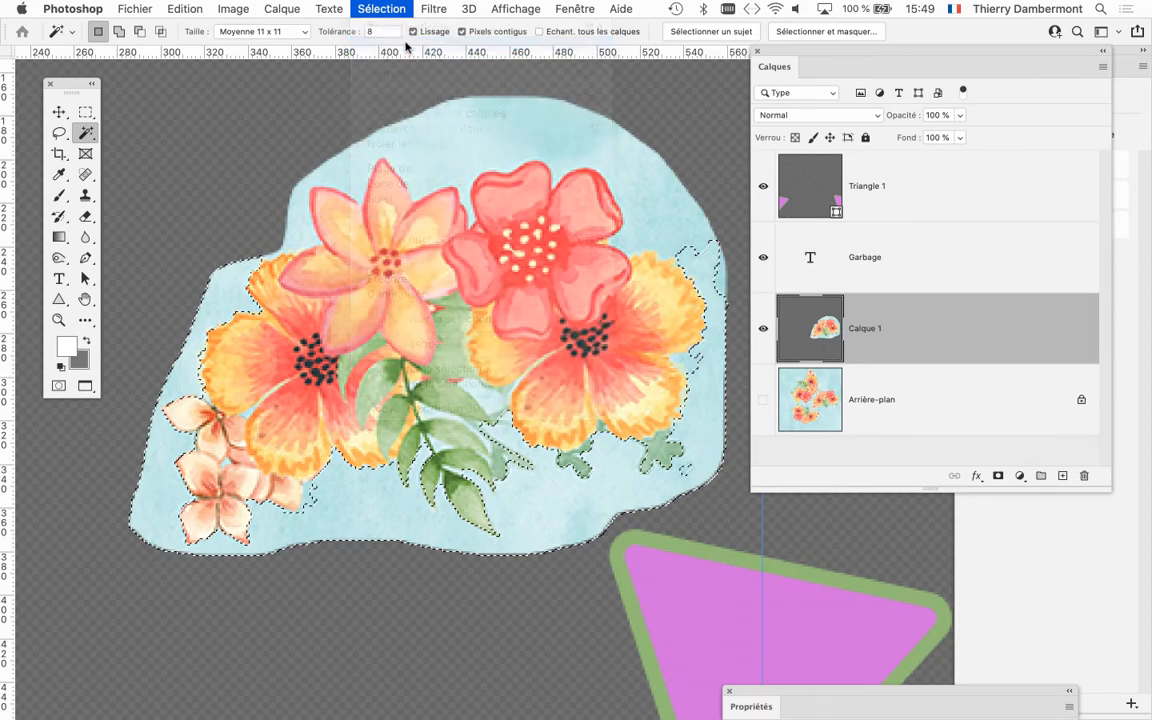
pyautogui.scroll(-2, 333, 258)
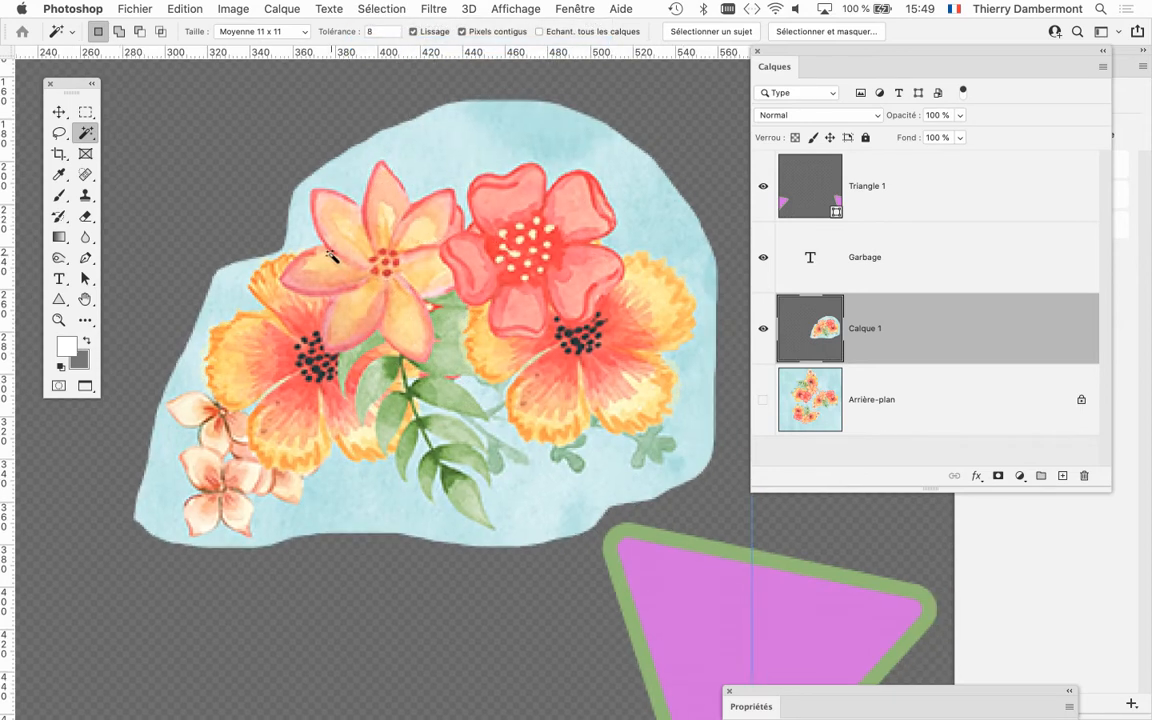
# Display the document's colour channels (Couches) and place the list so the bouquet stays in view.
pyautogui.scroll(-2, 340, 250)
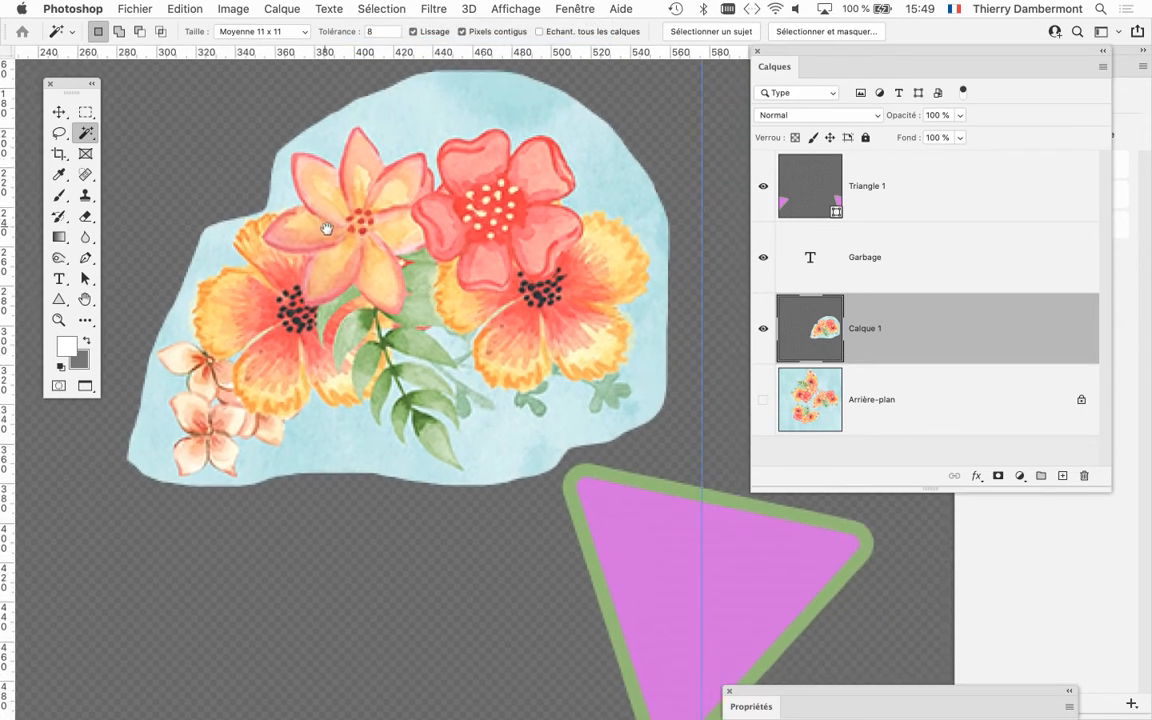
pyautogui.scroll(2, 404, 220)
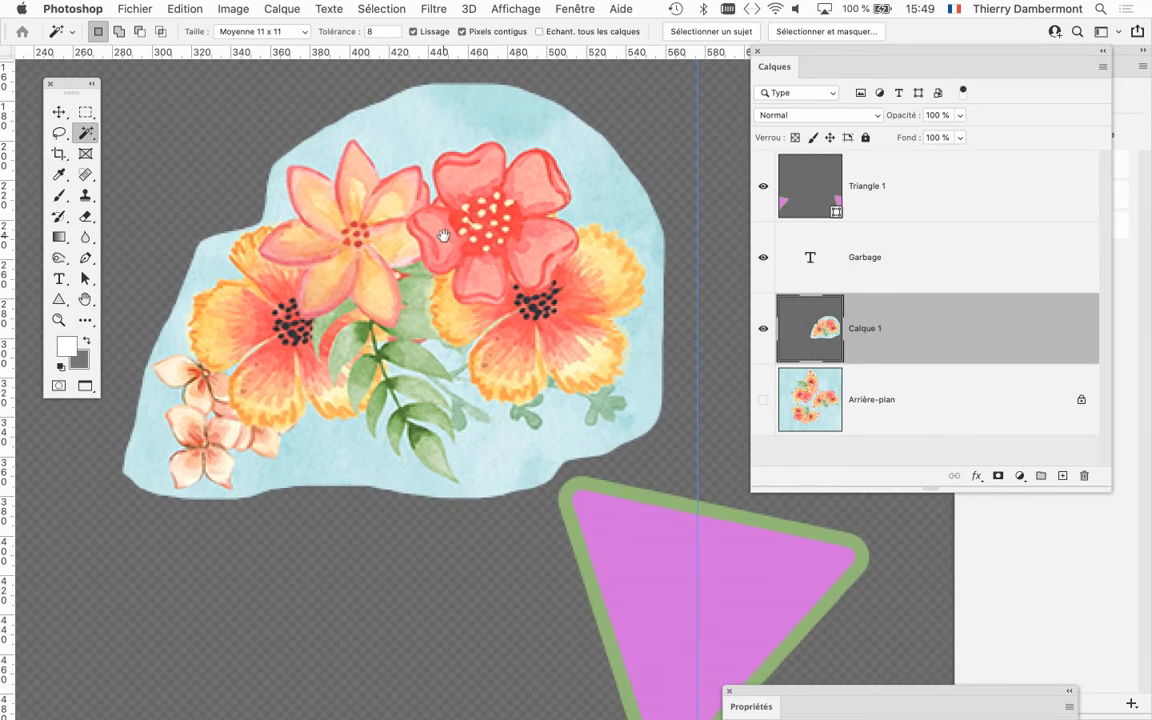
pyautogui.click(579, 6)
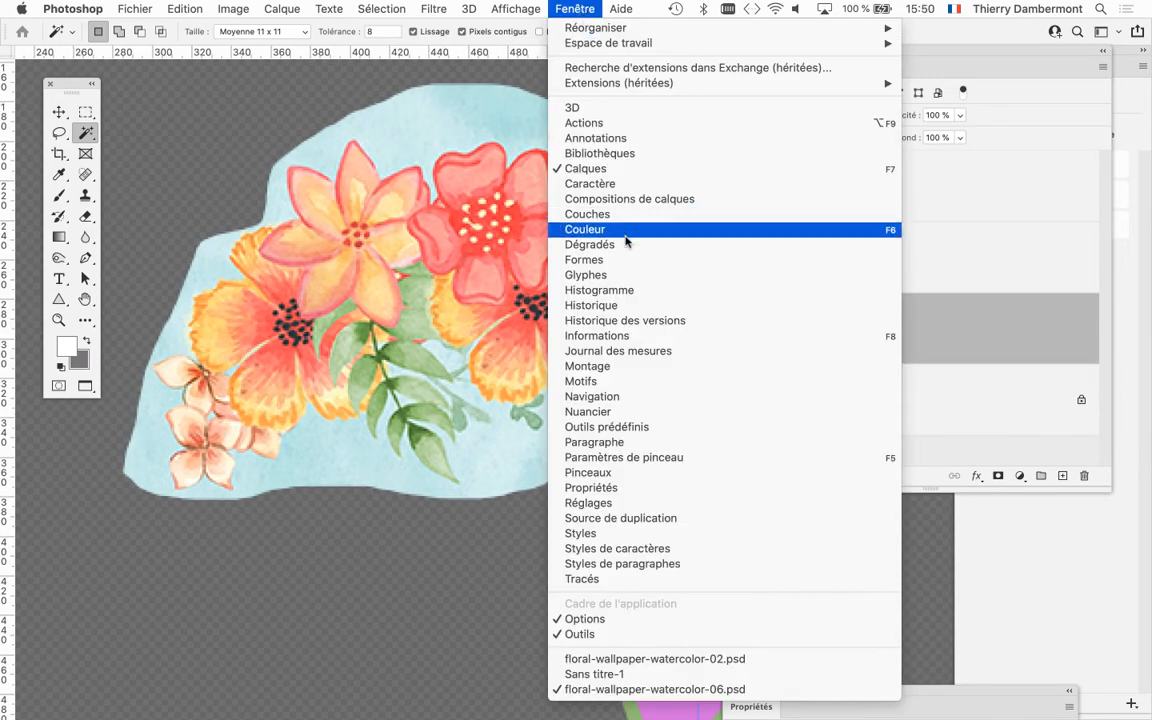
pyautogui.click(621, 214)
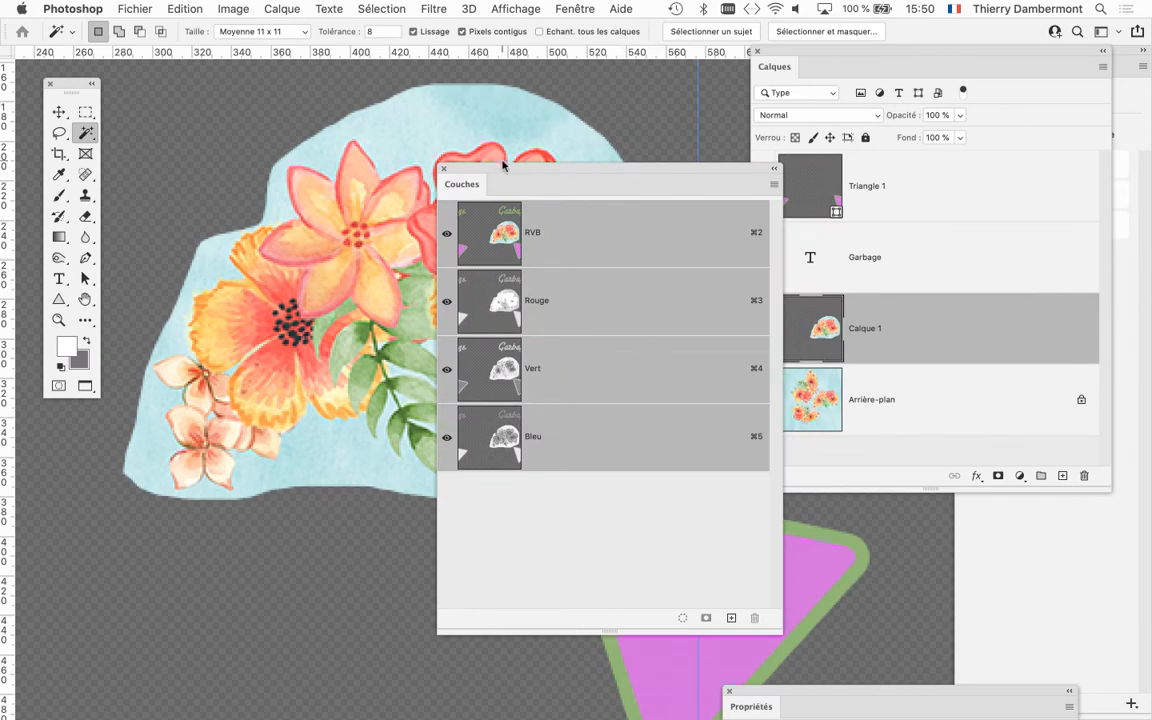
pyautogui.moveTo(500, 163); pyautogui.dragTo(698, 82)
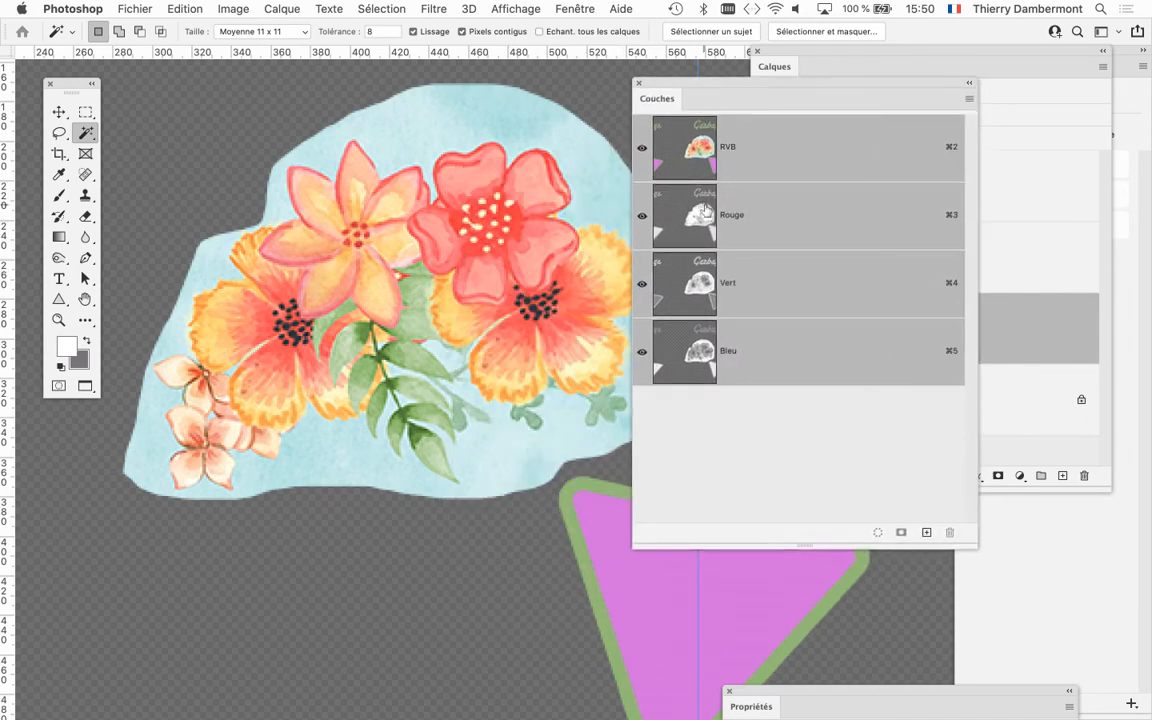
# Compare the contrast between the bouquet and its background in the Bleu, Vert and Rouge channels, and restore the RVB composite.
pyautogui.click(700, 357)
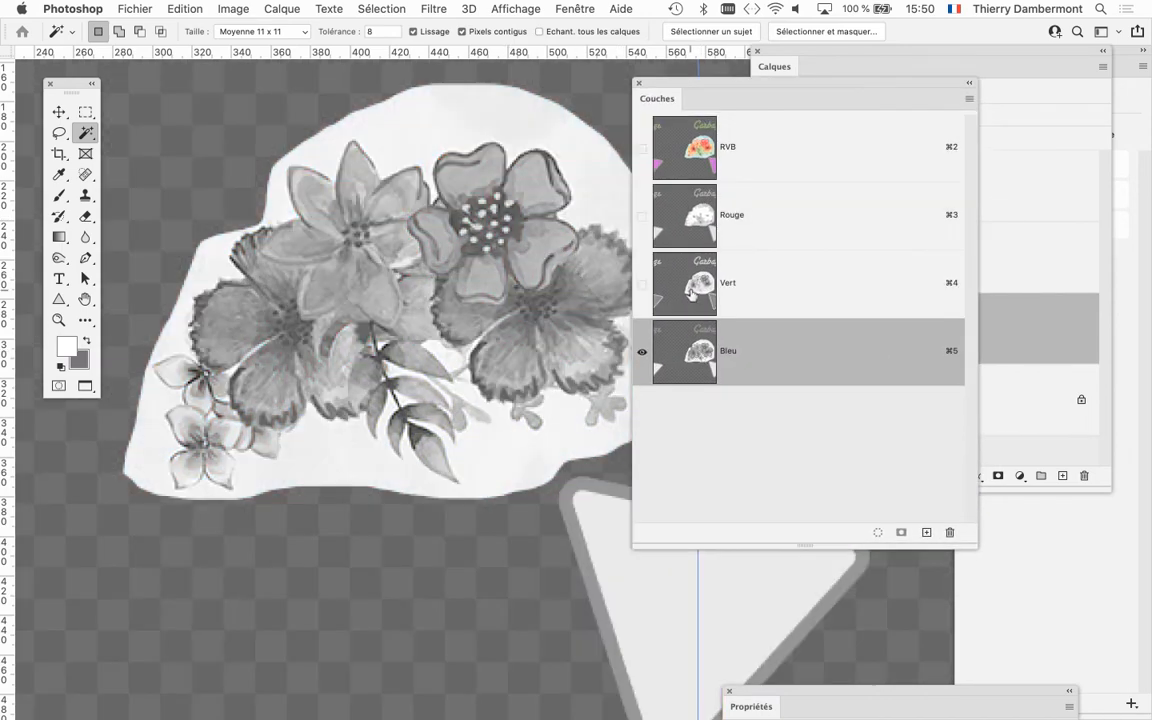
pyautogui.click(691, 285)
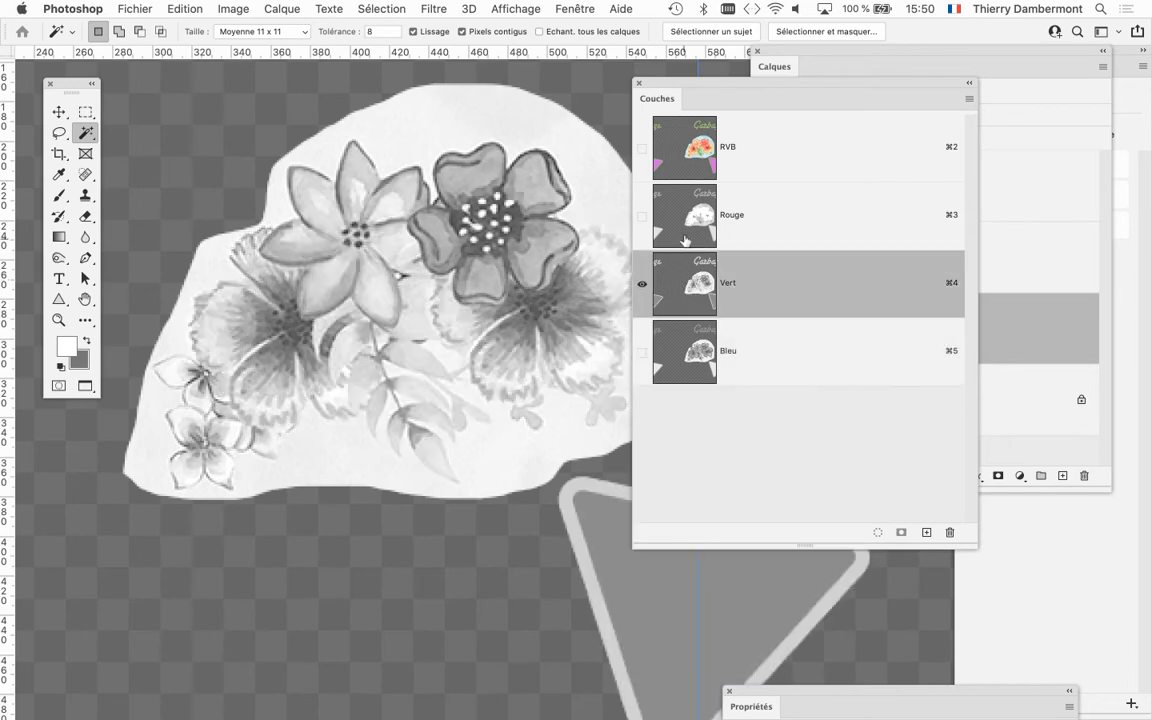
pyautogui.click(684, 225)
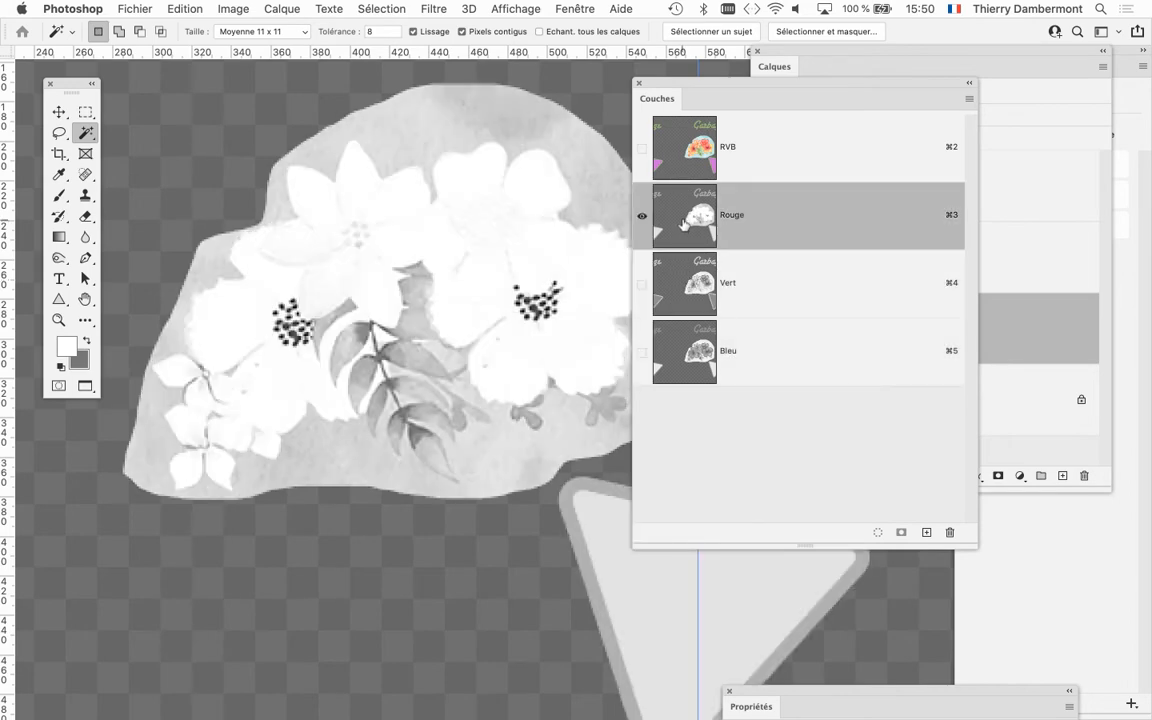
pyautogui.click(688, 345)
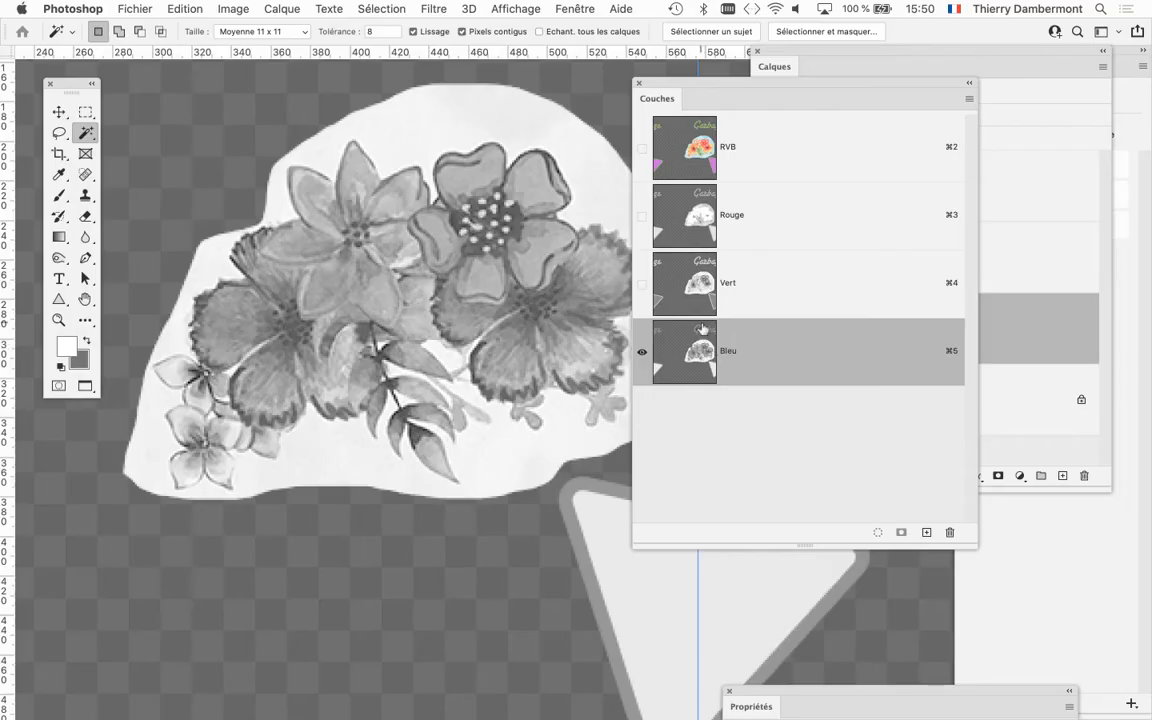
pyautogui.press('super+4')
pyautogui.press('super+3')
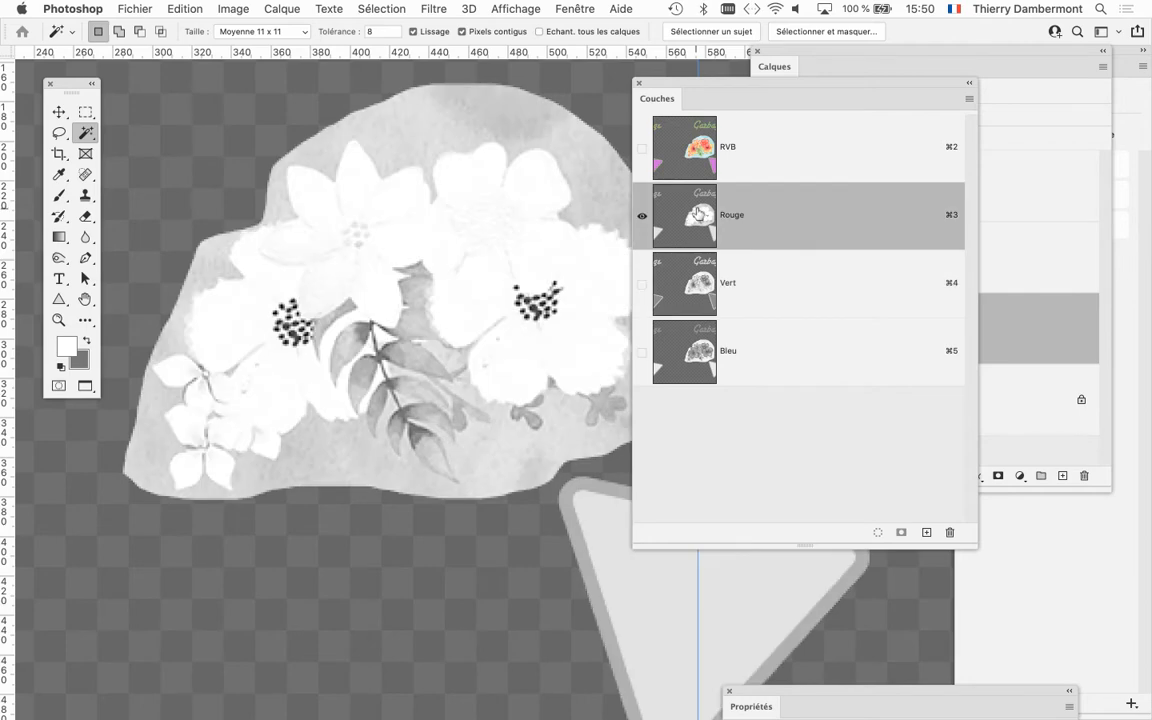
pyautogui.press('super+4')
pyautogui.click(690, 350)
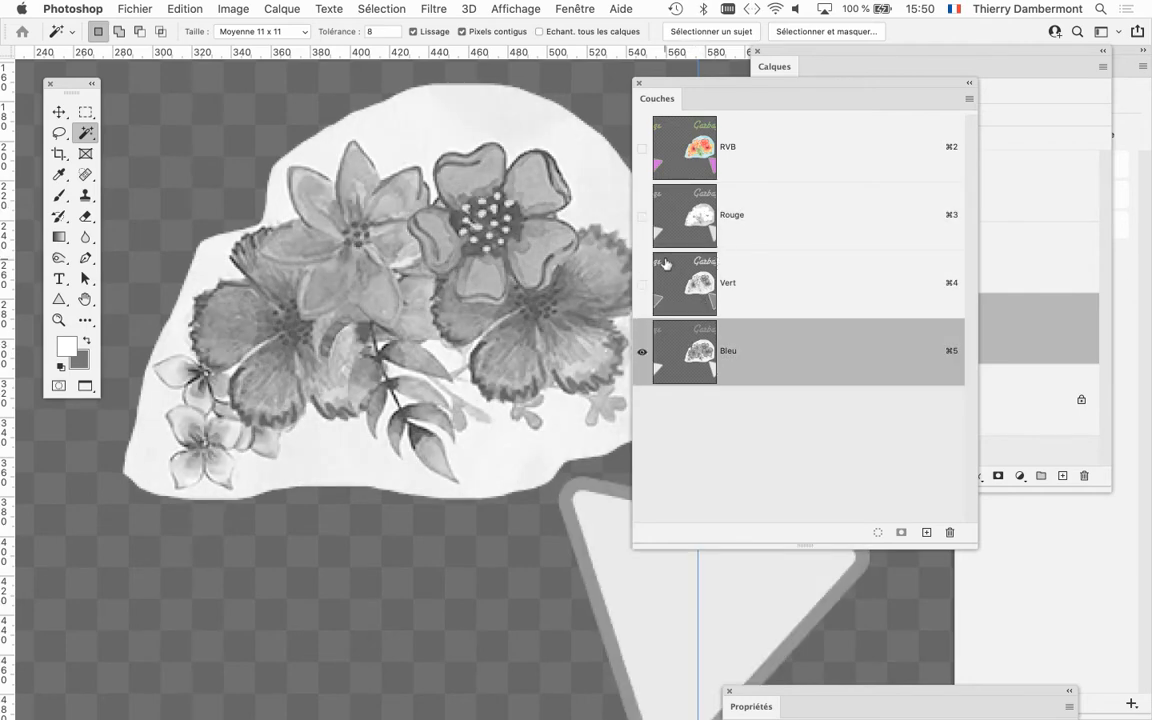
pyautogui.moveTo(704, 95); pyautogui.dragTo(727, 93)
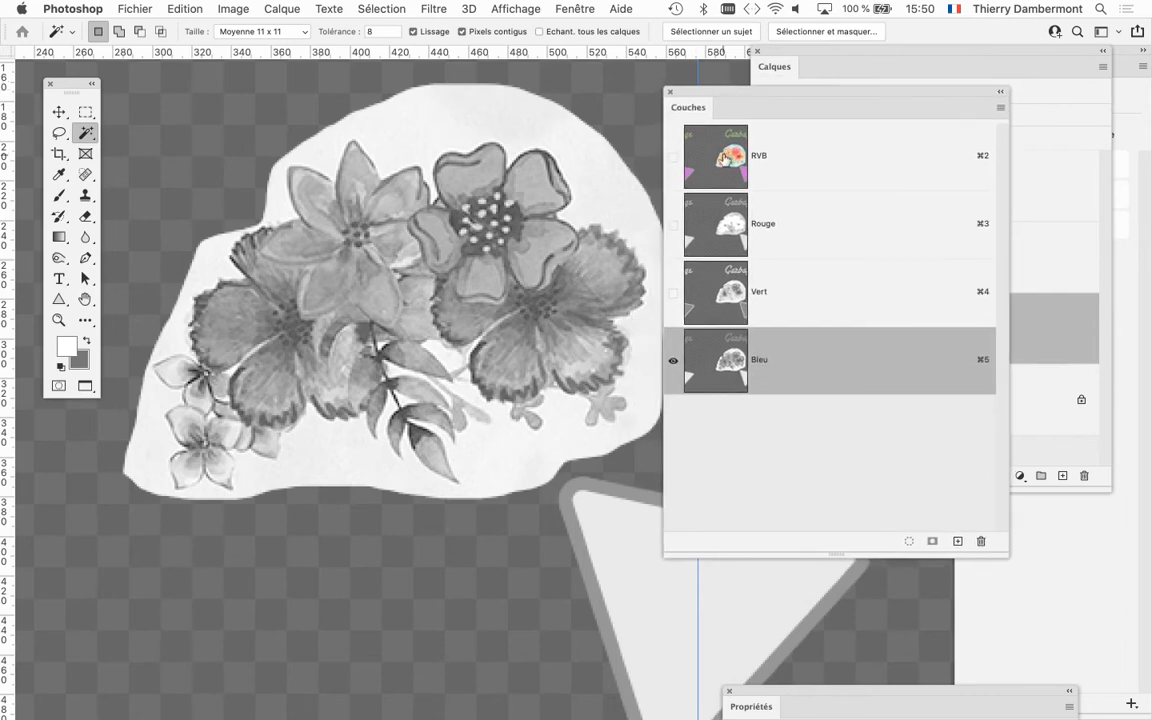
pyautogui.click(723, 158)
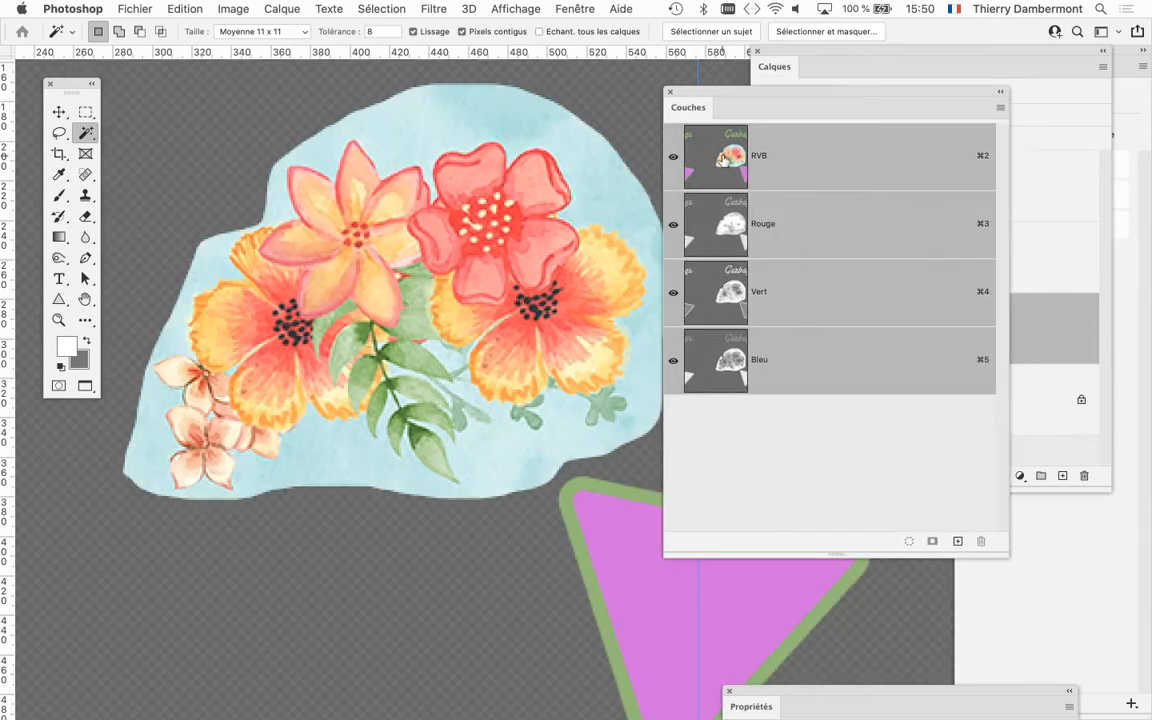
# Compare the Bleu channel with the RVB composite again, ending on the full-colour RVB view.
pyautogui.click(717, 369)
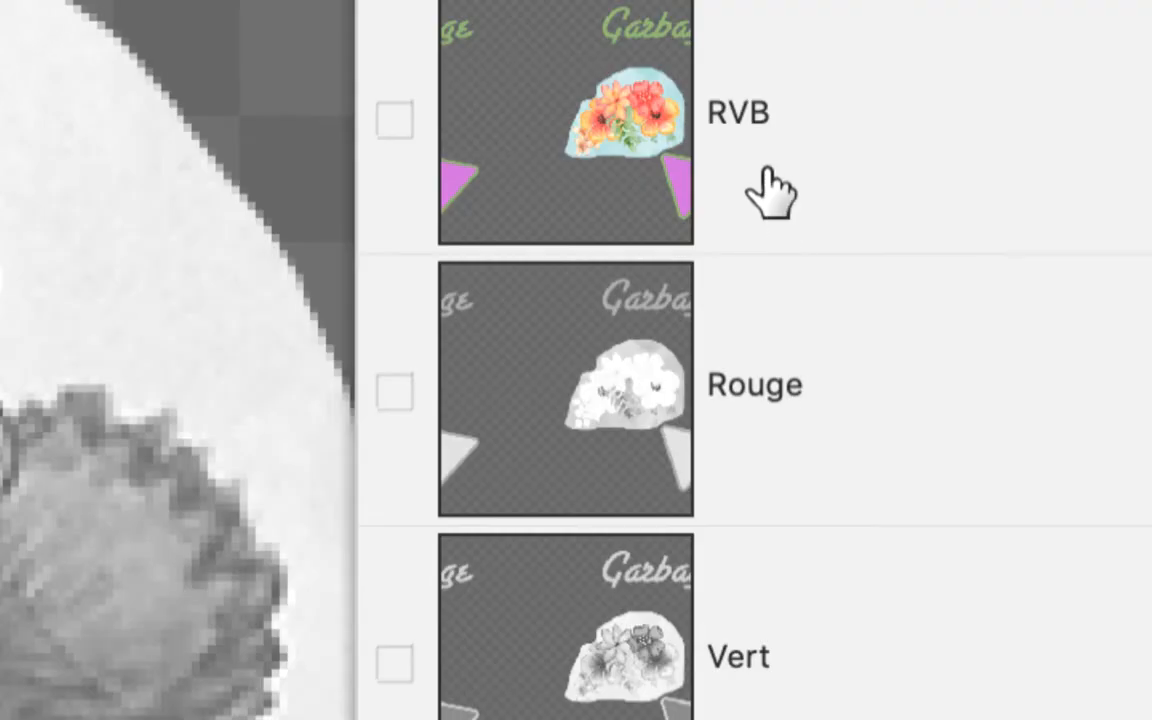
pyautogui.click(770, 192)
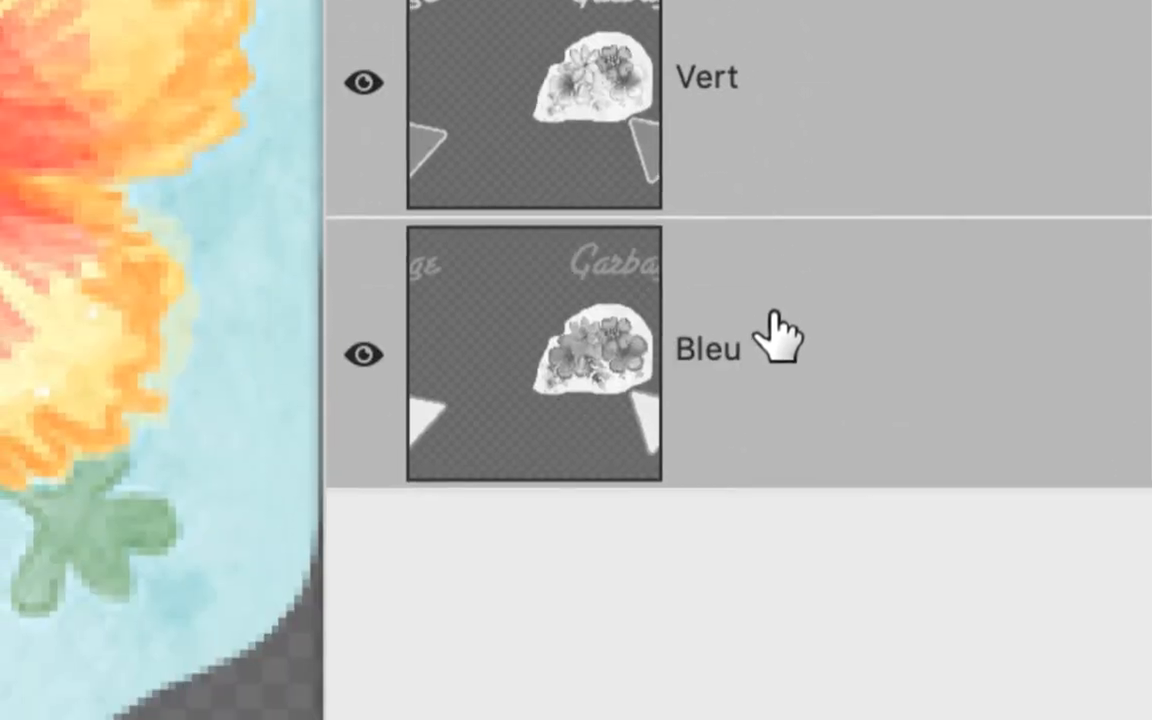
pyautogui.click(771, 334)
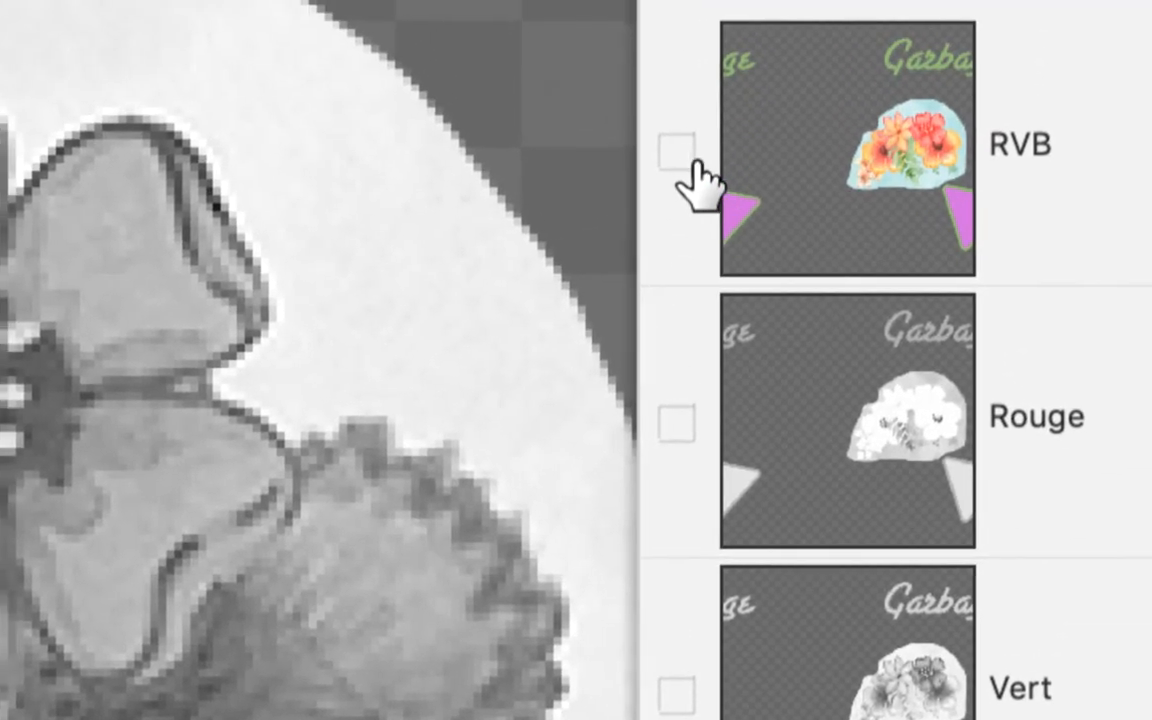
pyautogui.click(680, 155)
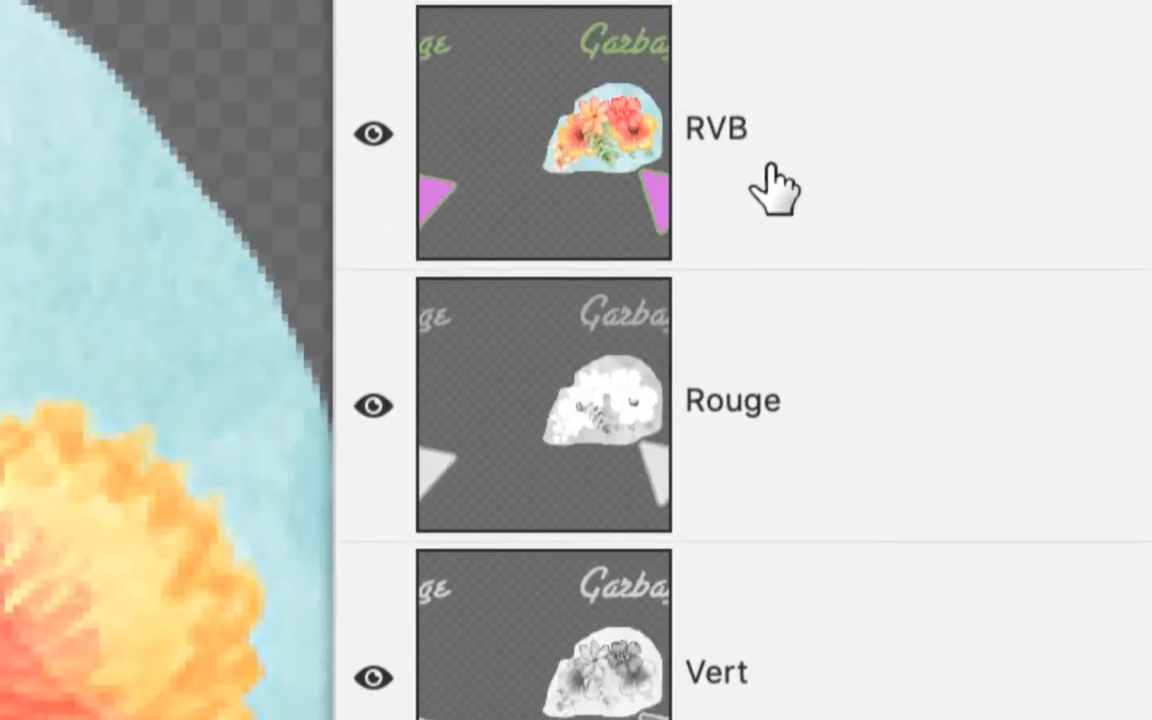
pyautogui.click(770, 162)
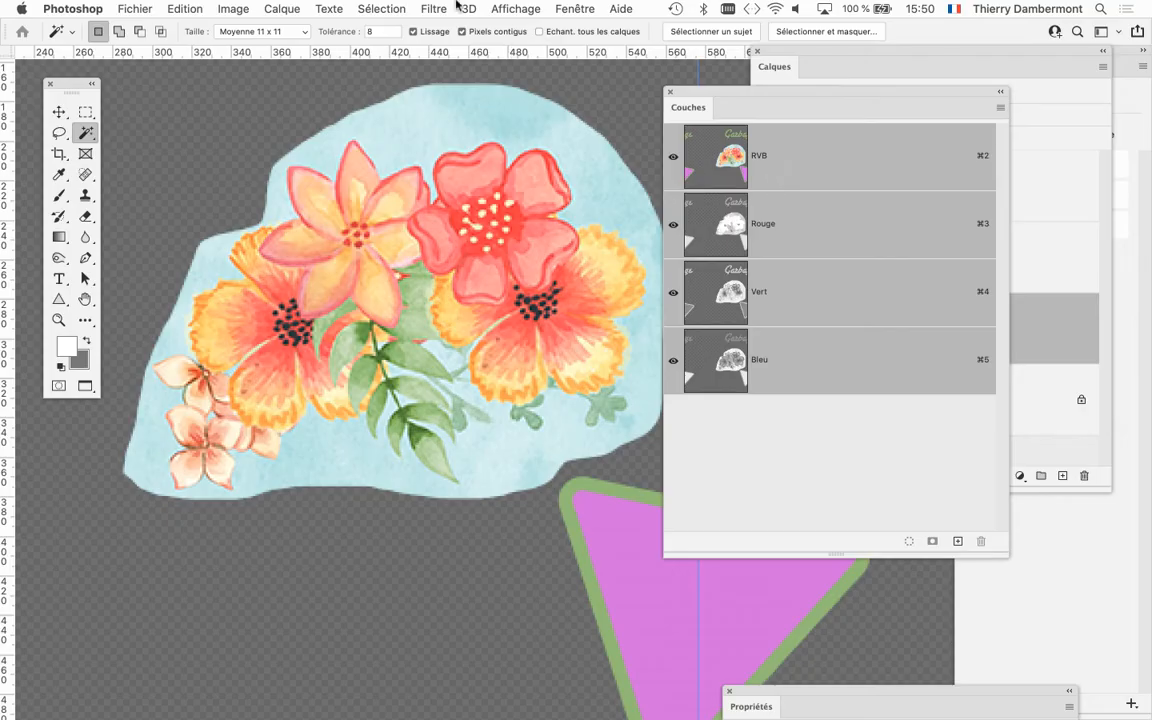
# Move the channel list down to uncover the layer stack.
pyautogui.click(381, 8)
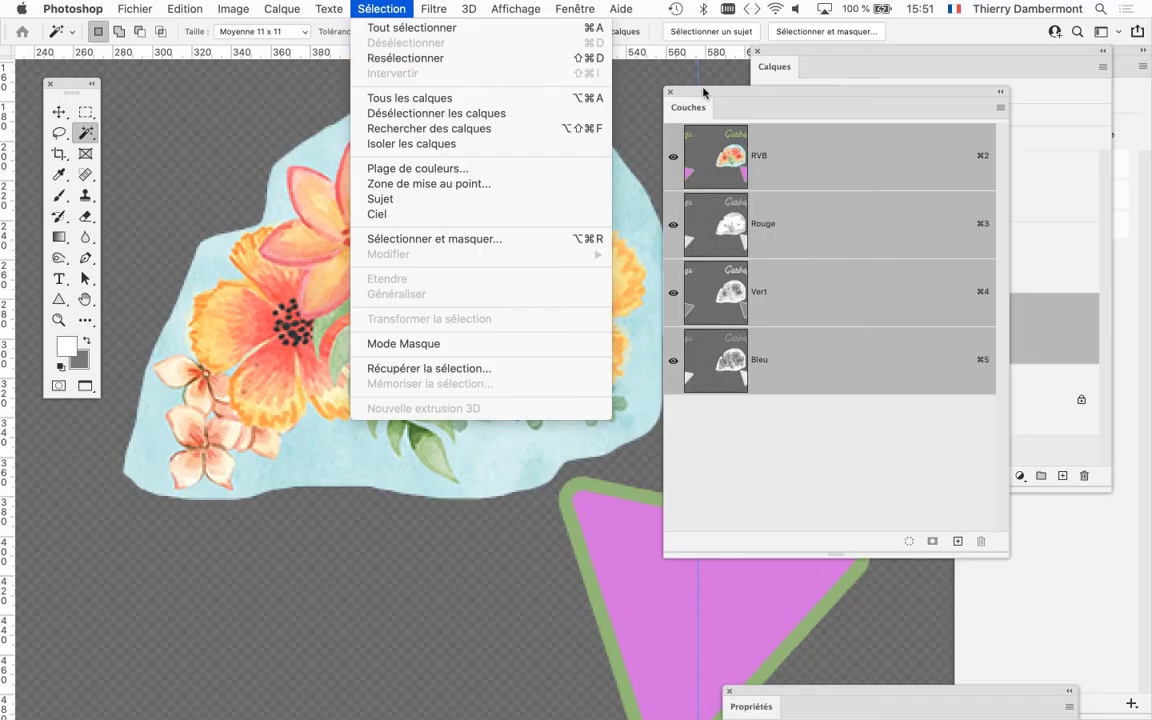
pyautogui.click(704, 92)
pyautogui.scroll(-2, 560, 310)
pyautogui.moveTo(528, 278); pyautogui.dragTo(431, 263)
pyautogui.moveTo(734, 92); pyautogui.dragTo(656, 548)
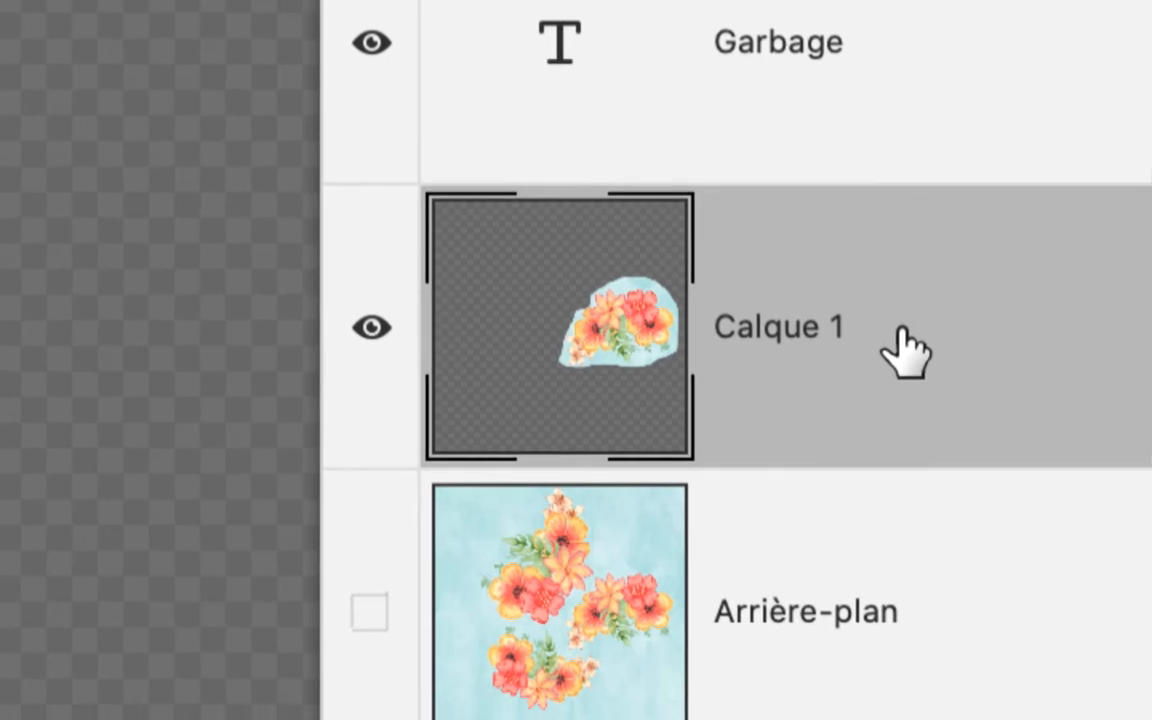
# Open the blending options of Calque 1 and set Comparaison sur to Bleu.
pyautogui.doubleClick(905, 352)
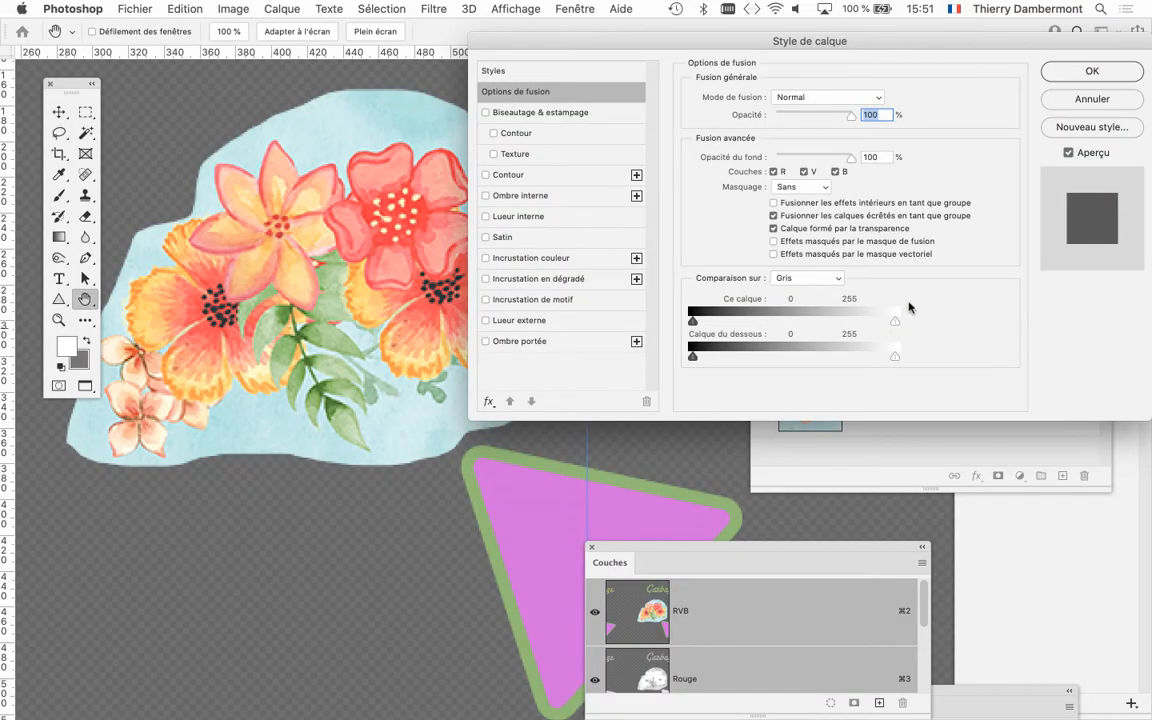
pyautogui.moveTo(675, 40); pyautogui.dragTo(758, 27)
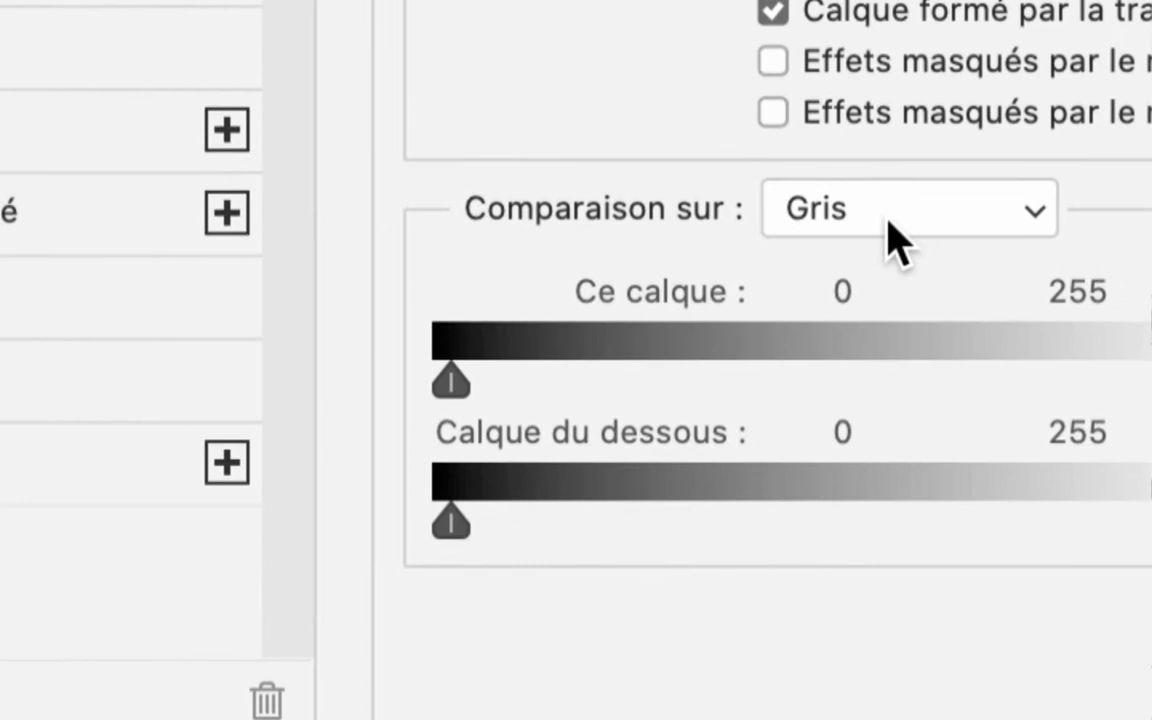
pyautogui.click(888, 222)
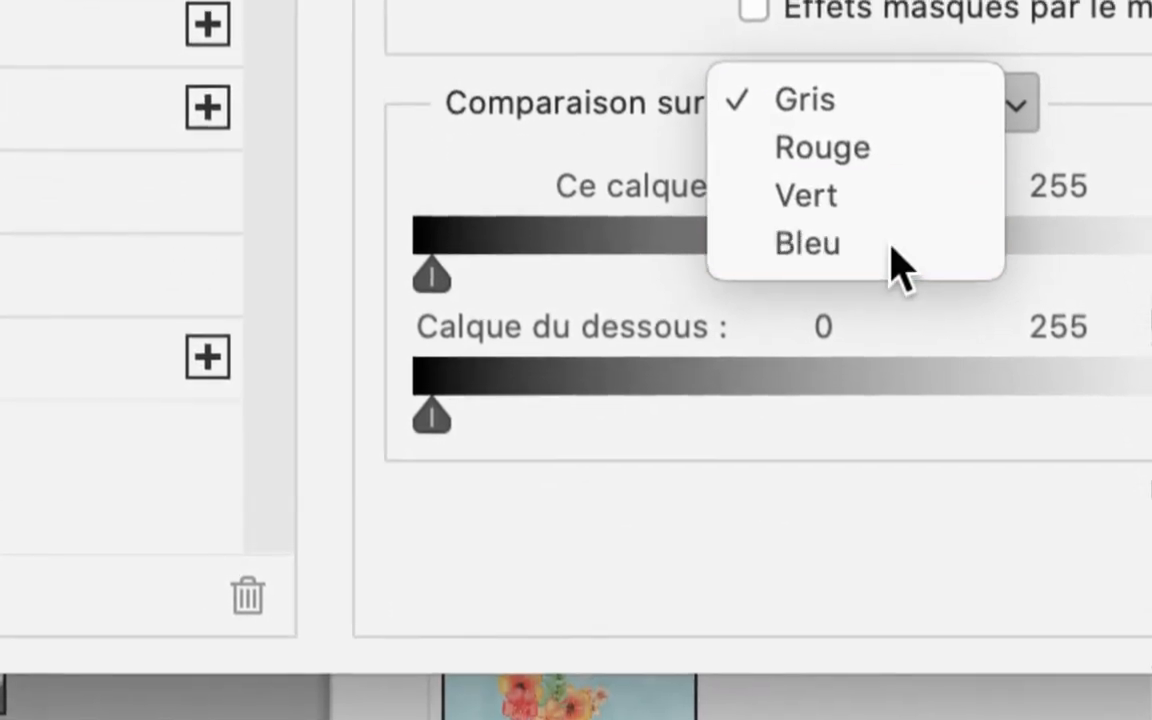
pyautogui.click(890, 250)
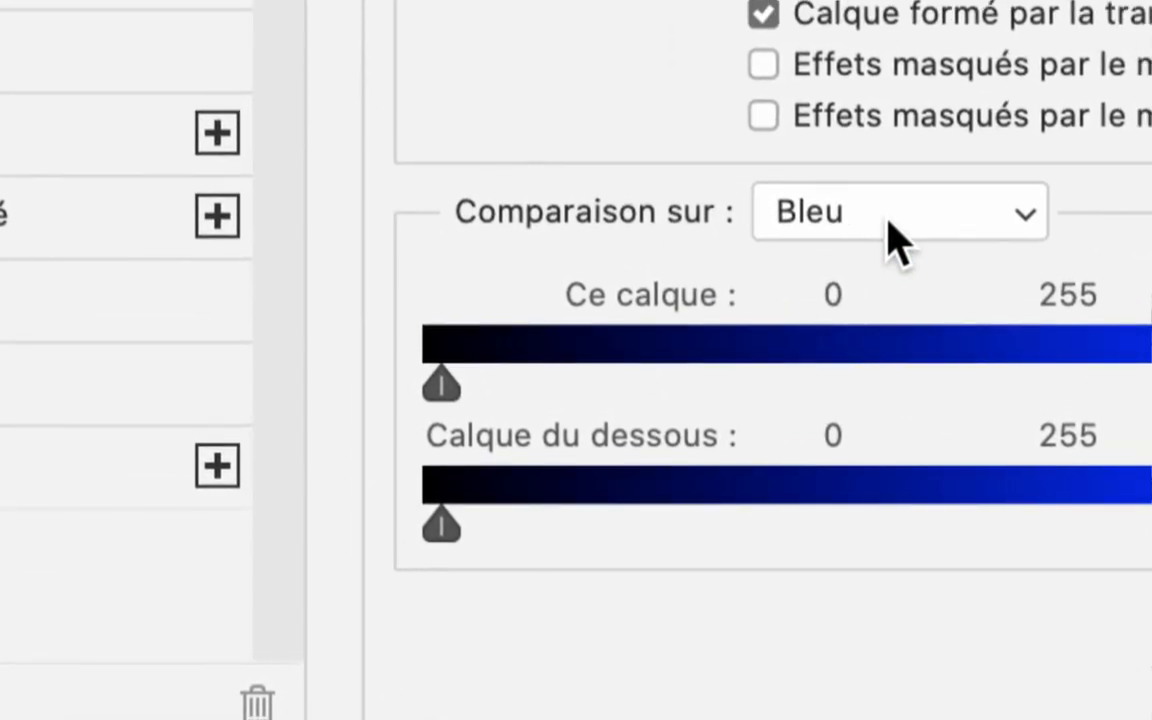
pyautogui.click(895, 240)
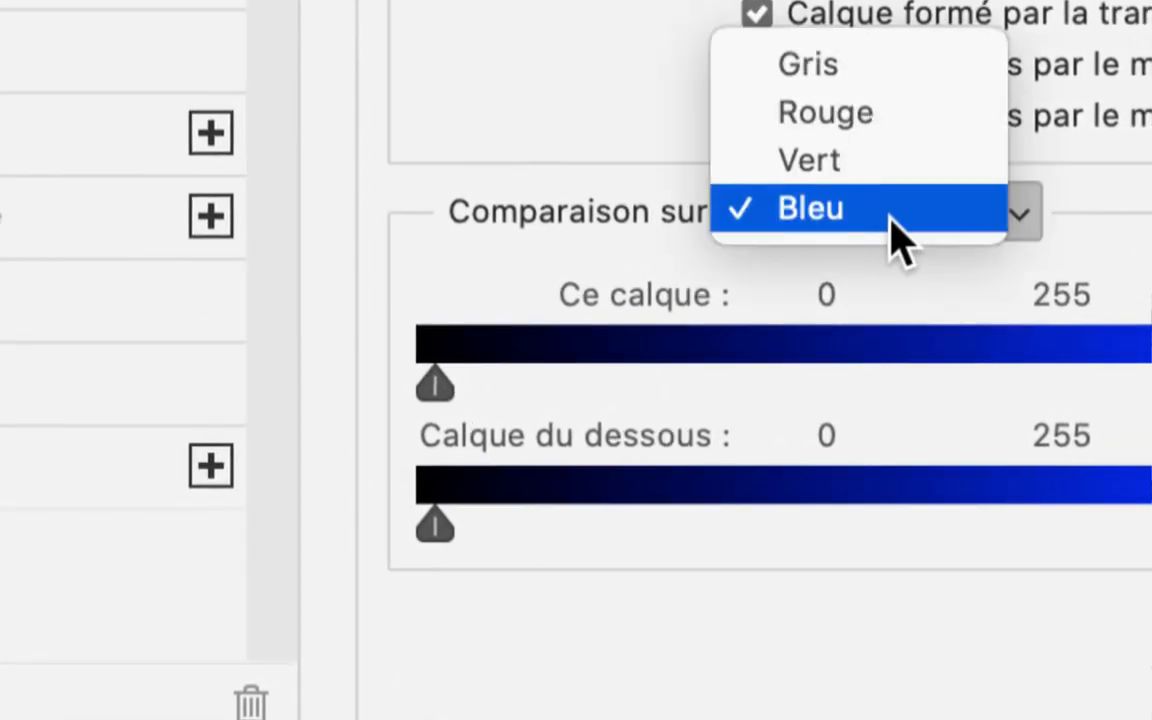
pyautogui.click(893, 233)
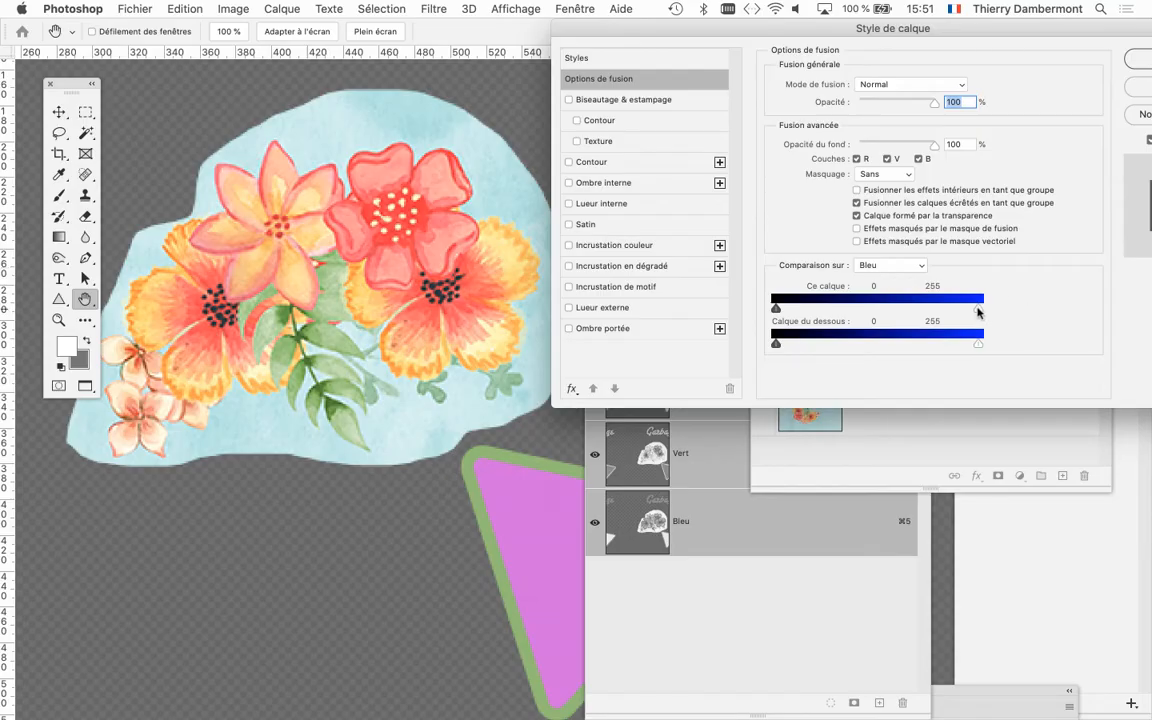
# Lower the white limit of Ce calque to 212 in the blue comparison to hide the bouquet's background.
pyautogui.moveTo(978, 309); pyautogui.dragTo(944, 309)
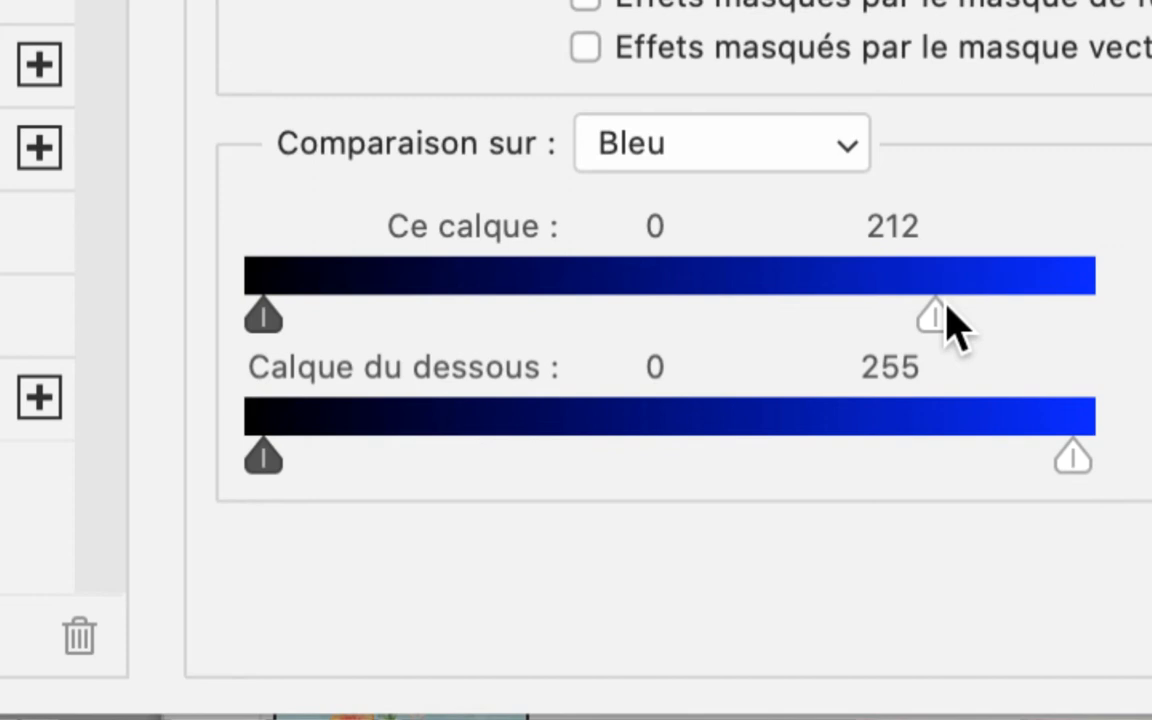
pyautogui.moveTo(946, 308)
pyautogui.mouseDown()
pyautogui.moveTo(1108, 310)
pyautogui.moveTo(856, 309)
pyautogui.moveTo(947, 306)
pyautogui.mouseUp()
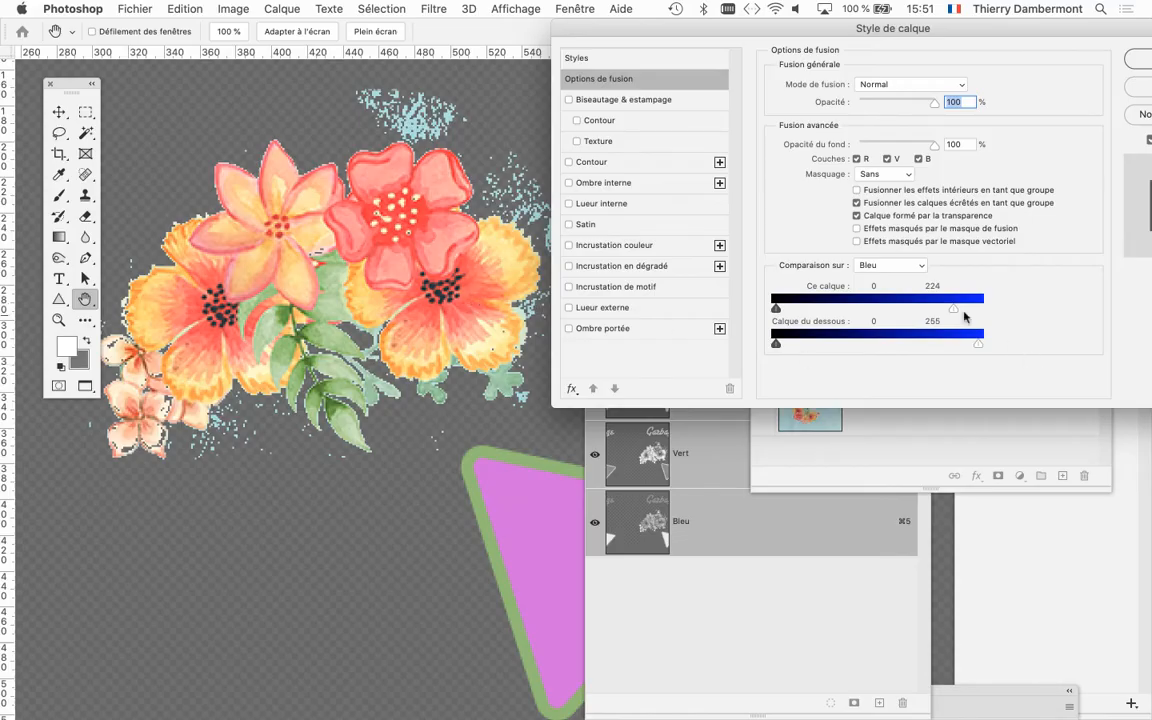
pyautogui.moveTo(952, 309); pyautogui.dragTo(944, 309)
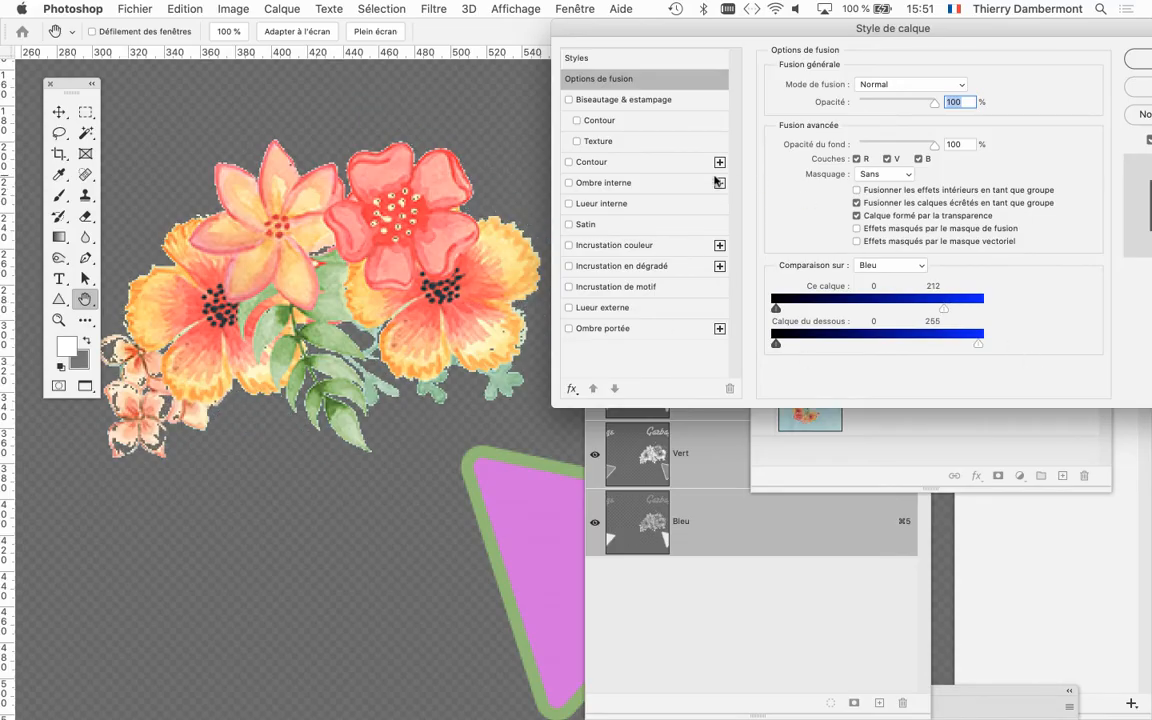
# Split the white limit of Ce calque into 173 / 212 to soften the bouquet's edges, and apply the layer style.
pyautogui.click(385, 297)
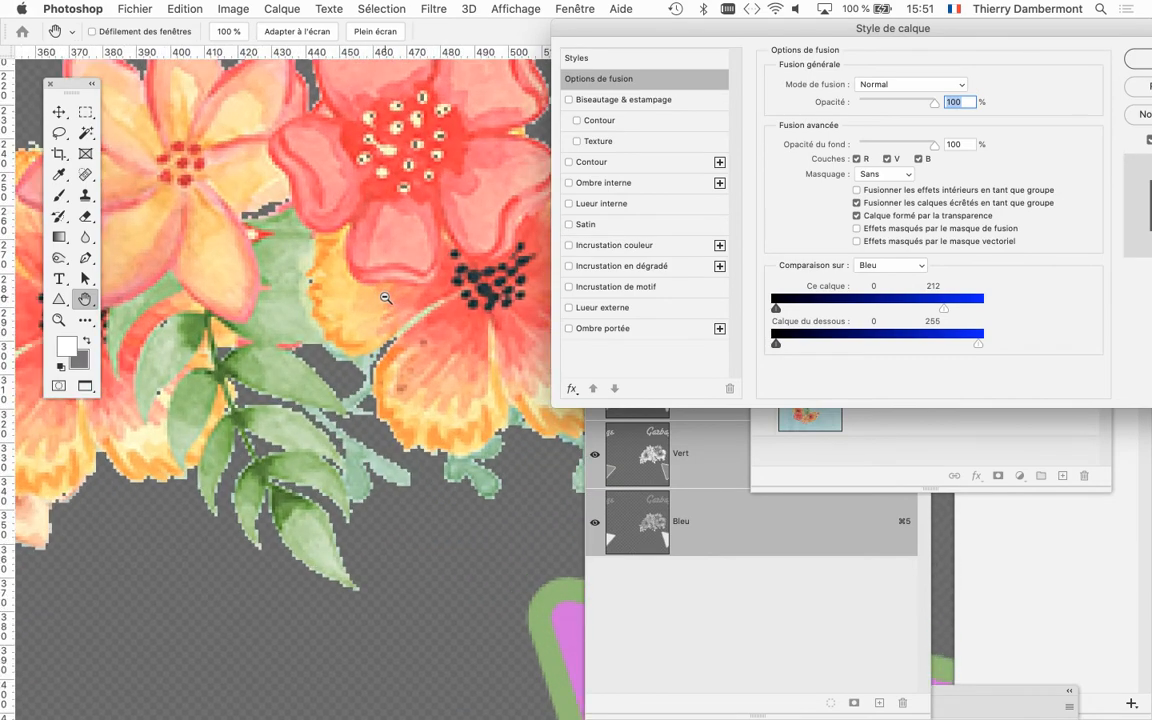
pyautogui.moveTo(385, 297); pyautogui.dragTo(385, 297)
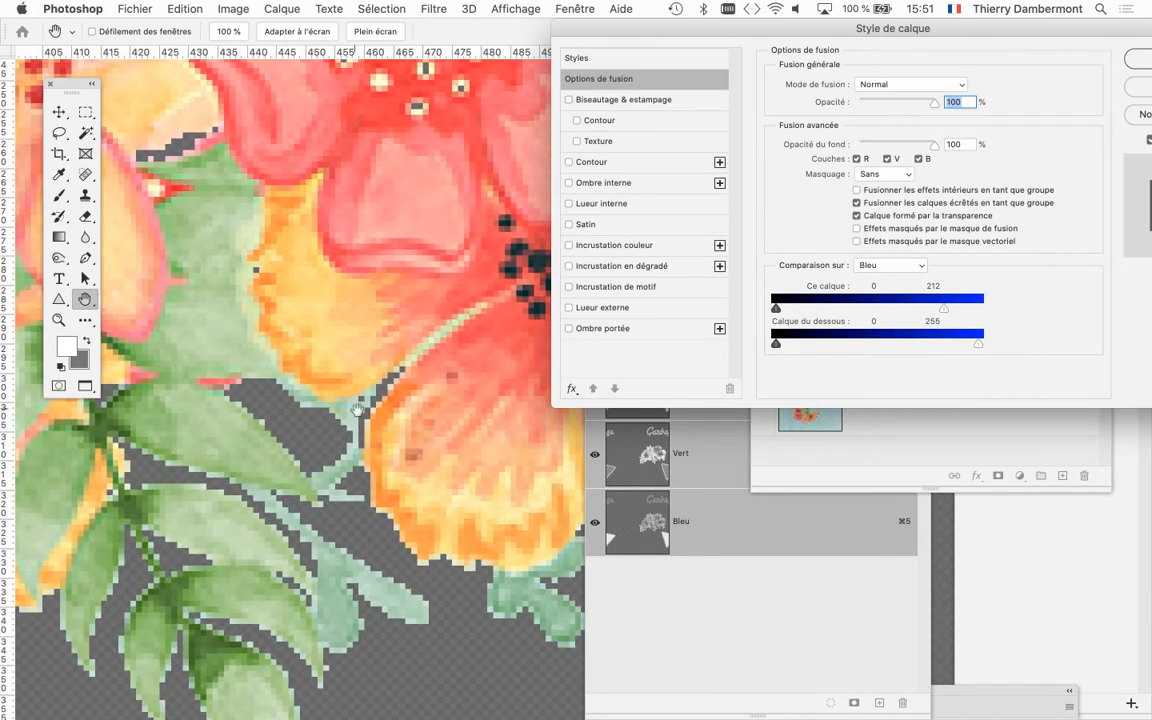
pyautogui.moveTo(358, 409); pyautogui.dragTo(426, 142)
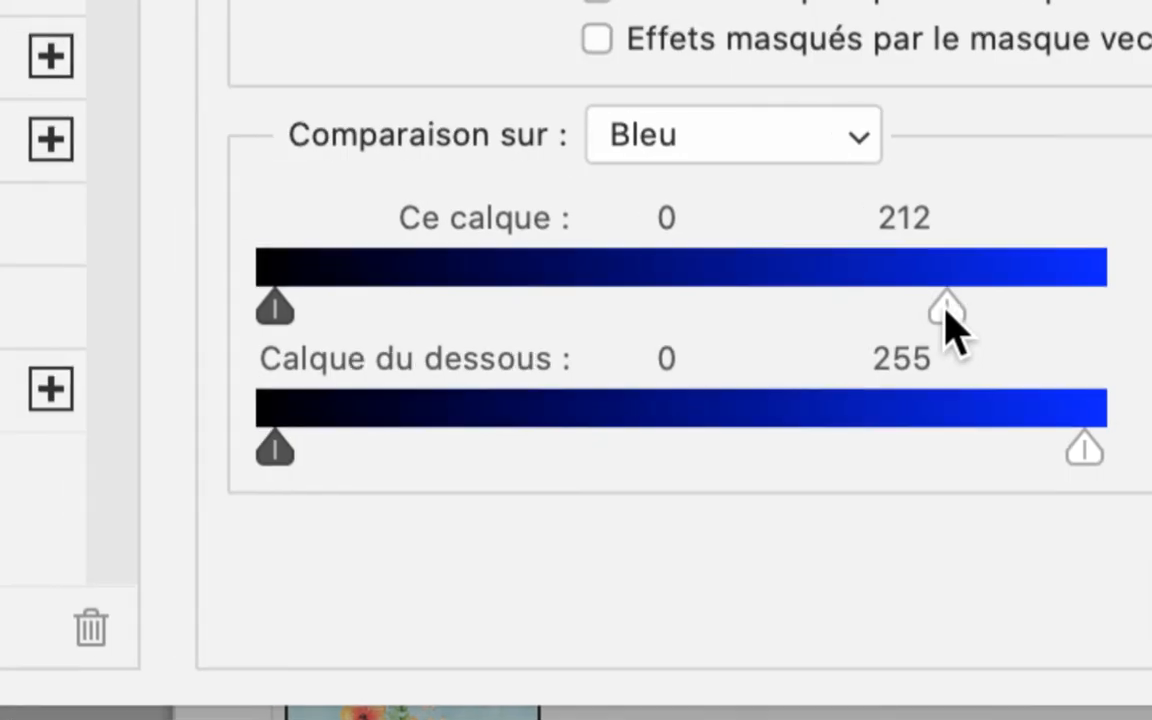
pyautogui.moveTo(930, 306)
pyautogui.mouseDown()
pyautogui.moveTo(882, 303)
pyautogui.moveTo(913, 311)
pyautogui.mouseUp()
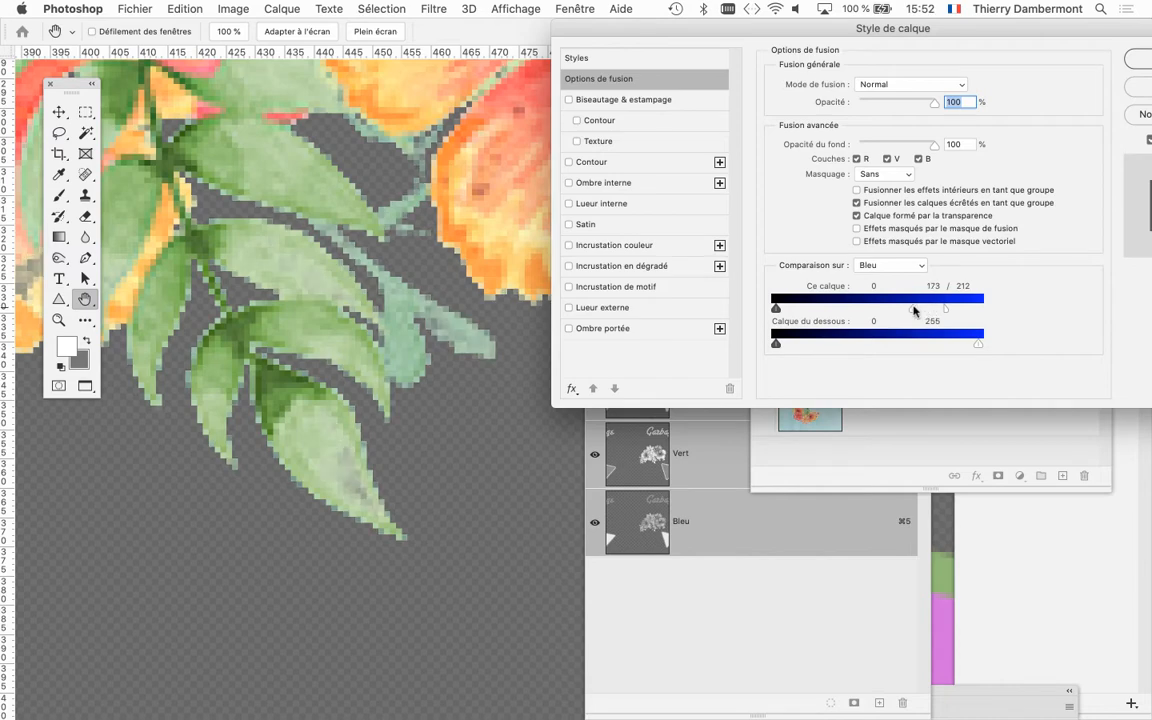
pyautogui.keyDown('alt'); pyautogui.click(449, 290); pyautogui.keyUp('alt')
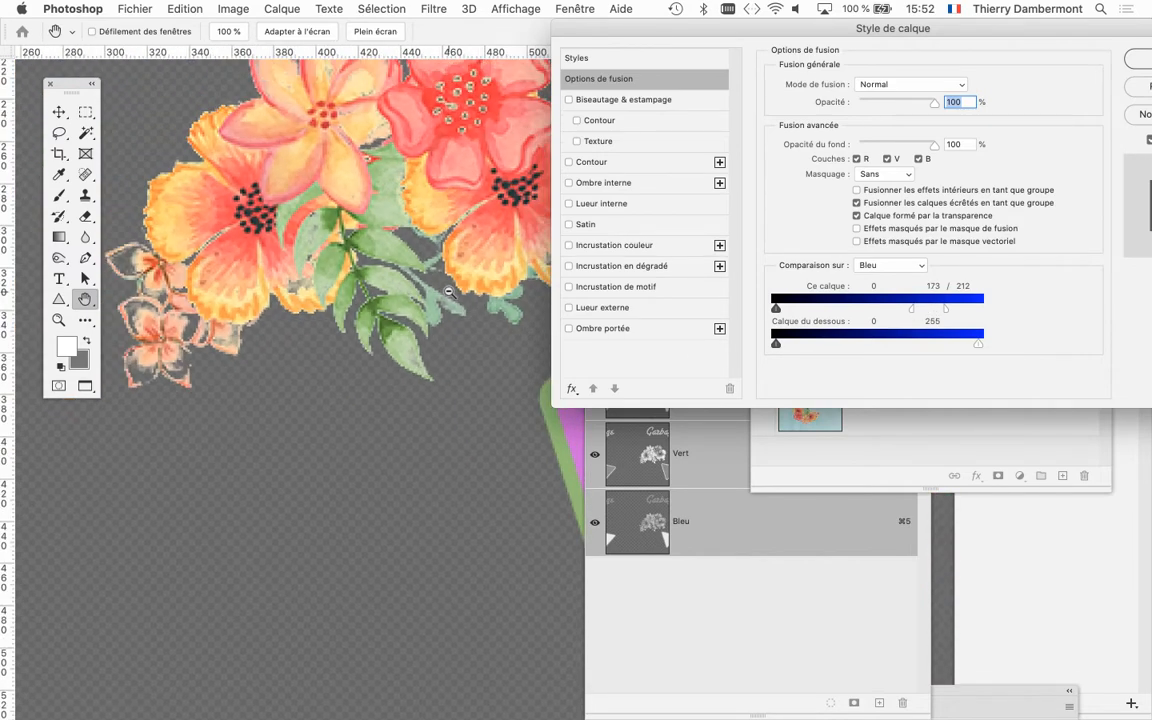
pyautogui.moveTo(904, 30); pyautogui.dragTo(846, 98)
pyautogui.click(1006, 112)
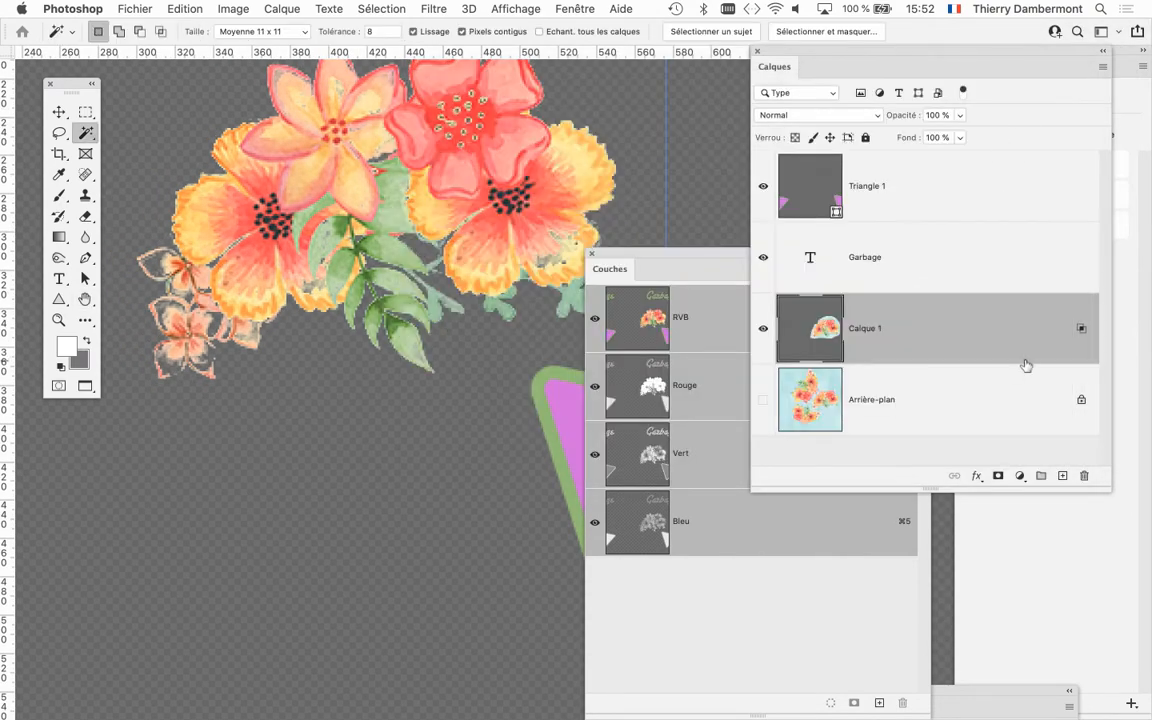
# Inspect the cut-out bouquet's edges and its pale small flowers, both as a whole and up close.
pyautogui.scroll(-4, 492, 311)
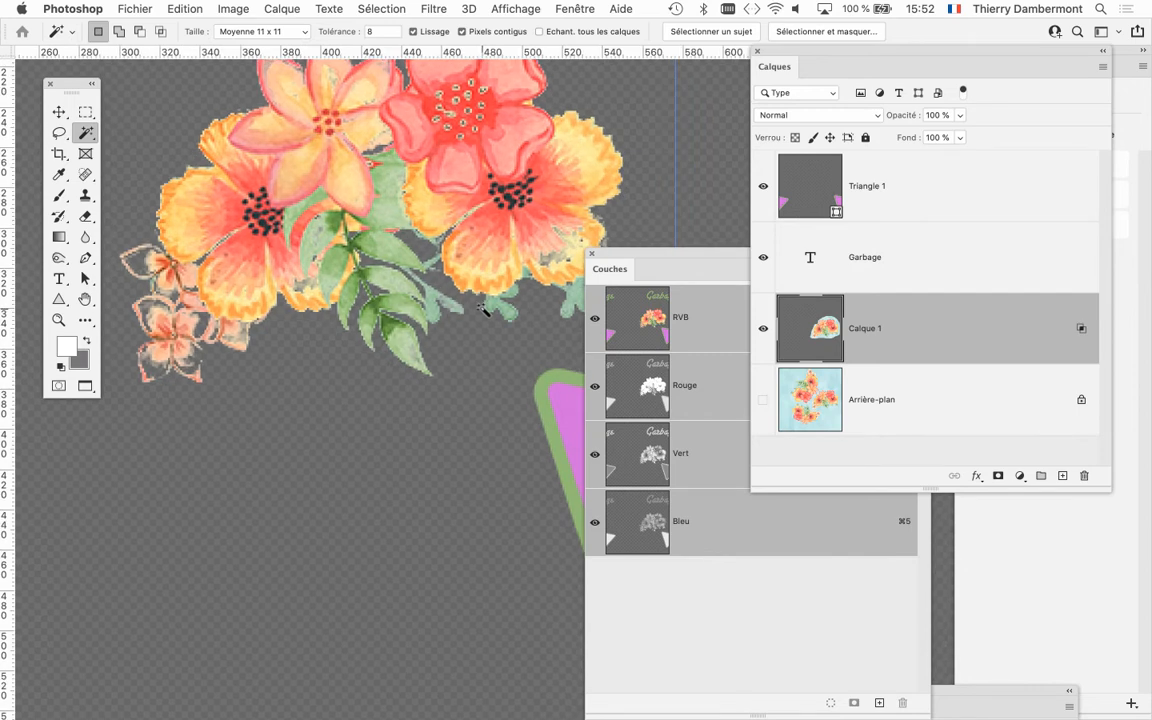
pyautogui.scroll(-2, 487, 312)
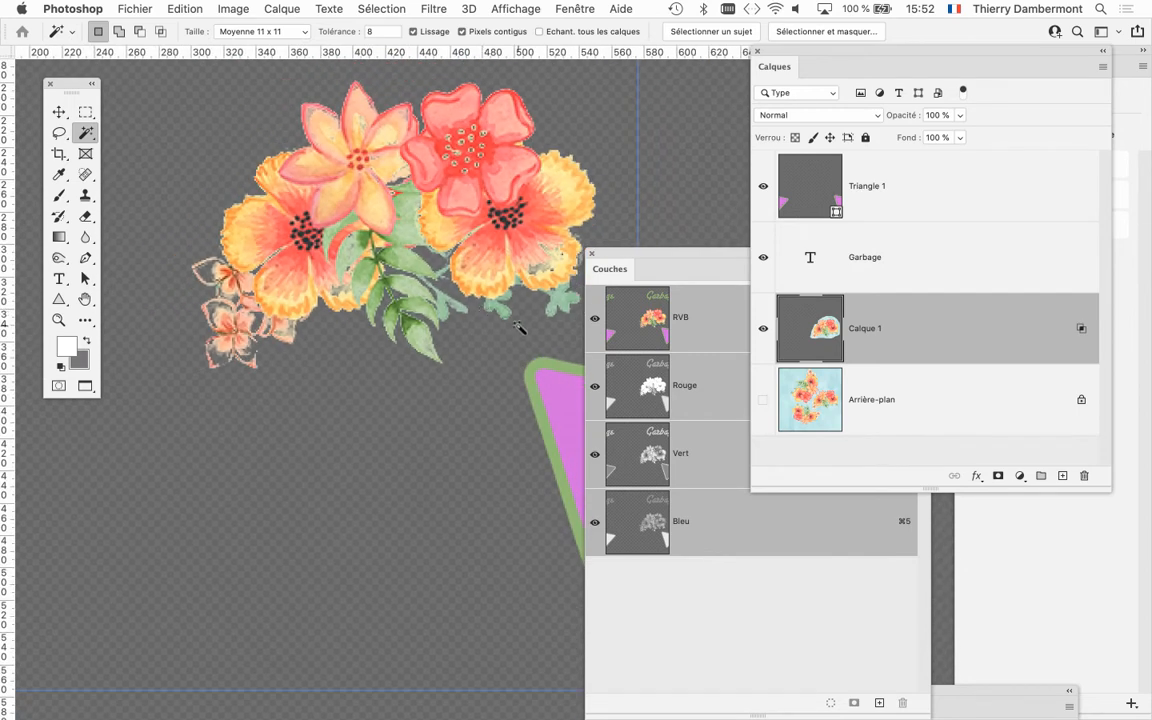
pyautogui.moveTo(476, 224); pyautogui.dragTo(446, 261)
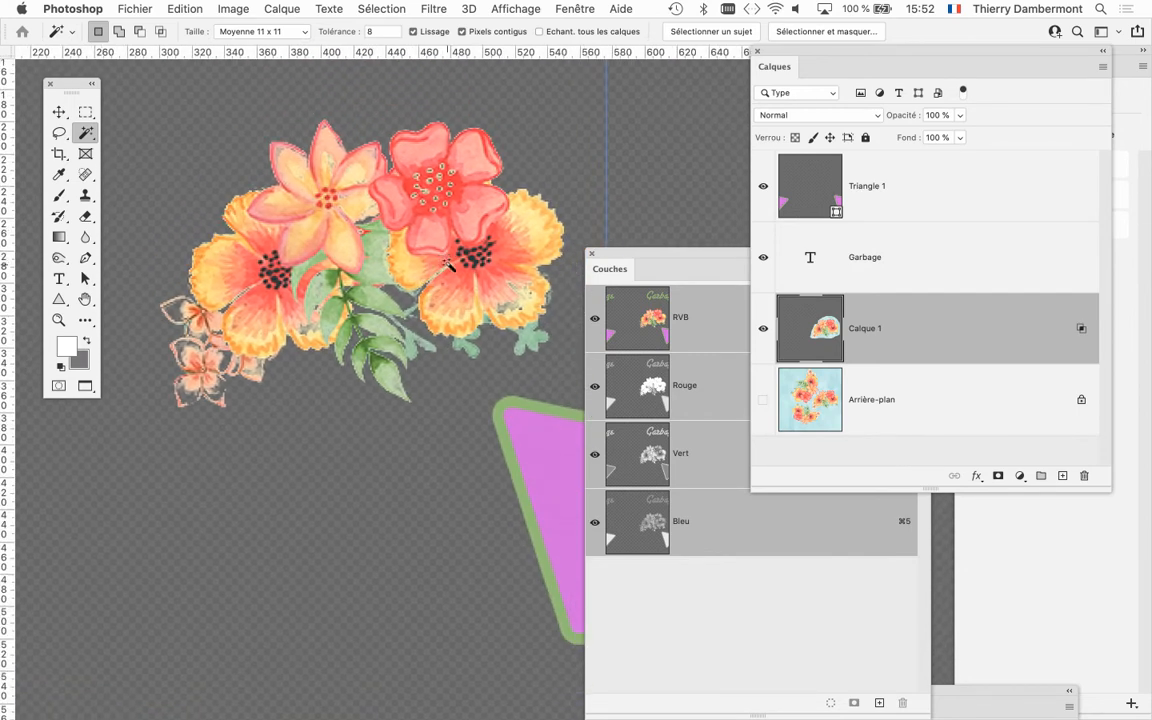
pyautogui.scroll(8, 200, 372)
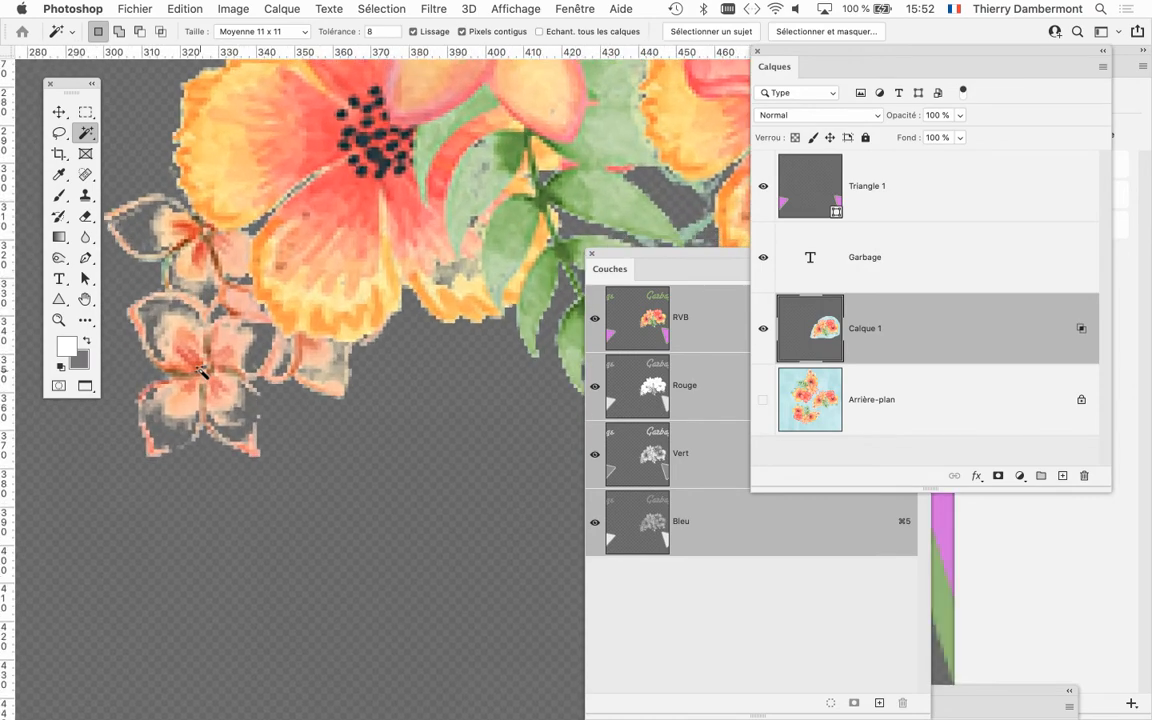
pyautogui.scroll(-4, 200, 370)
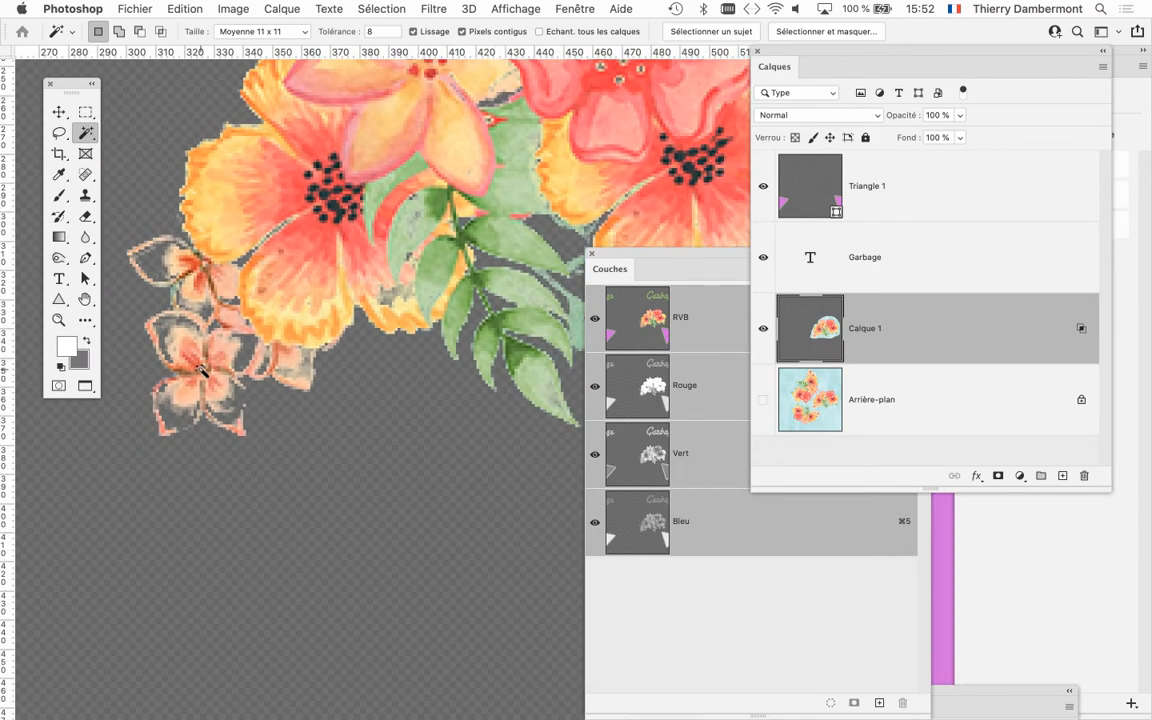
pyautogui.scroll(-1, 200, 370)
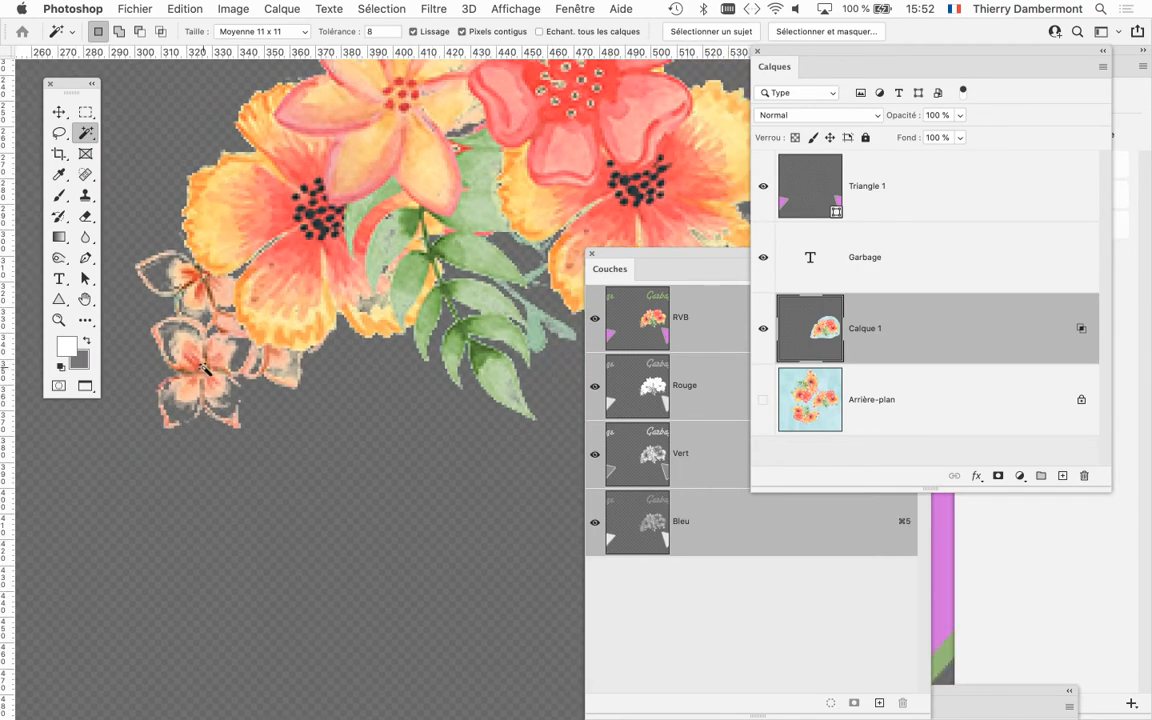
# Close the channel list and reposition the widened layer stack beside the bouquet.
pyautogui.moveTo(783, 56); pyautogui.dragTo(504, 92)
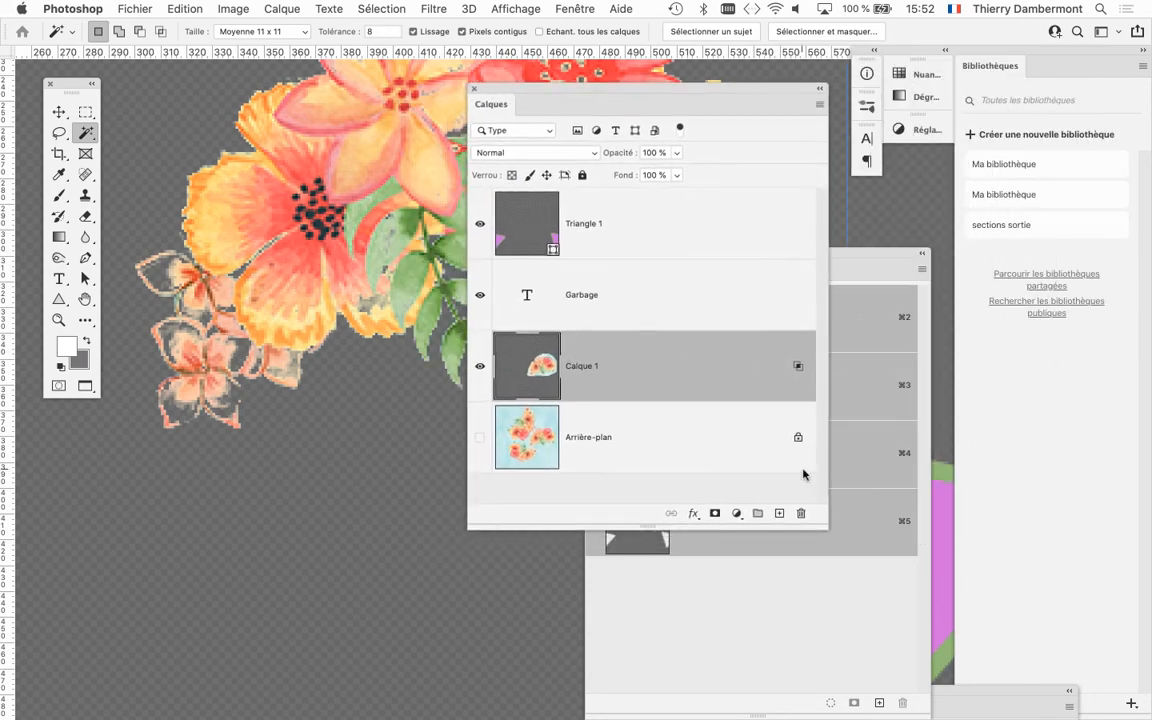
pyautogui.moveTo(814, 517); pyautogui.dragTo(685, 519)
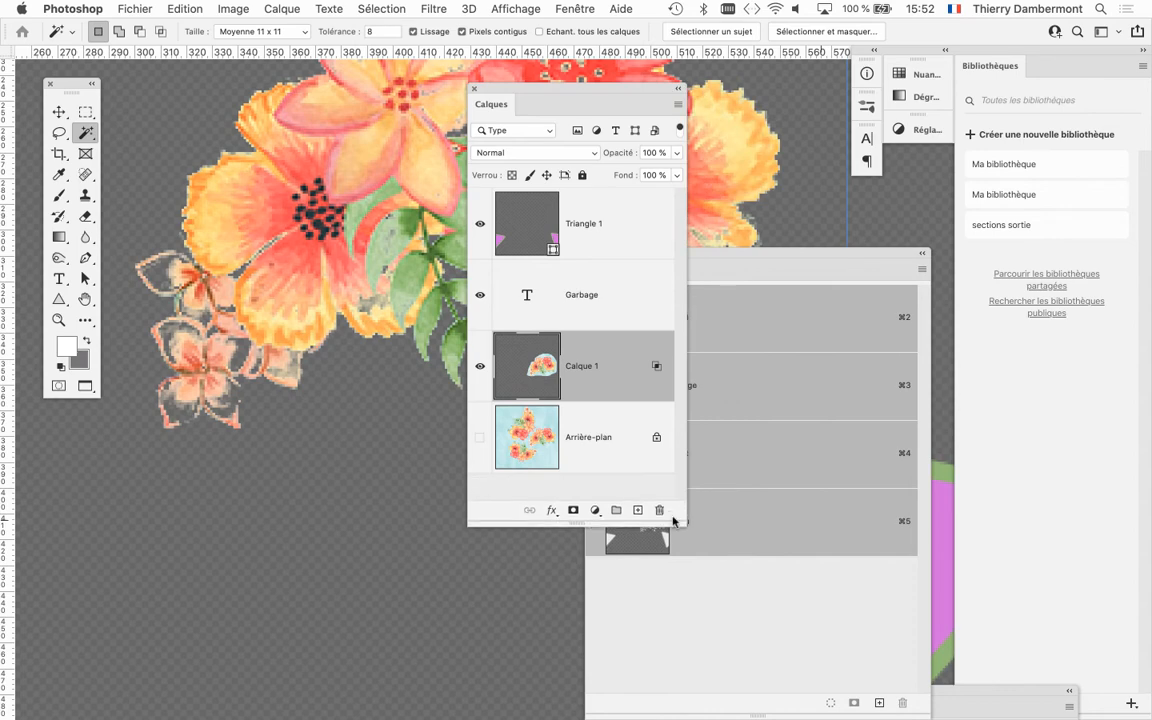
pyautogui.moveTo(607, 93); pyautogui.dragTo(645, 79)
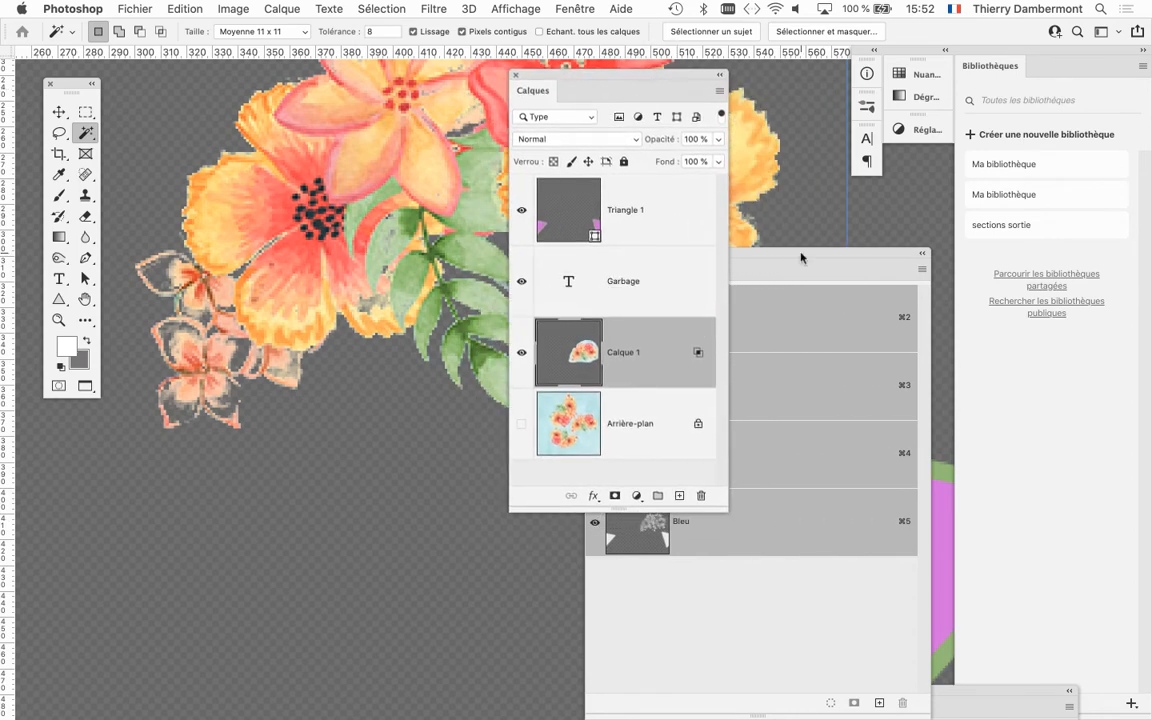
pyautogui.moveTo(800, 258); pyautogui.dragTo(258, 467)
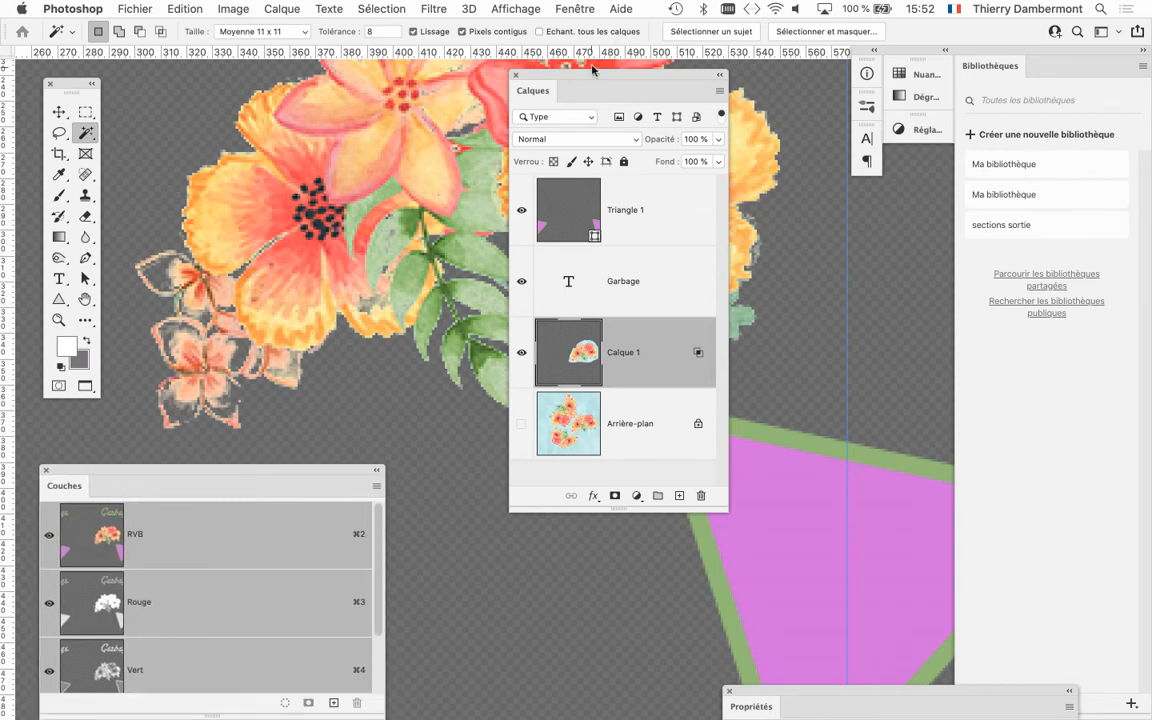
pyautogui.moveTo(585, 77); pyautogui.dragTo(842, 221)
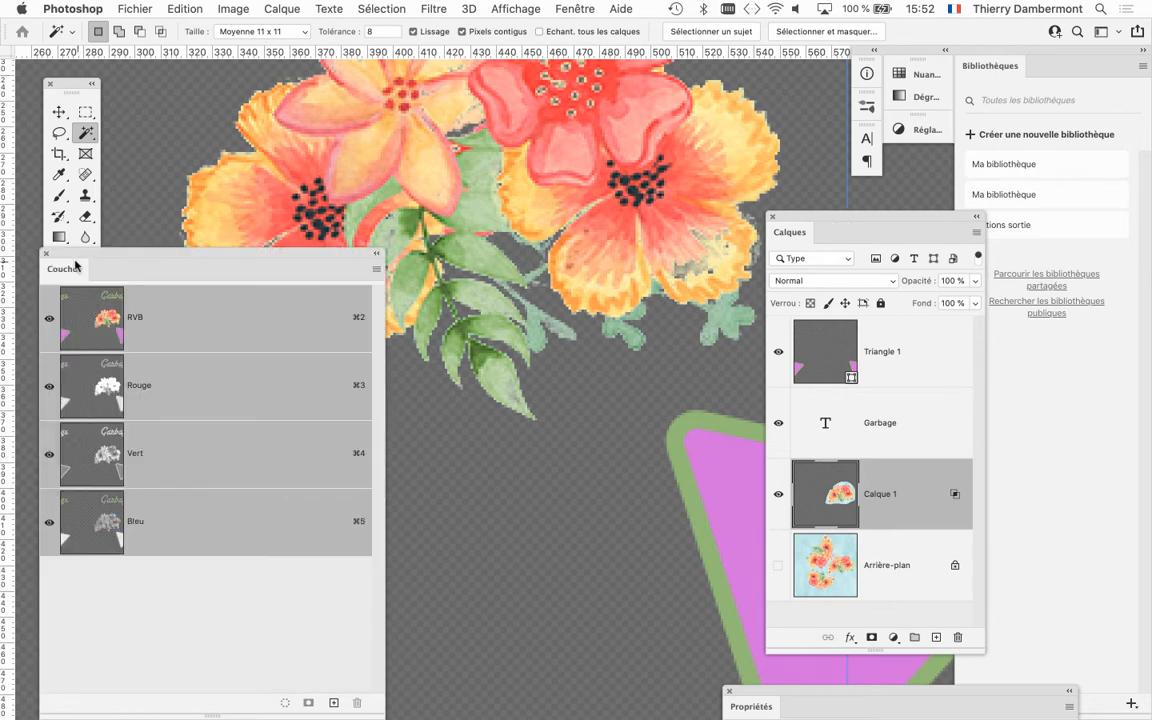
pyautogui.click(46, 255)
pyautogui.moveTo(795, 217); pyautogui.dragTo(600, 83)
pyautogui.moveTo(785, 515); pyautogui.dragTo(922, 537)
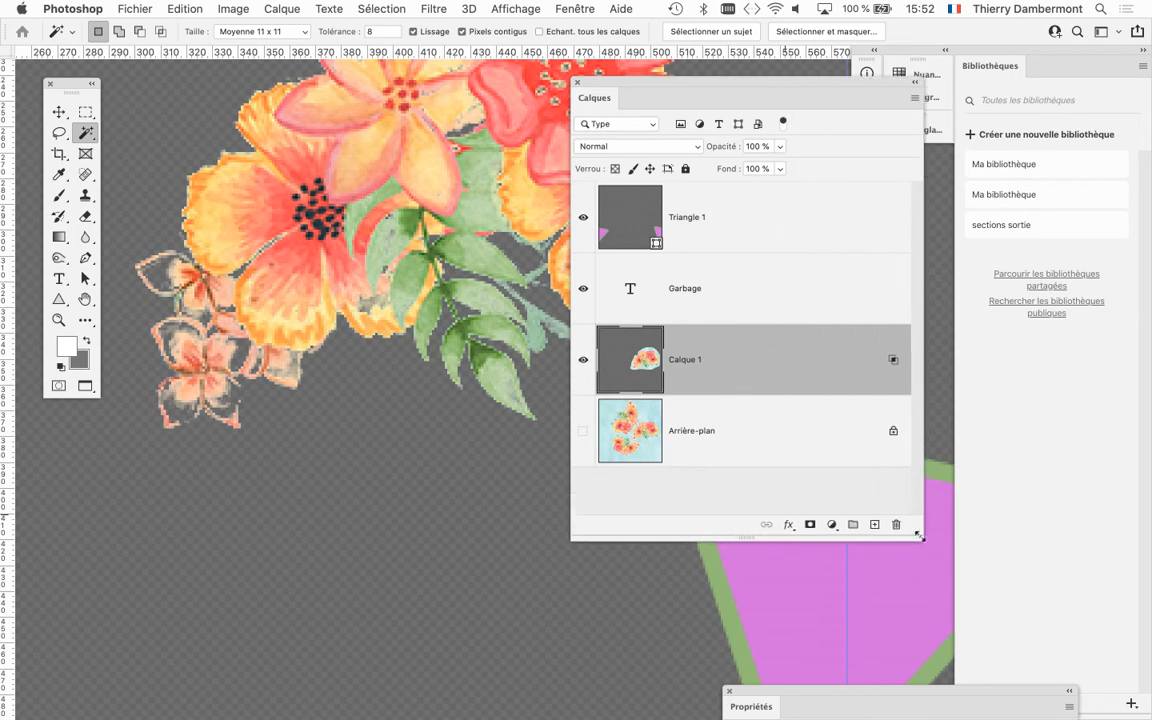
# Review the blue comparison limits in Calque 1's blending options and leave without applying changes.
pyautogui.doubleClick(765, 350)
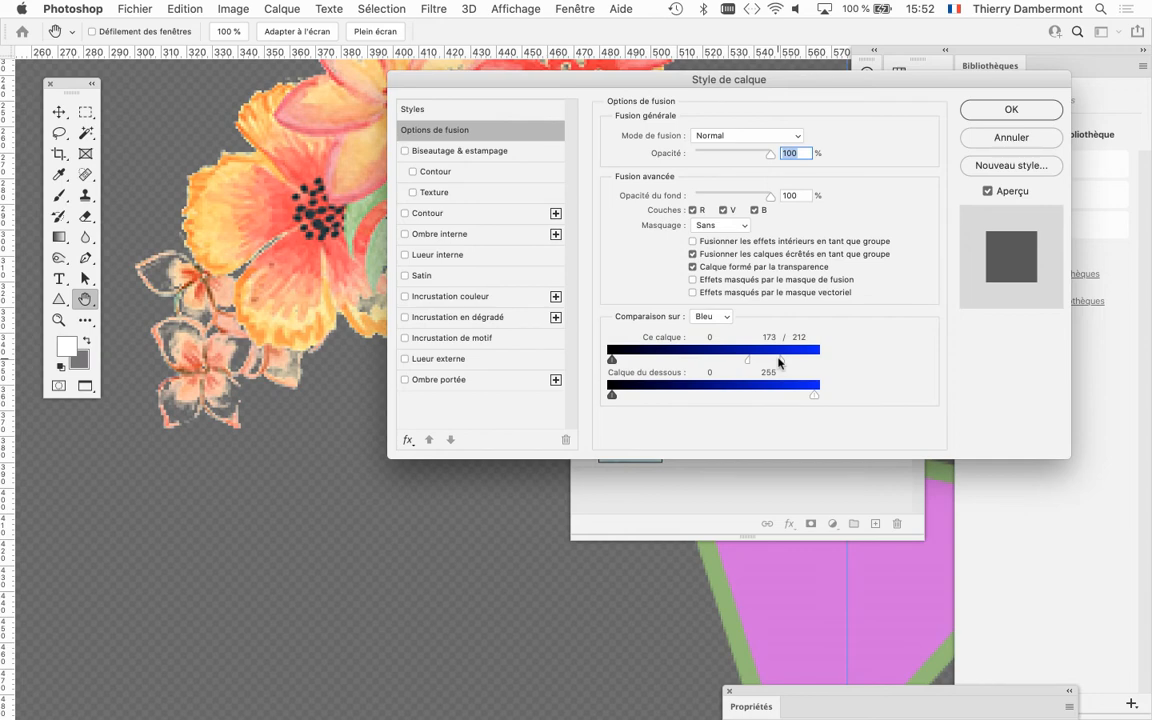
pyautogui.click(1043, 141)
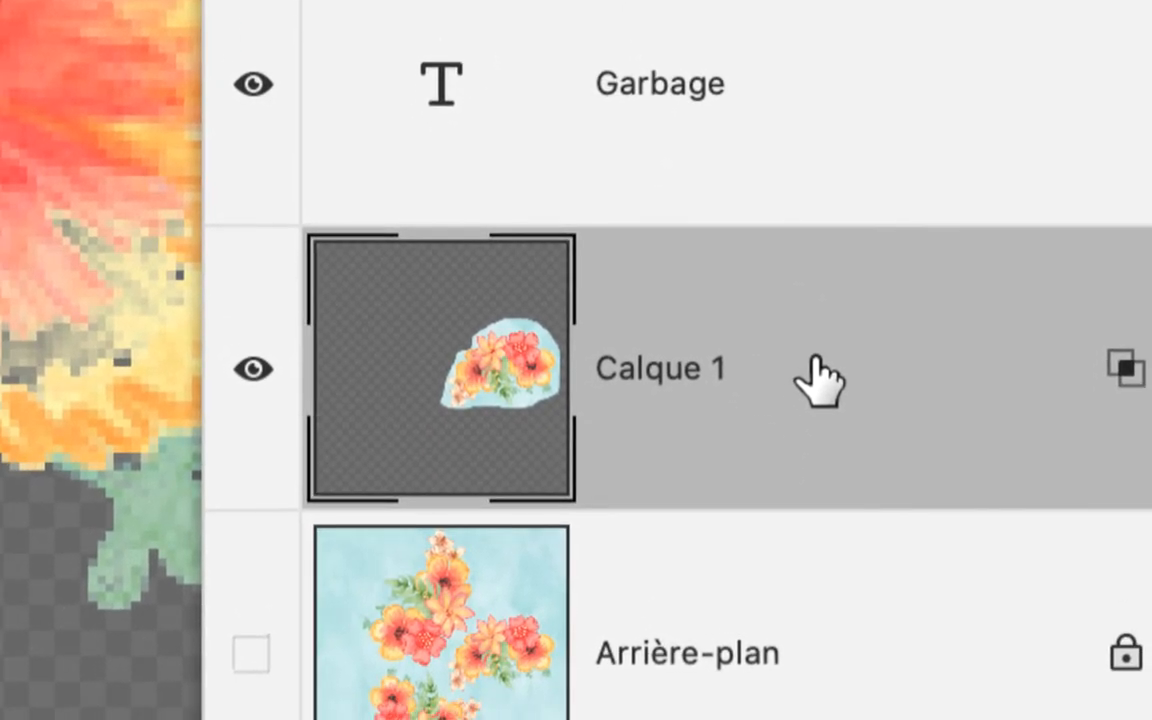
# Duplicate Calque 1 and reset the copy's white limit of Ce calque to 255 in the blue comparison.
pyautogui.moveTo(815, 378); pyautogui.dragTo(858, 478)
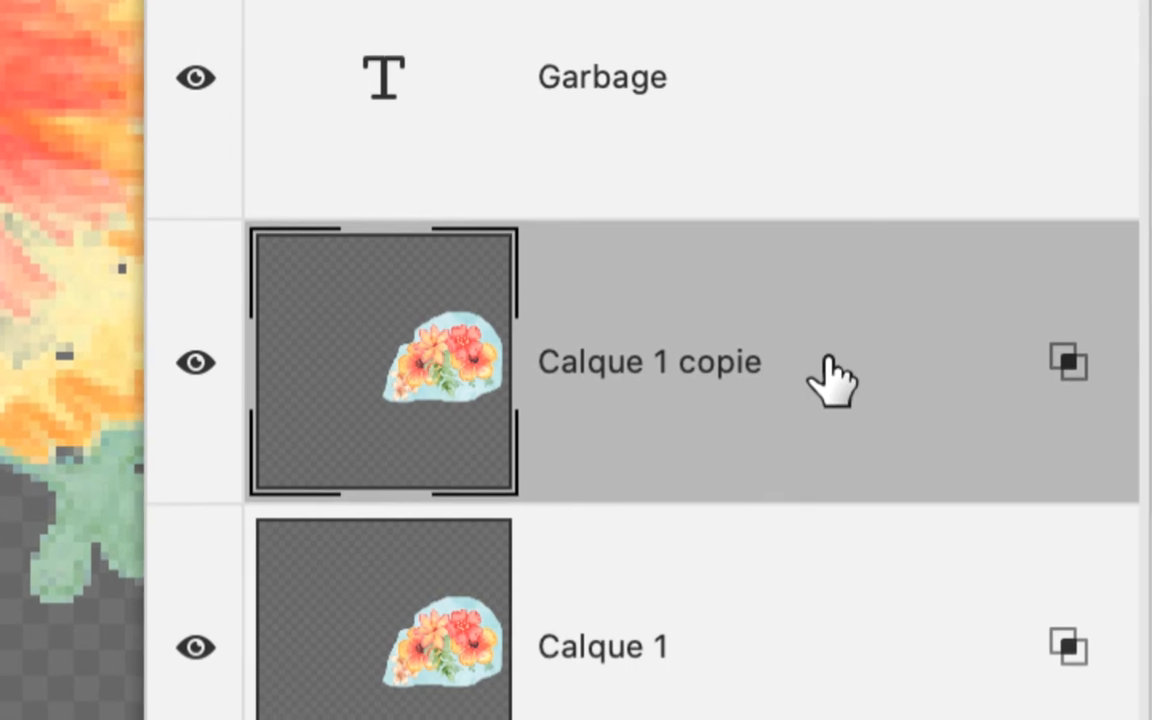
pyautogui.doubleClick(832, 380)
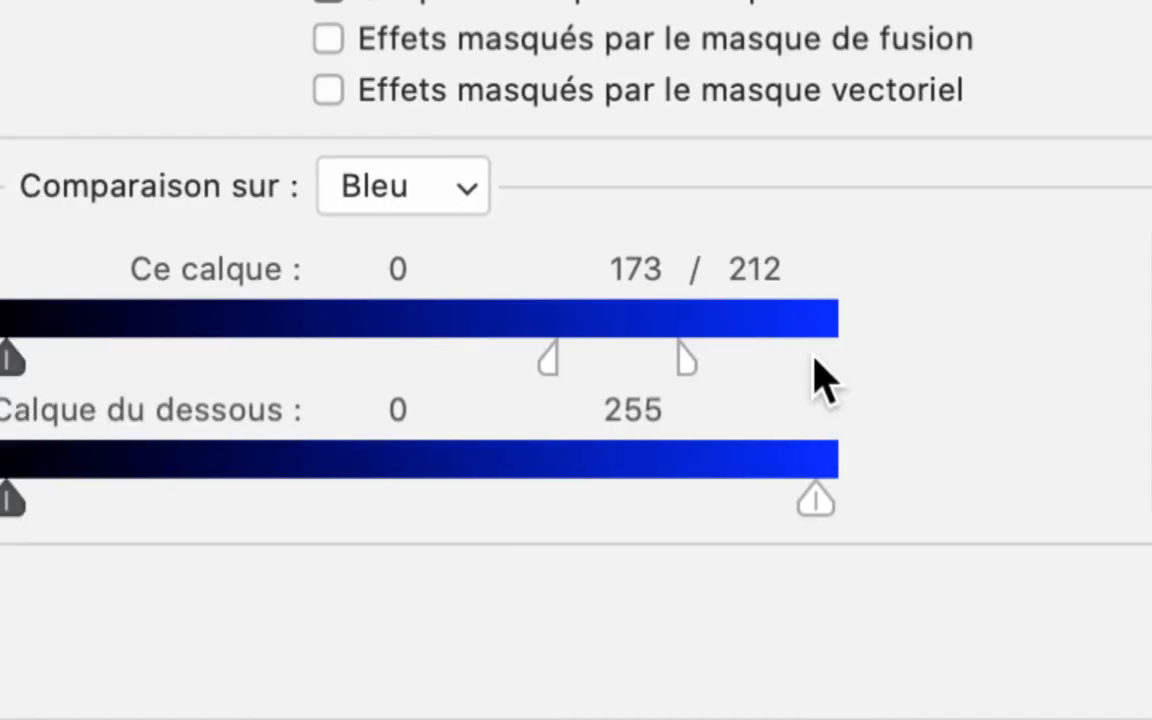
pyautogui.moveTo(508, 366); pyautogui.dragTo(655, 362)
pyautogui.moveTo(800, 378); pyautogui.dragTo(934, 380)
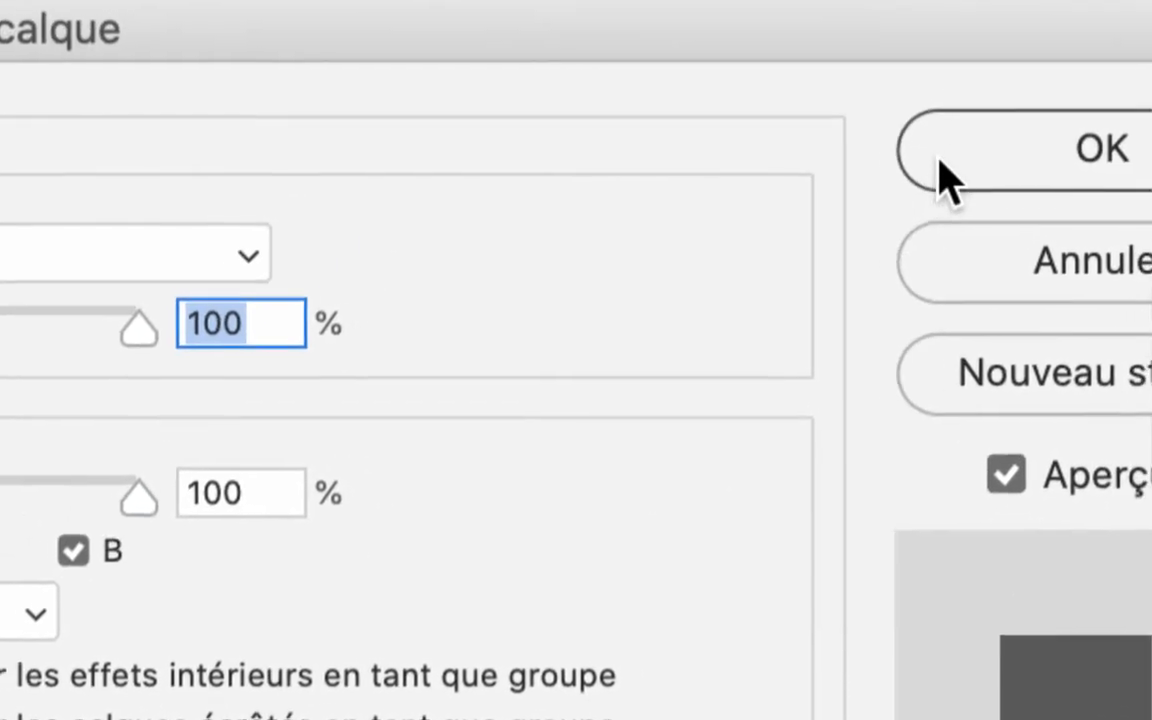
pyautogui.click(945, 175)
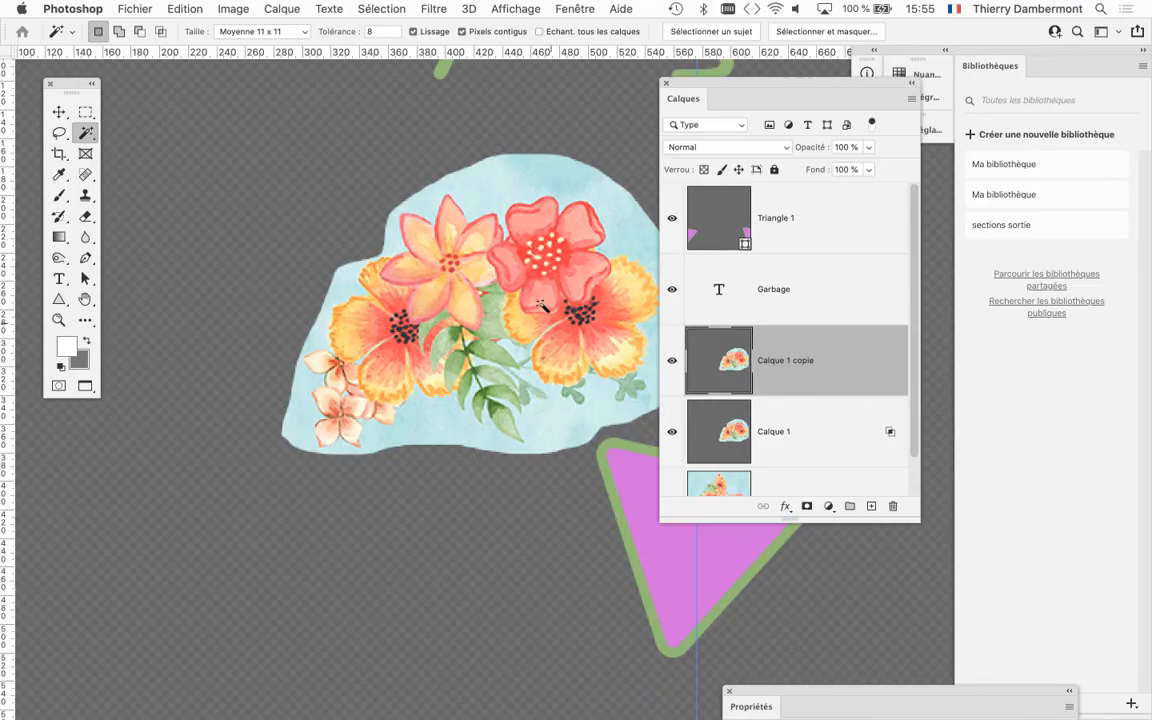
# Compare Calque 1 with its unfiltered copy by hiding Calque 1 copie and showing it again.
pyautogui.moveTo(541, 306); pyautogui.dragTo(441, 299)
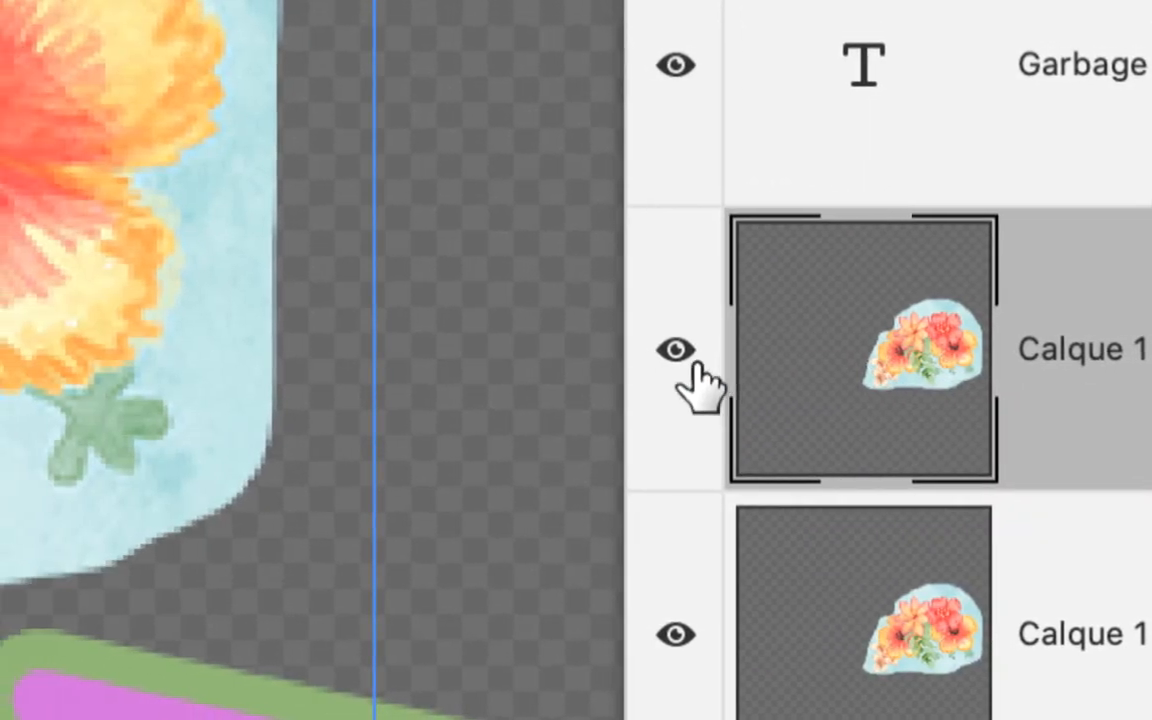
pyautogui.click(371, 342)
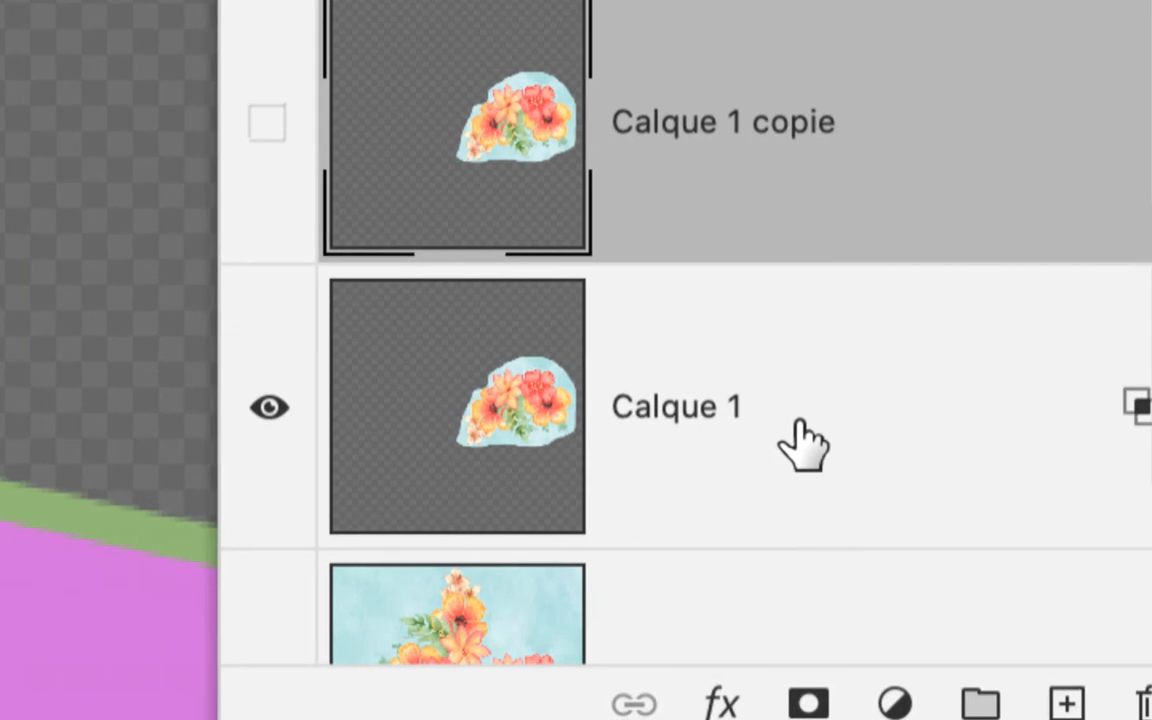
pyautogui.click(1120, 520)
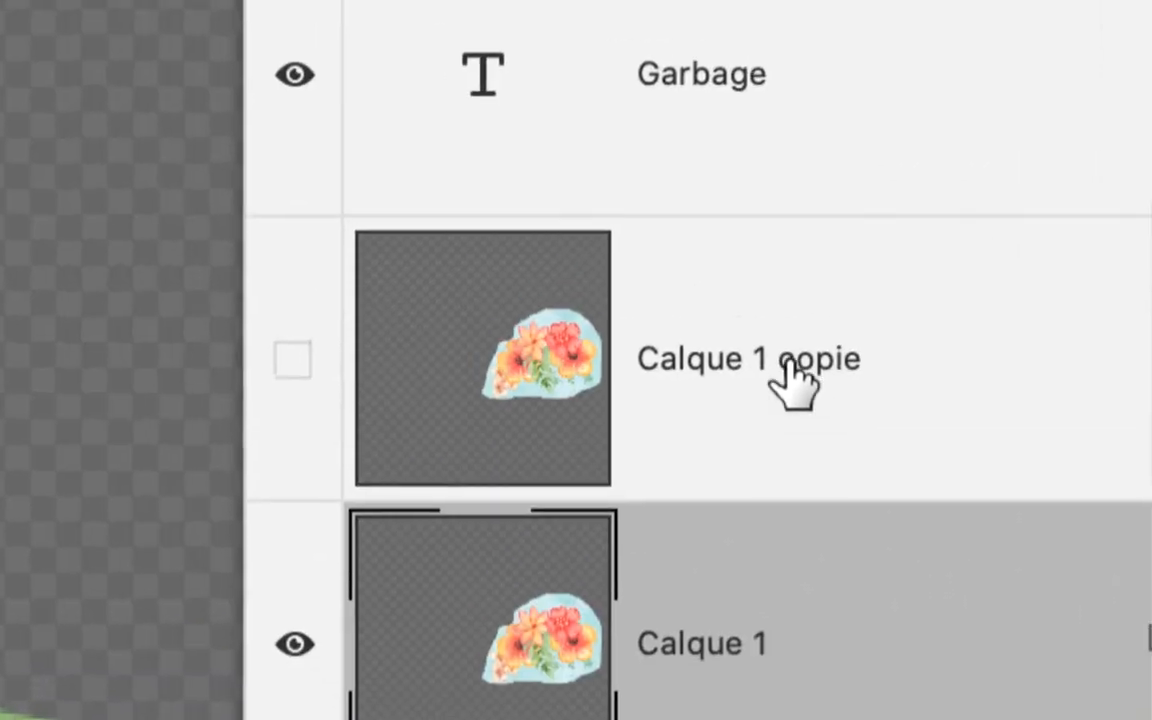
pyautogui.click(795, 385)
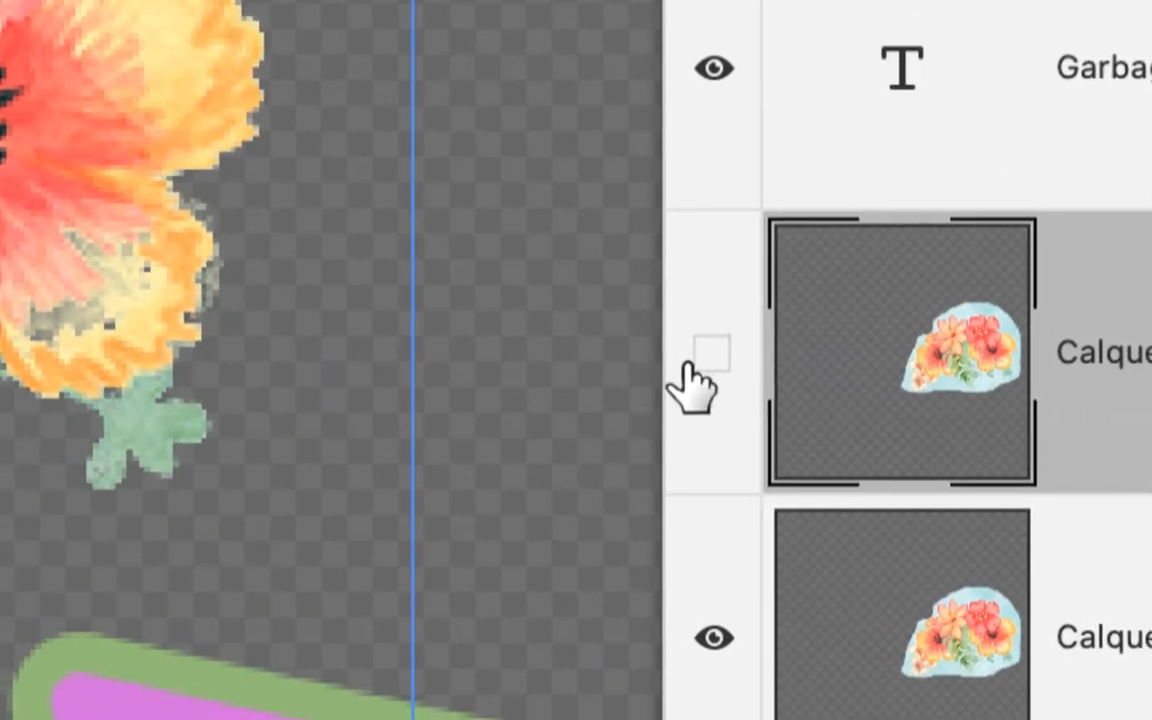
pyautogui.click(497, 341)
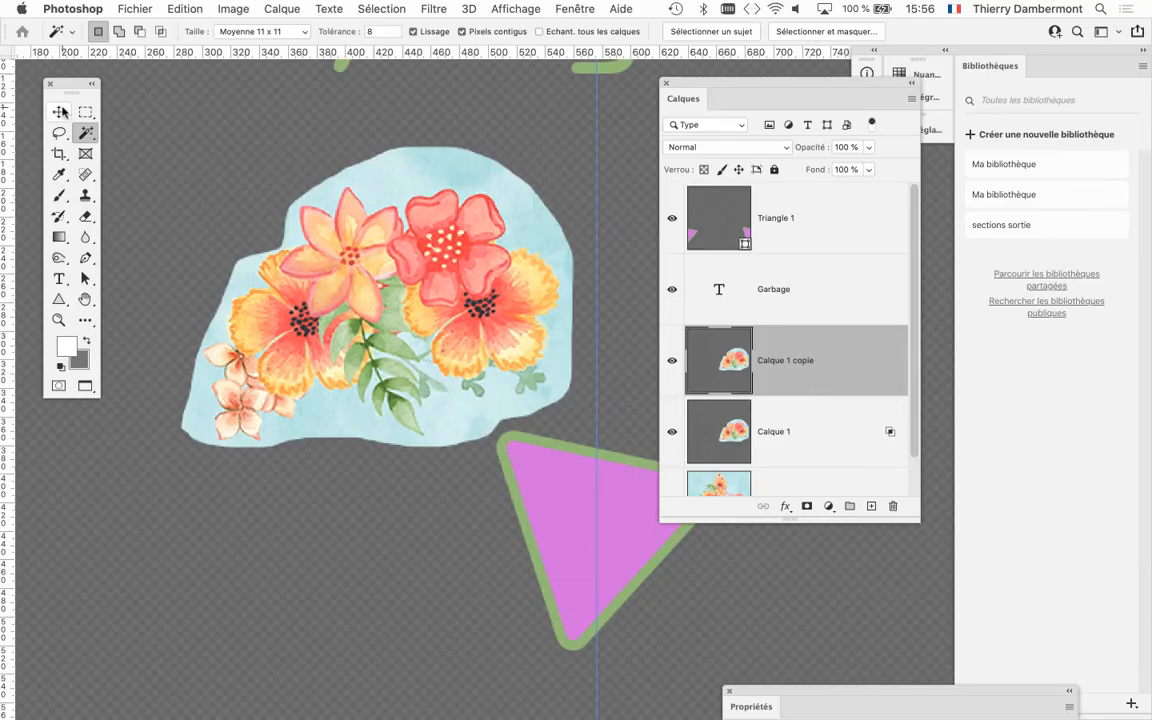
# Enlarge the layer stack and add a black layer mask to Calque 1 copie that hides all its content.
pyautogui.click(60, 112)
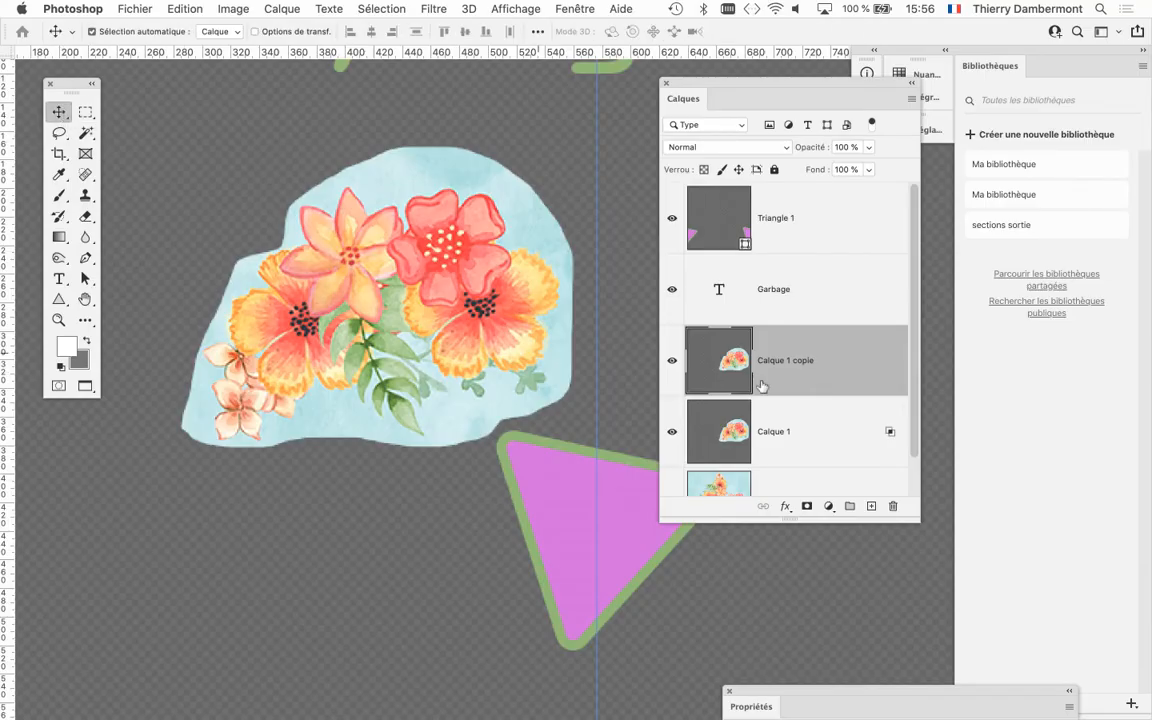
pyautogui.scroll(4, 340, 252)
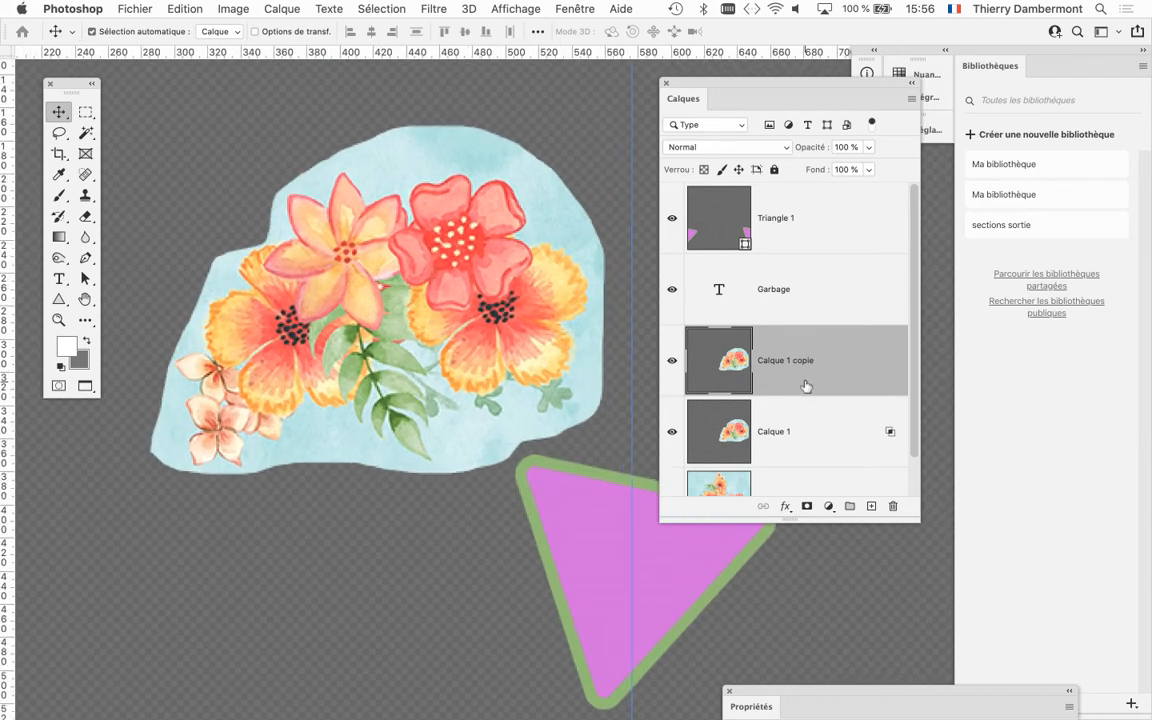
pyautogui.moveTo(914, 518); pyautogui.dragTo(909, 580)
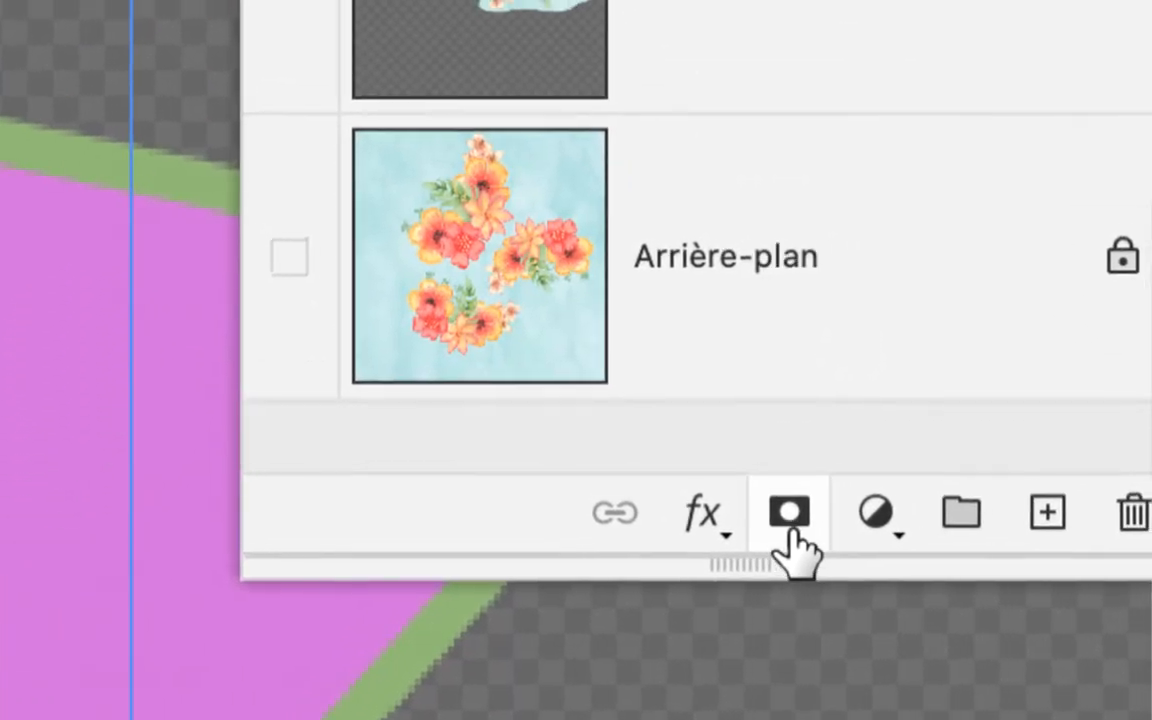
pyautogui.keyDown('alt'); pyautogui.click(790, 530); pyautogui.keyUp('alt')
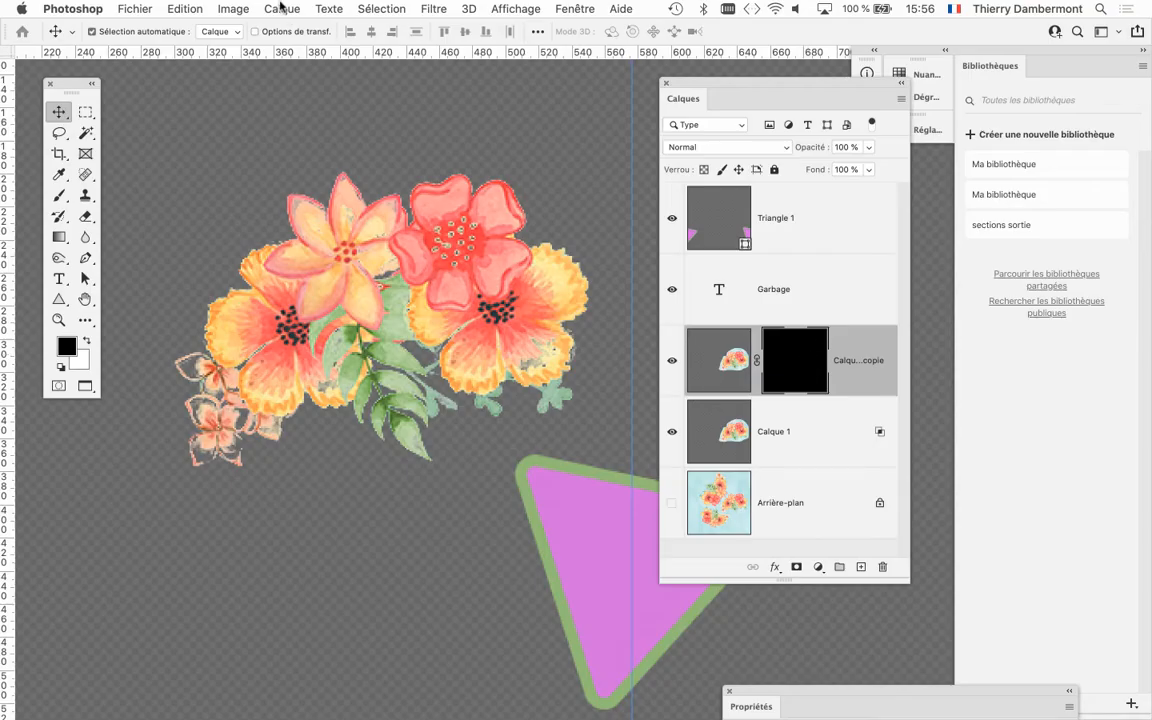
# Look up the Masque de fusion commands for Calque 1 copie without applying any of them.
pyautogui.click(281, 8)
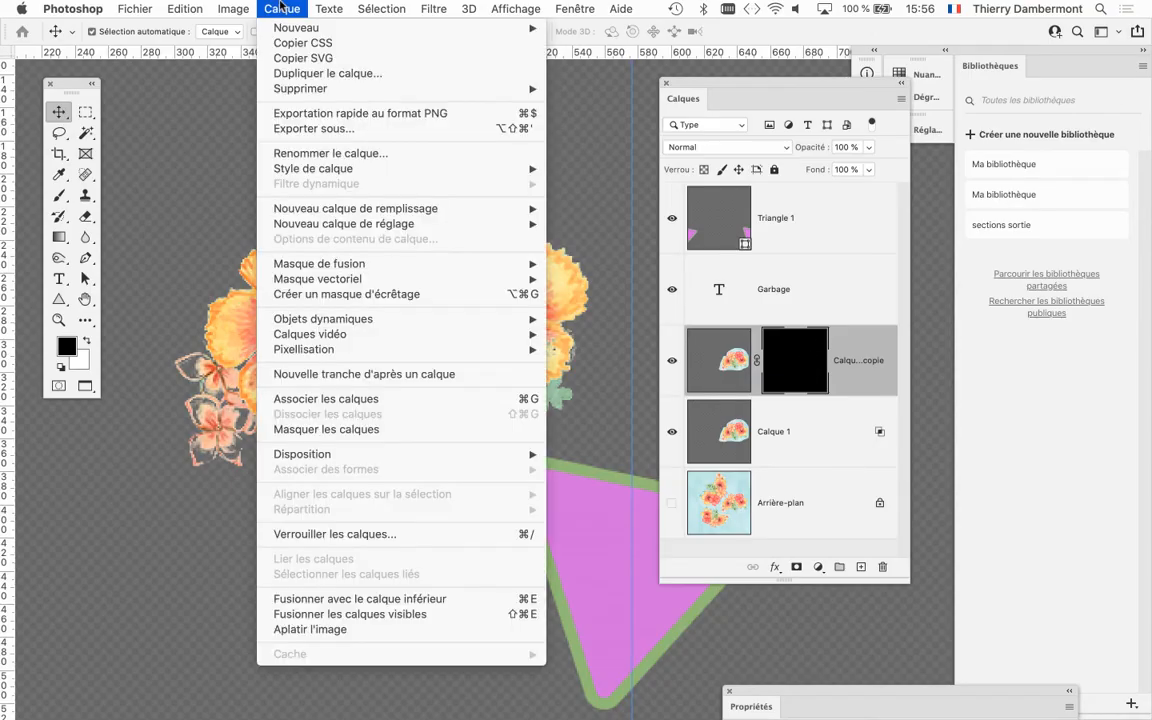
pyautogui.moveTo(326, 266)
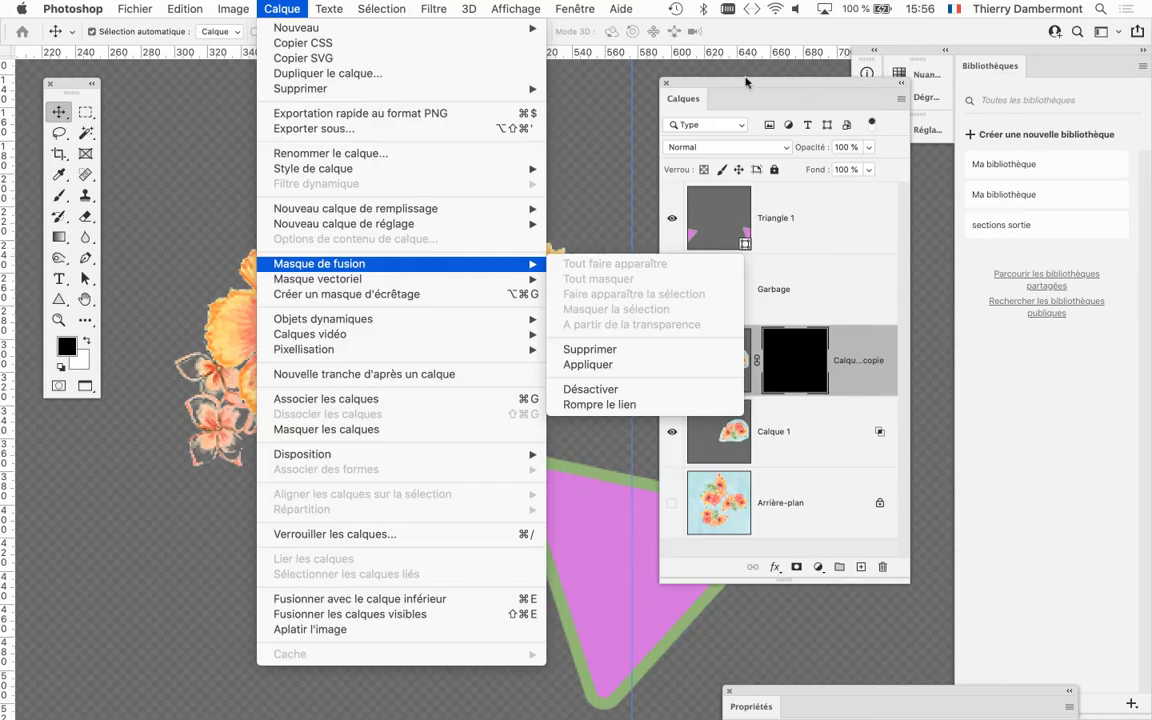
pyautogui.click(748, 85)
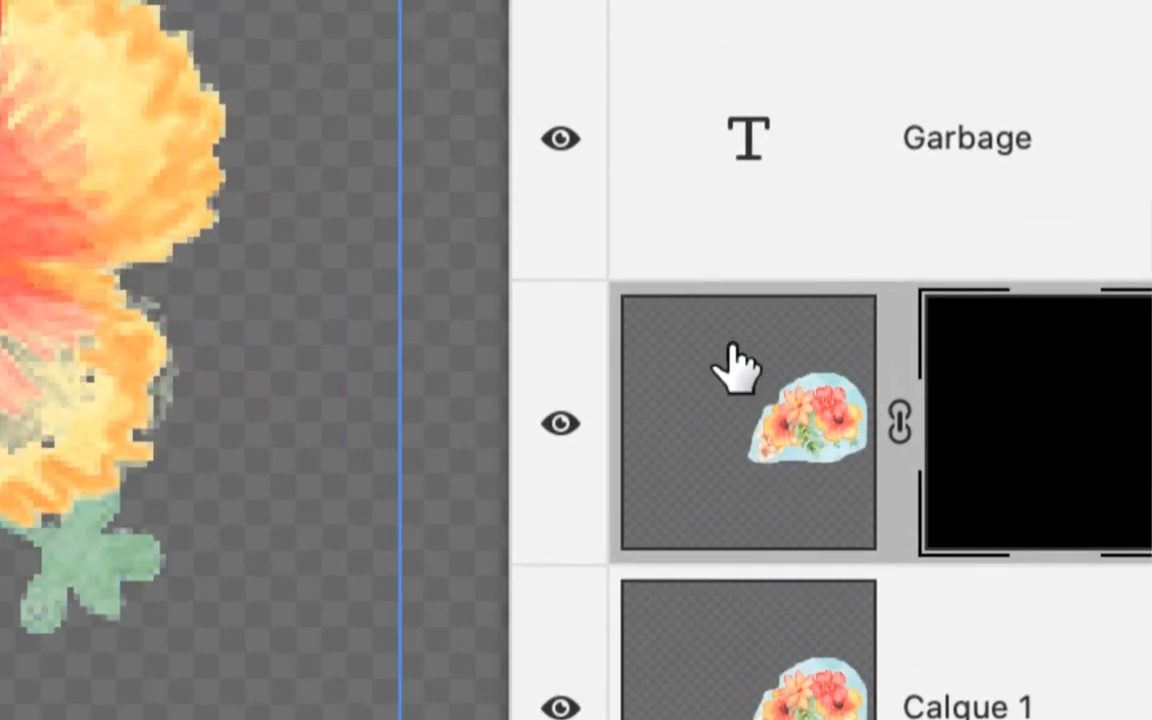
# Target the black mask of Calque 1 copie and ready the Brush tool with white as the foreground colour.
pyautogui.click(510, 250)
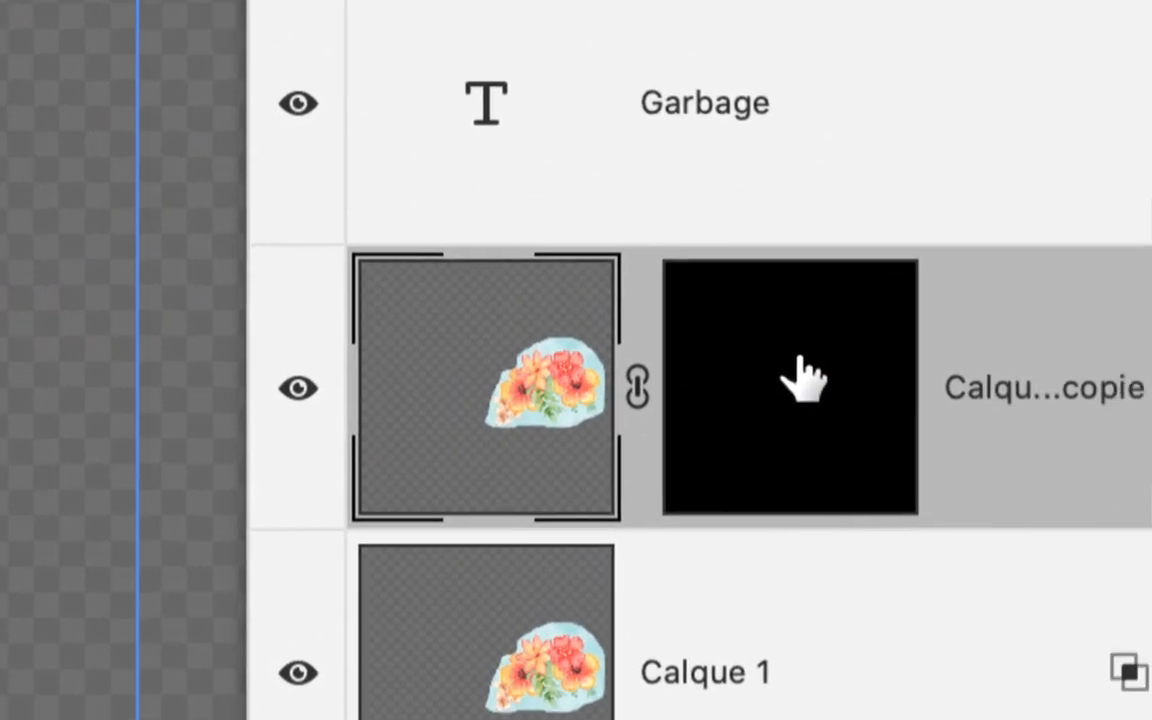
pyautogui.click(805, 378)
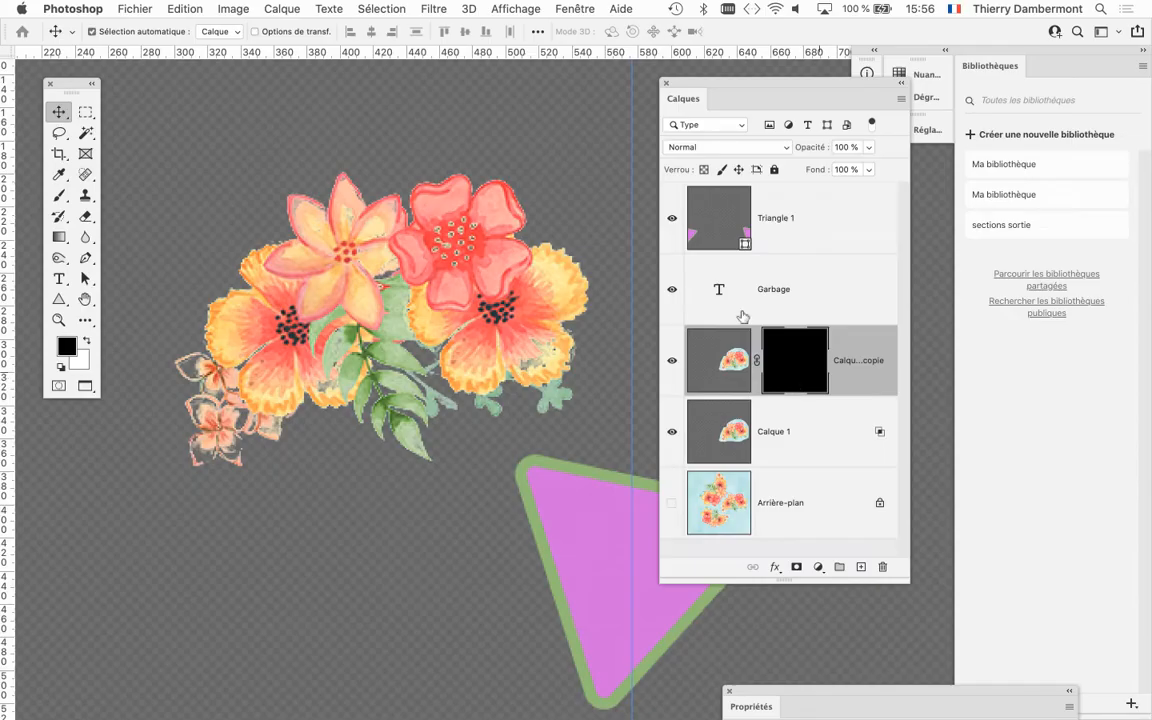
pyautogui.click(57, 203)
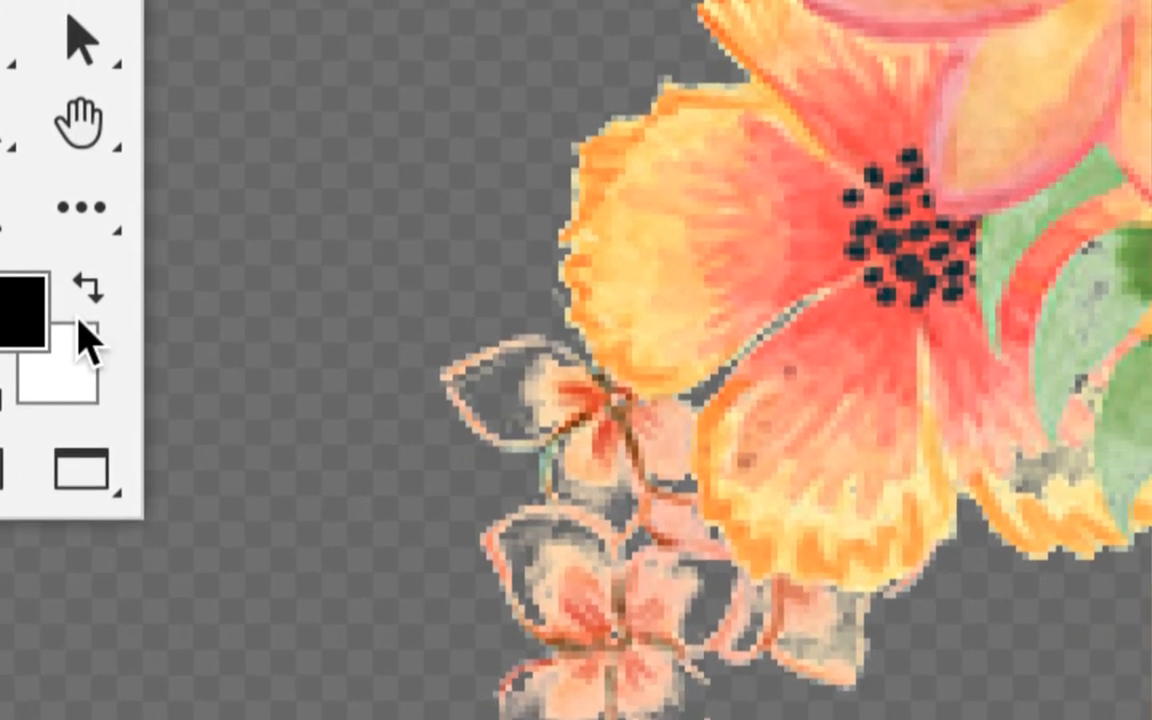
pyautogui.press('x')
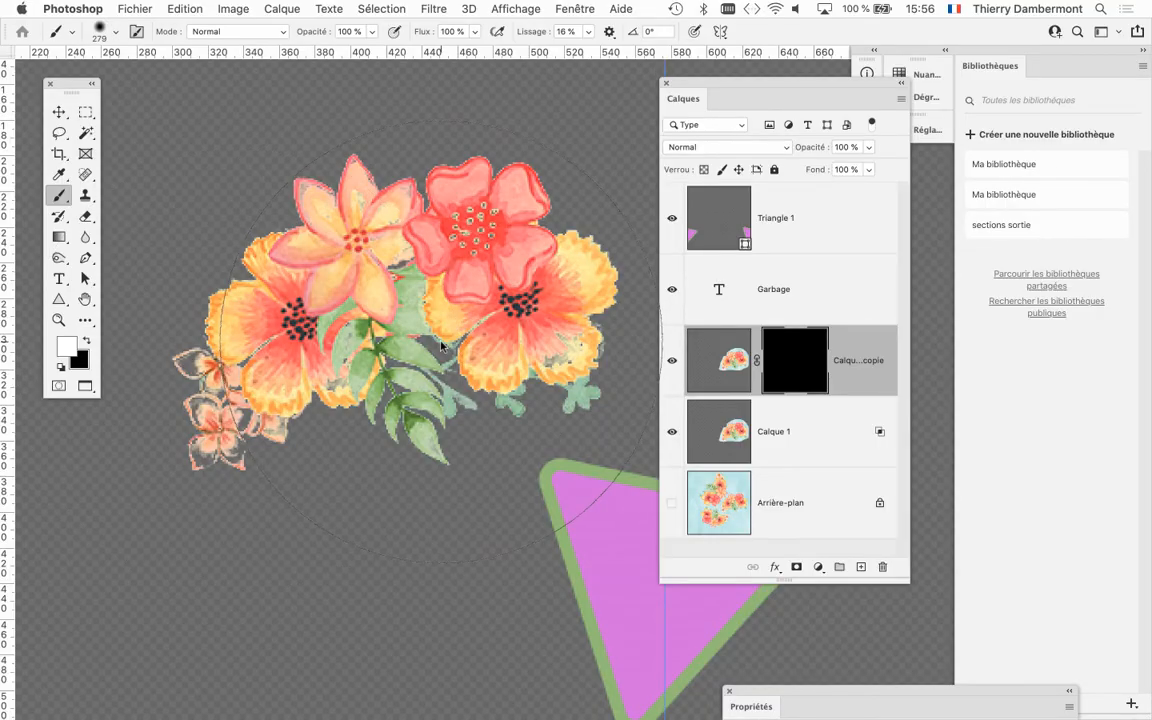
pyautogui.moveTo(441, 342); pyautogui.dragTo(242, 344)
pyautogui.moveTo(416, 322)
pyautogui.mouseDown()
pyautogui.moveTo(275, 332)
pyautogui.moveTo(345, 327)
pyautogui.moveTo(270, 365)
pyautogui.mouseUp()
pyautogui.scroll(3, 278, 347)
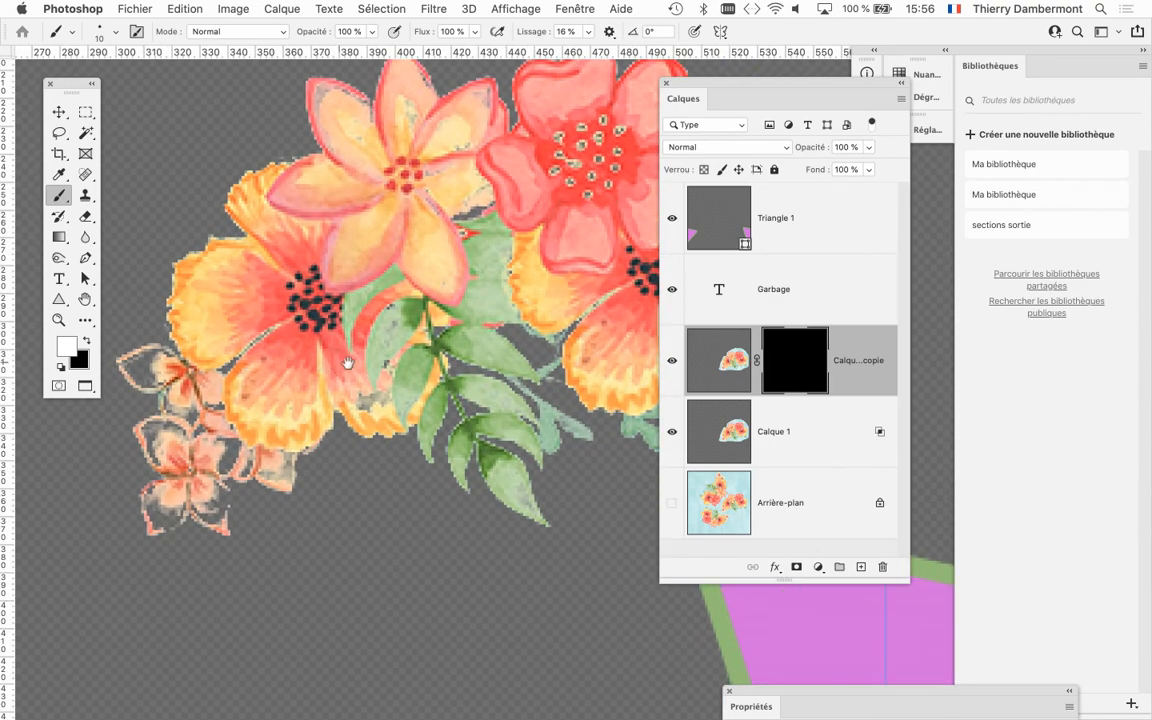
# Reveal the lowest small peach flower and its neighbouring bud by painting white on the Calque 1 copie mask with a 5 px brush.
pyautogui.moveTo(348, 363); pyautogui.dragTo(454, 282)
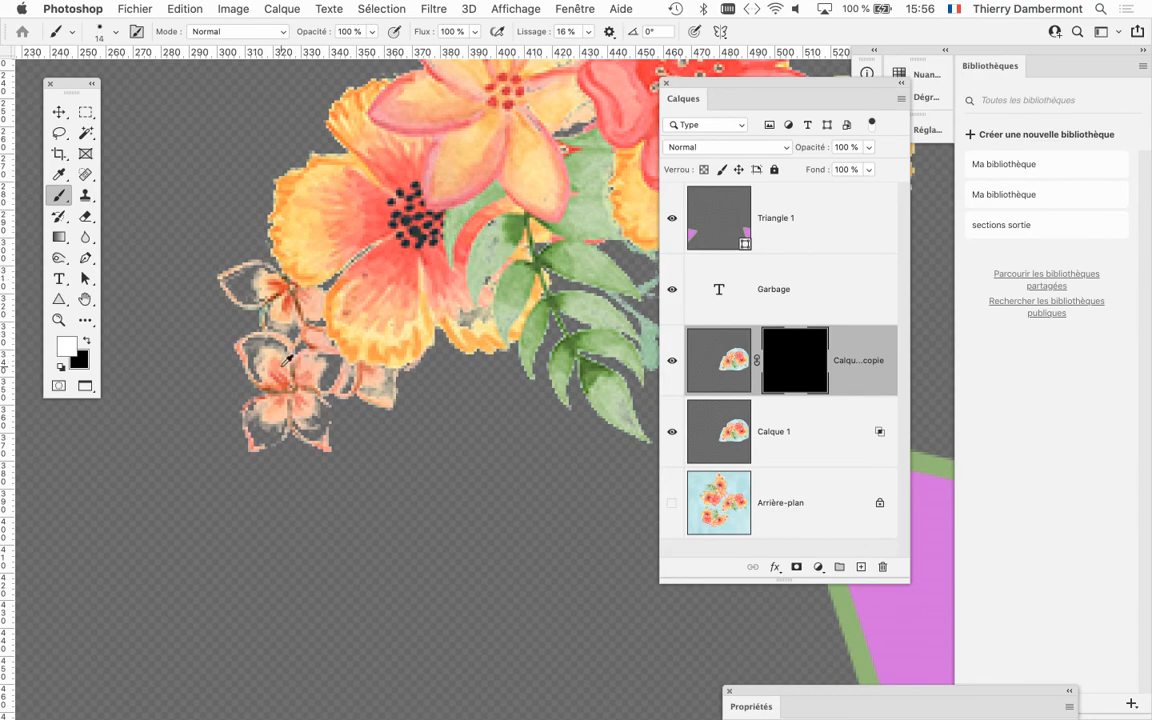
pyautogui.scroll(4, 287, 358)
pyautogui.moveTo(276, 364)
pyautogui.keyDown('ctrl'); pyautogui.keyDown('alt'); pyautogui.mouseDown()
pyautogui.moveTo(240, 338)
pyautogui.moveTo(240, 365)
pyautogui.moveTo(262, 373)
pyautogui.moveTo(220, 368)
pyautogui.moveTo(261, 364)
pyautogui.moveTo(253, 396)
pyautogui.moveTo(212, 321)
pyautogui.moveTo(225, 304)
pyautogui.moveTo(256, 301)
pyautogui.moveTo(298, 322)
pyautogui.moveTo(246, 308)
pyautogui.moveTo(290, 342)
pyautogui.moveTo(295, 326)
pyautogui.moveTo(360, 370)
pyautogui.moveTo(373, 341)
pyautogui.moveTo(353, 335)
pyautogui.moveTo(375, 334)
pyautogui.moveTo(425, 379)
pyautogui.moveTo(428, 351)
pyautogui.moveTo(399, 407)
pyautogui.moveTo(437, 390)
pyautogui.moveTo(457, 344)
pyautogui.moveTo(427, 428)
pyautogui.moveTo(366, 443)
pyautogui.moveTo(378, 475)
pyautogui.moveTo(397, 465)
pyautogui.moveTo(417, 500)
pyautogui.moveTo(415, 561)
pyautogui.moveTo(357, 527)
pyautogui.moveTo(412, 526)
pyautogui.moveTo(301, 525)
pyautogui.moveTo(291, 554)
pyautogui.moveTo(238, 580)
pyautogui.moveTo(228, 520)
pyautogui.moveTo(237, 478)
pyautogui.moveTo(225, 528)
pyautogui.moveTo(276, 493)
pyautogui.moveTo(256, 481)
pyautogui.moveTo(389, 481)
pyautogui.mouseUp(); pyautogui.keyUp('alt'); pyautogui.keyUp('ctrl')
pyautogui.press('super+z')
pyautogui.scroll(3, 251, 365)
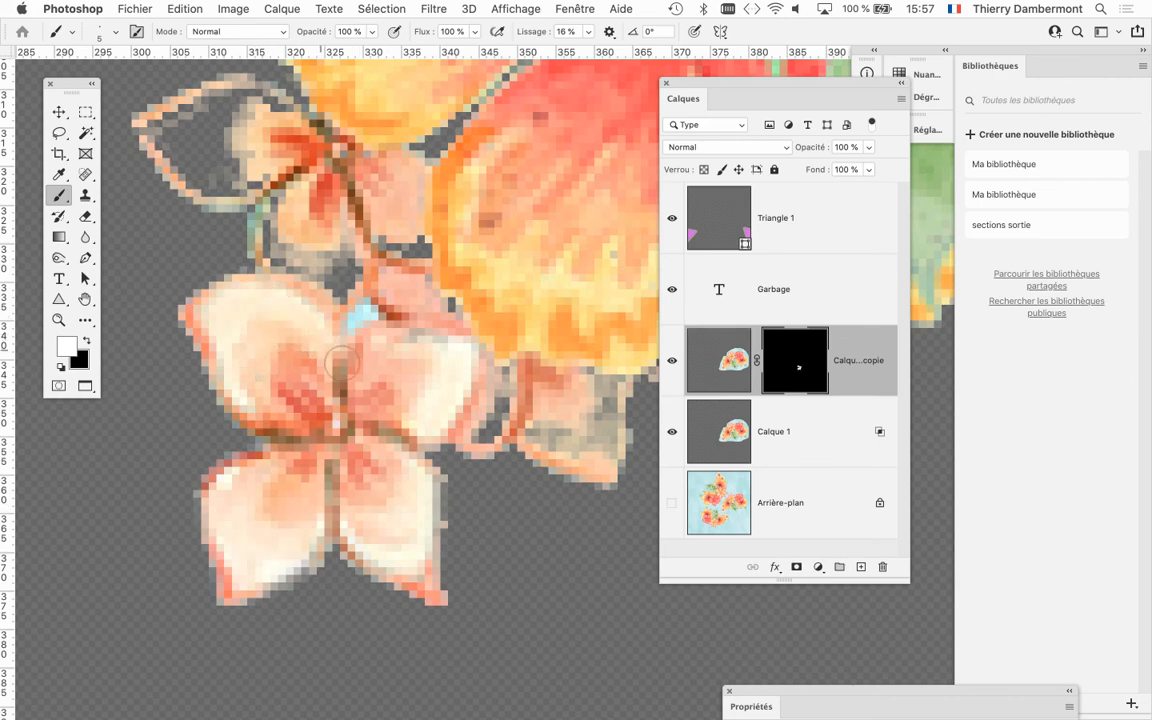
pyautogui.moveTo(460, 401); pyautogui.dragTo(275, 419)
pyautogui.moveTo(408, 399)
pyautogui.mouseDown()
pyautogui.moveTo(417, 443)
pyautogui.moveTo(382, 454)
pyautogui.mouseUp()
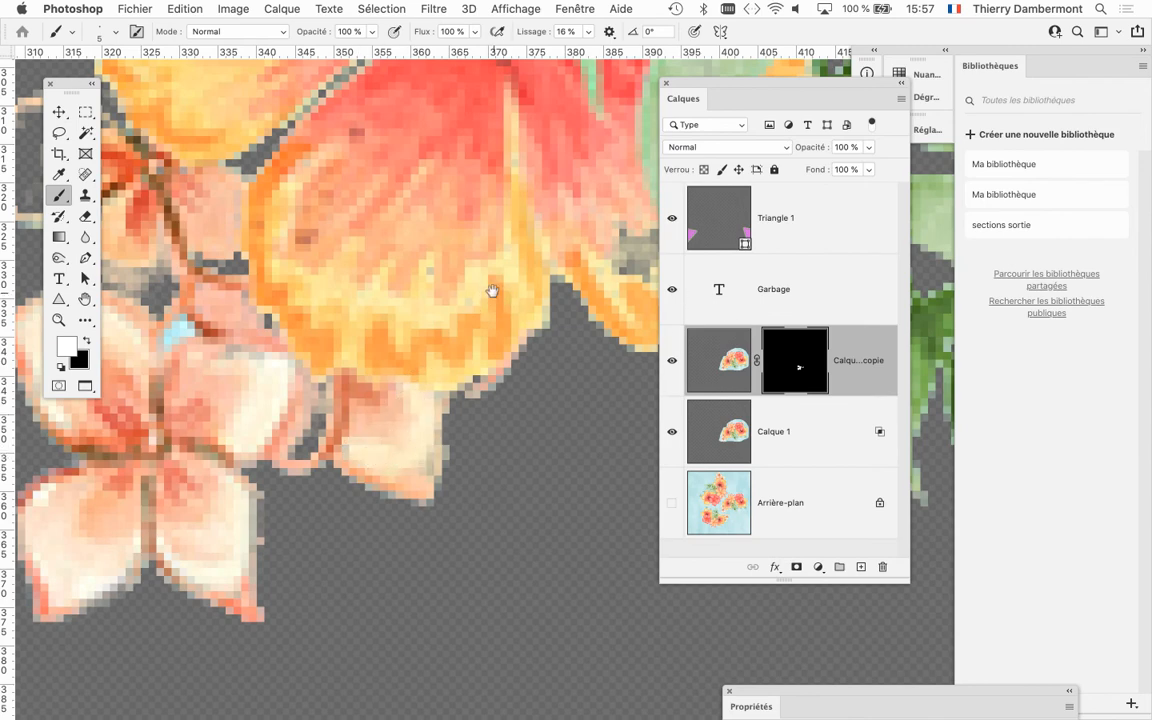
# Paint the mask white over the upper small peach flower to restore its large pale petal and lower petal.
pyautogui.moveTo(492, 290); pyautogui.dragTo(565, 438)
pyautogui.moveTo(170, 298)
pyautogui.mouseDown()
pyautogui.moveTo(368, 280)
pyautogui.moveTo(220, 250)
pyautogui.moveTo(240, 300)
pyautogui.moveTo(265, 288)
pyautogui.moveTo(349, 298)
pyautogui.mouseUp()
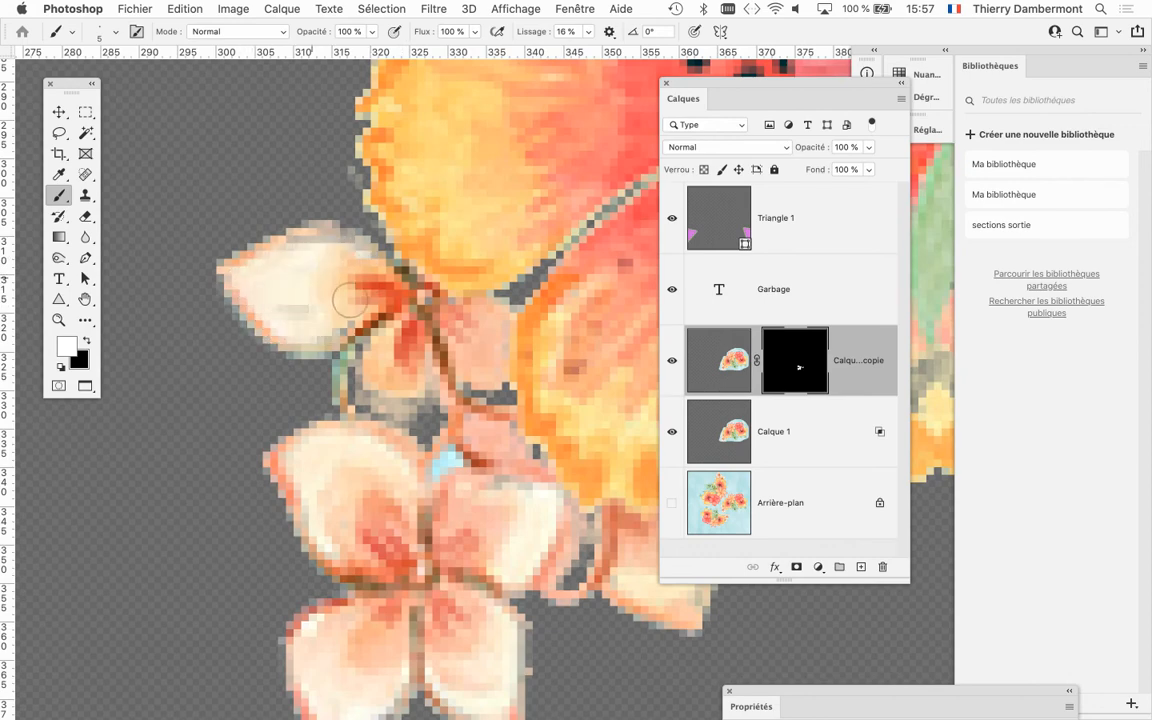
pyautogui.moveTo(377, 391)
pyautogui.mouseDown()
pyautogui.moveTo(330, 345)
pyautogui.moveTo(420, 360)
pyautogui.moveTo(380, 330)
pyautogui.moveTo(400, 310)
pyautogui.mouseUp()
pyautogui.moveTo(411, 386); pyautogui.dragTo(385, 413)
pyautogui.scroll(-4, 470, 368)
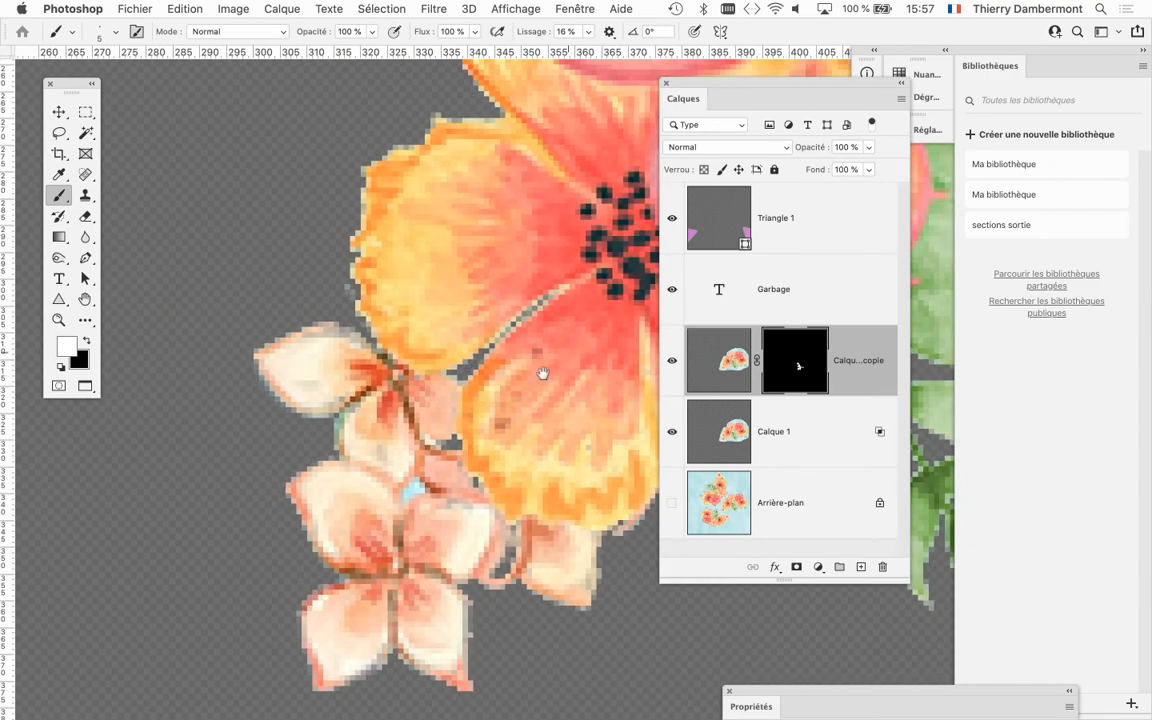
# Restore the missing yellow petal area beside the hanging green leaves by painting white on the mask.
pyautogui.moveTo(543, 373); pyautogui.dragTo(370, 412)
pyautogui.scroll(-3, 370, 412)
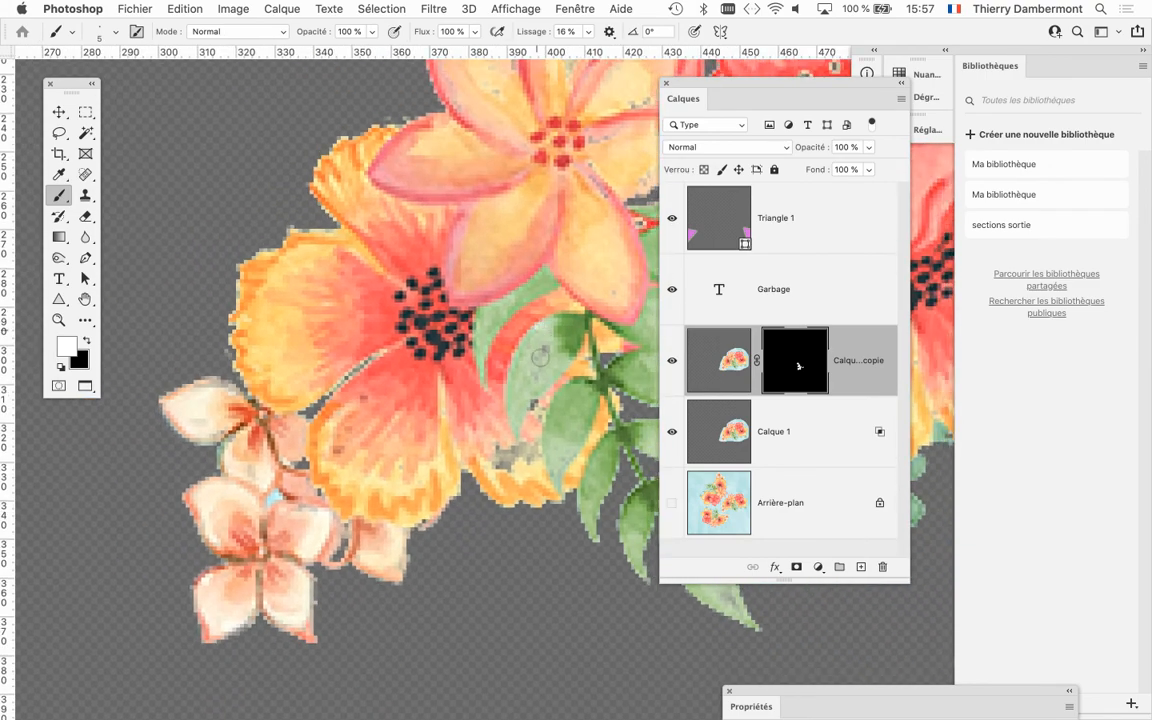
pyautogui.moveTo(529, 407); pyautogui.dragTo(538, 402)
pyautogui.moveTo(517, 378)
pyautogui.mouseDown()
pyautogui.moveTo(470, 346)
pyautogui.moveTo(338, 273)
pyautogui.mouseUp()
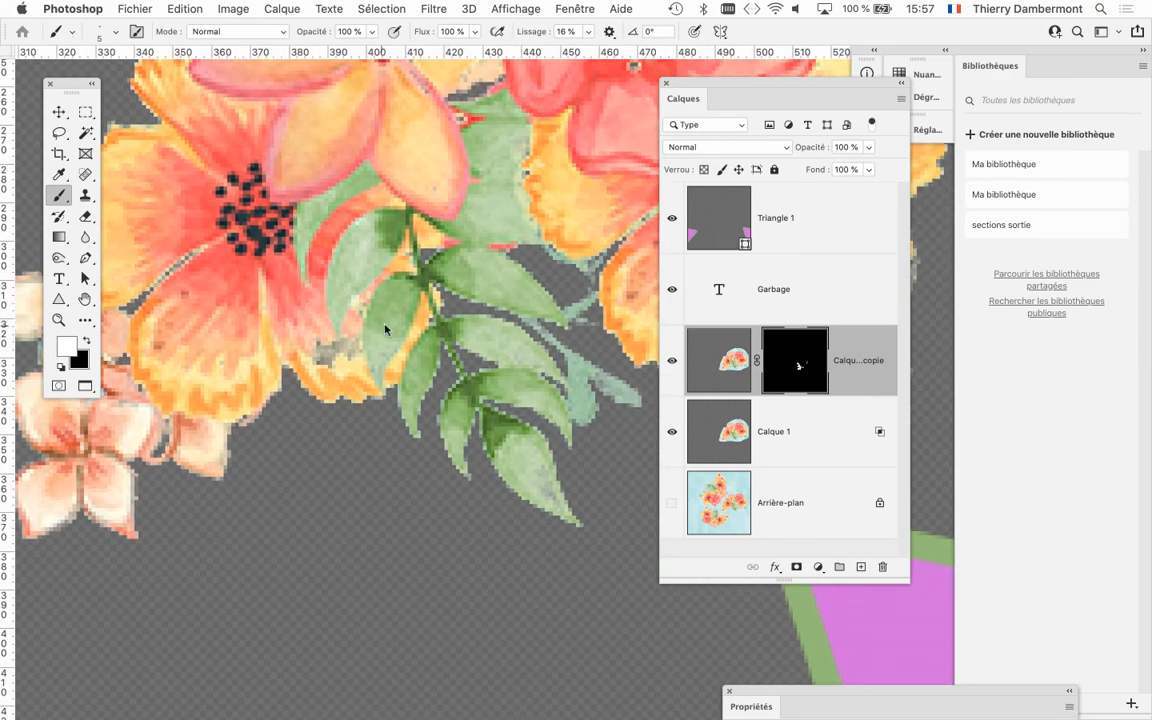
pyautogui.moveTo(381, 327)
pyautogui.mouseDown()
pyautogui.moveTo(393, 327)
pyautogui.moveTo(361, 268)
pyautogui.mouseUp()
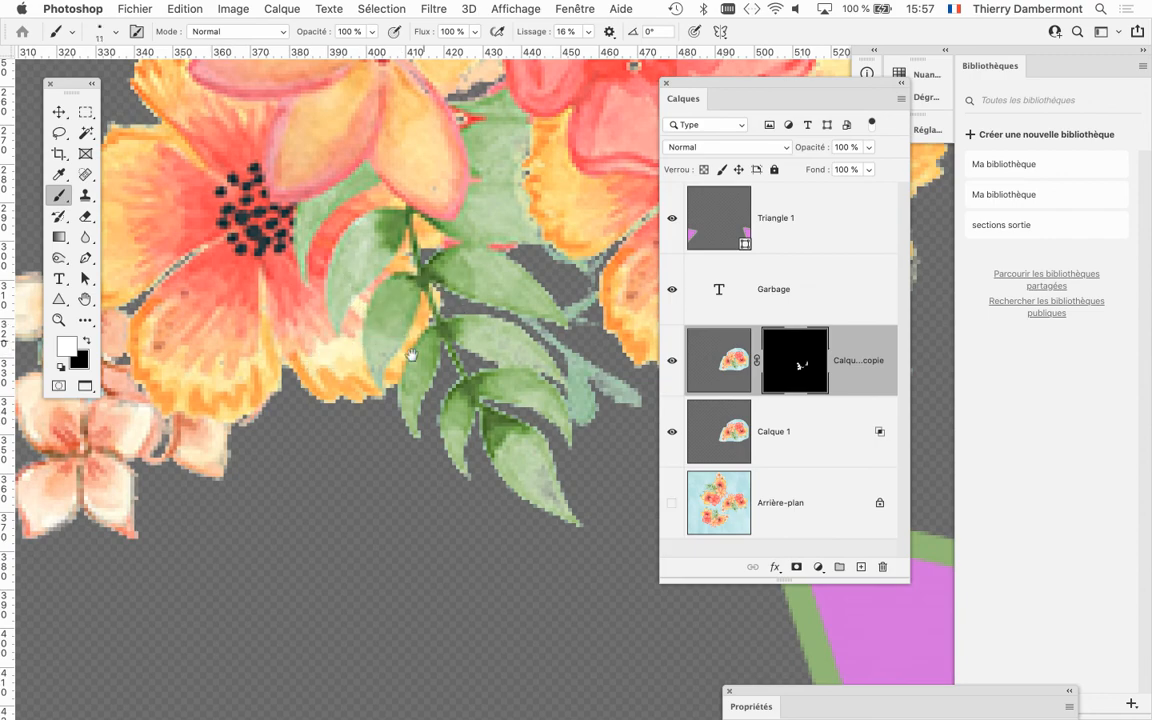
# Clear the grey spots from the star-shaped flower's left and top petals by painting the mask white with brushes narrowed from 11 to 4 px.
pyautogui.moveTo(411, 355); pyautogui.dragTo(257, 493)
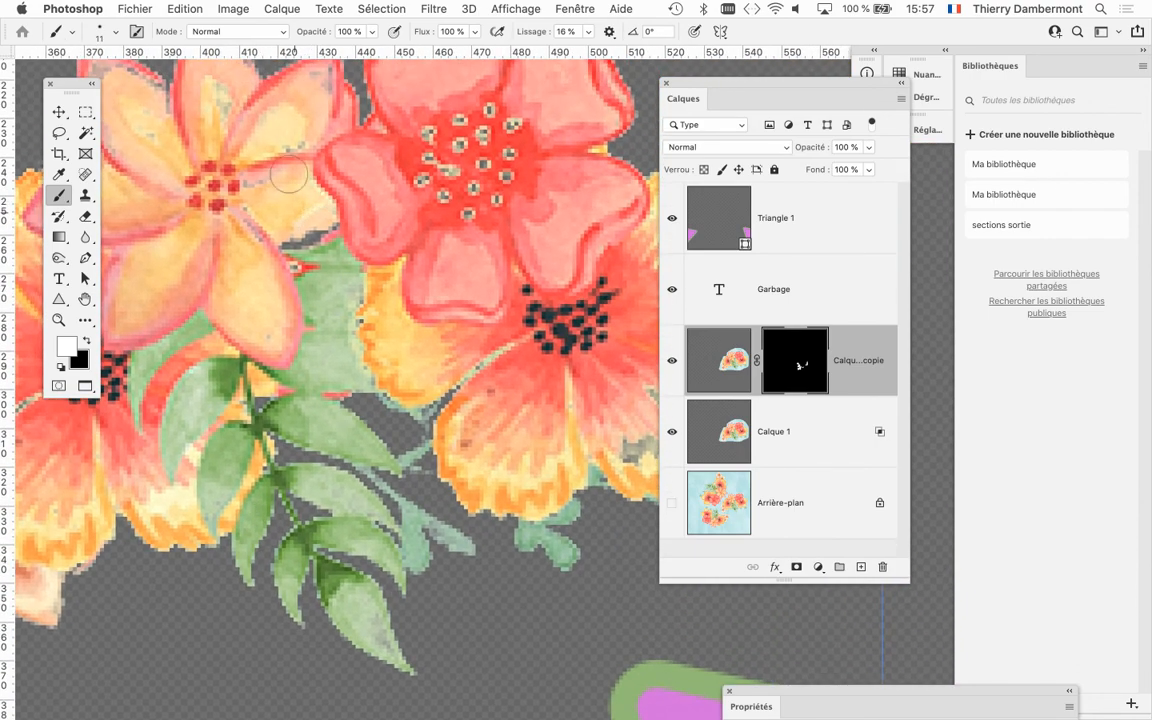
pyautogui.moveTo(217, 103); pyautogui.dragTo(394, 243)
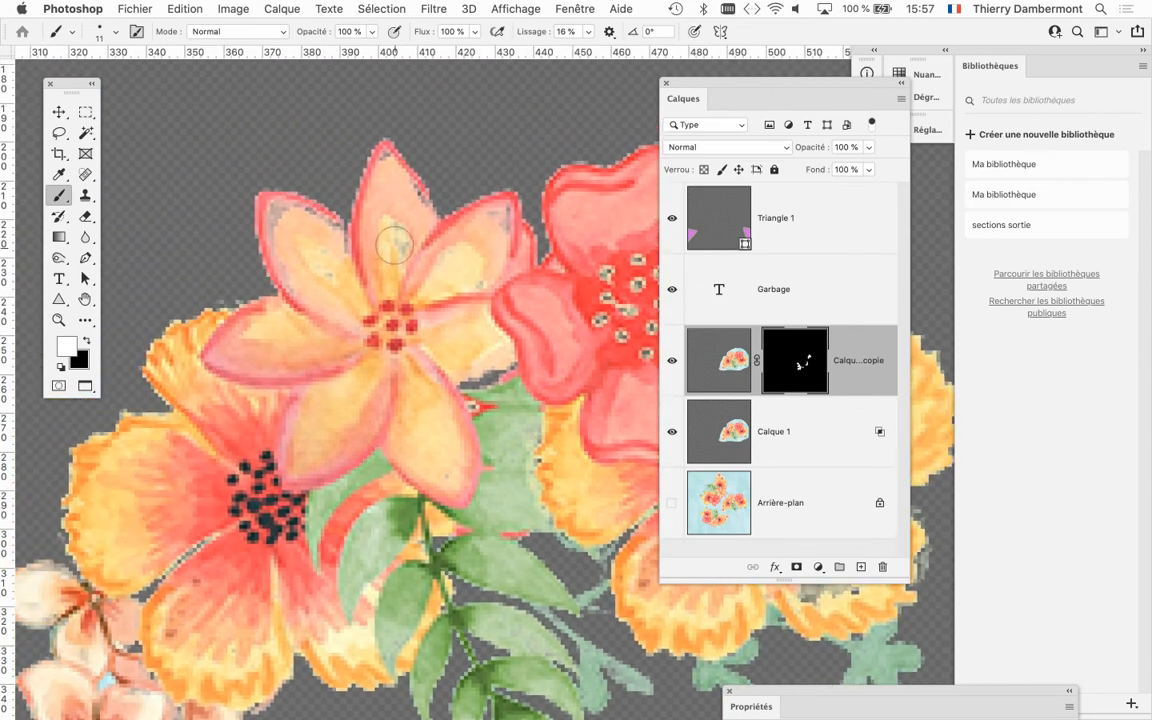
pyautogui.scroll(5, 283, 238)
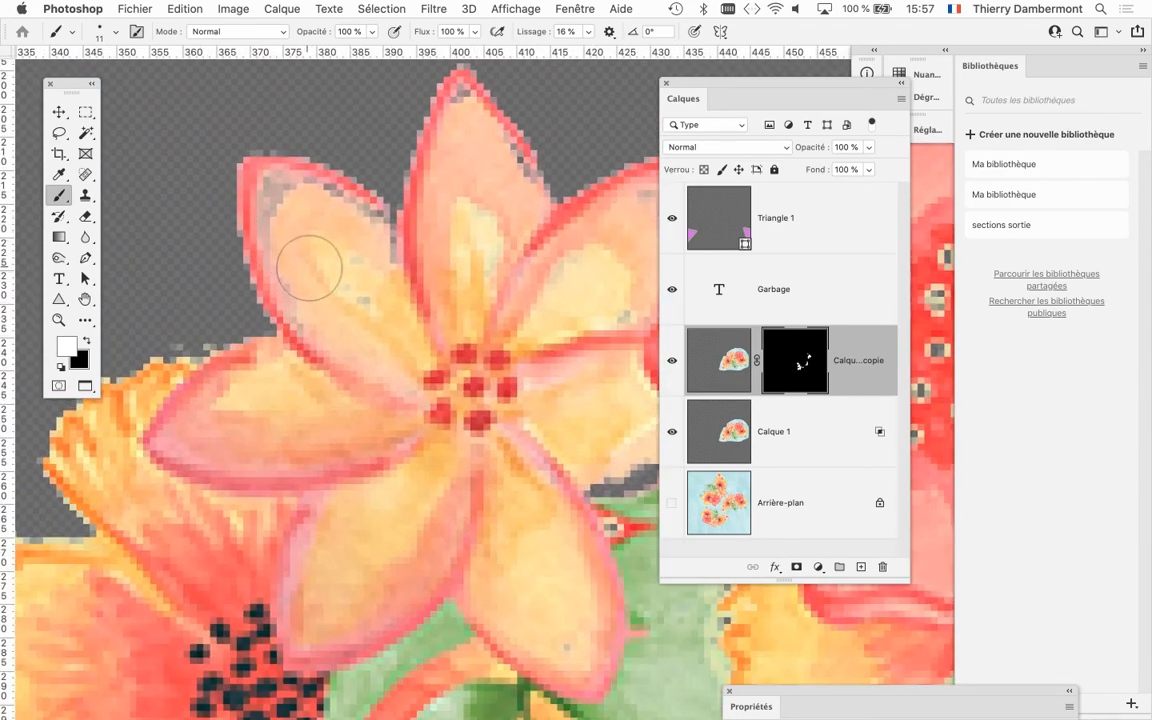
pyautogui.moveTo(309, 267); pyautogui.dragTo(288, 277)
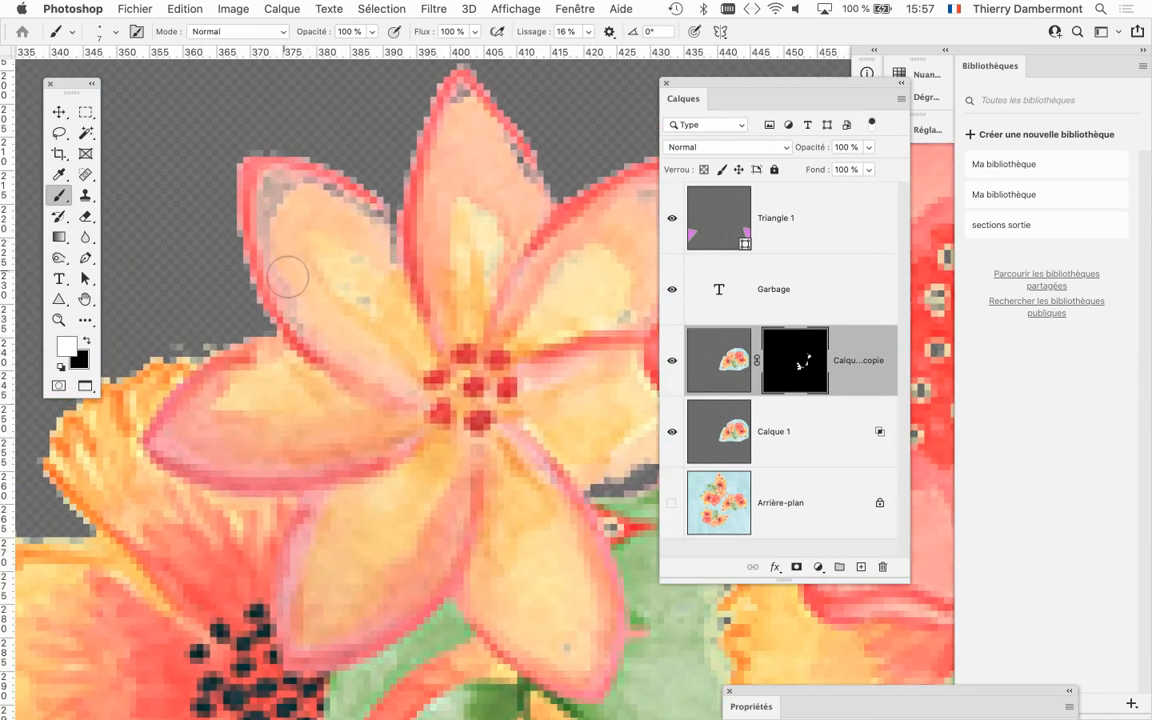
pyautogui.moveTo(280, 228); pyautogui.dragTo(276, 181)
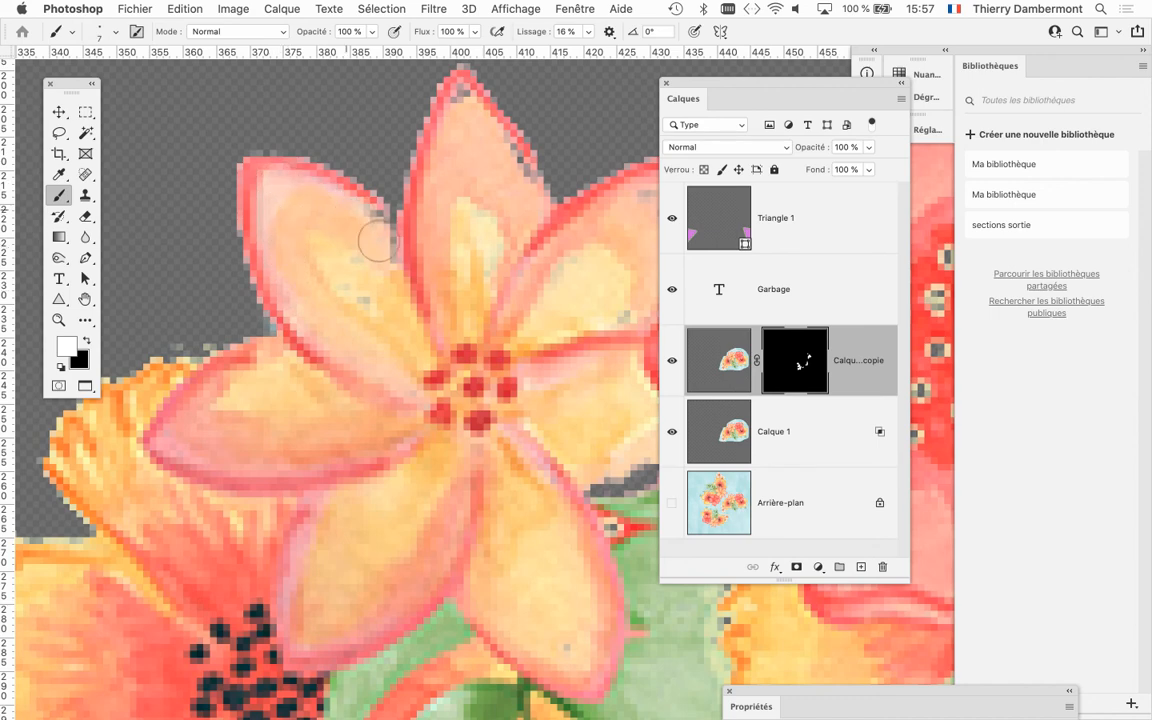
pyautogui.moveTo(378, 240)
pyautogui.mouseDown()
pyautogui.moveTo(386, 287)
pyautogui.moveTo(346, 249)
pyautogui.mouseUp()
pyautogui.moveTo(508, 189); pyautogui.dragTo(466, 221)
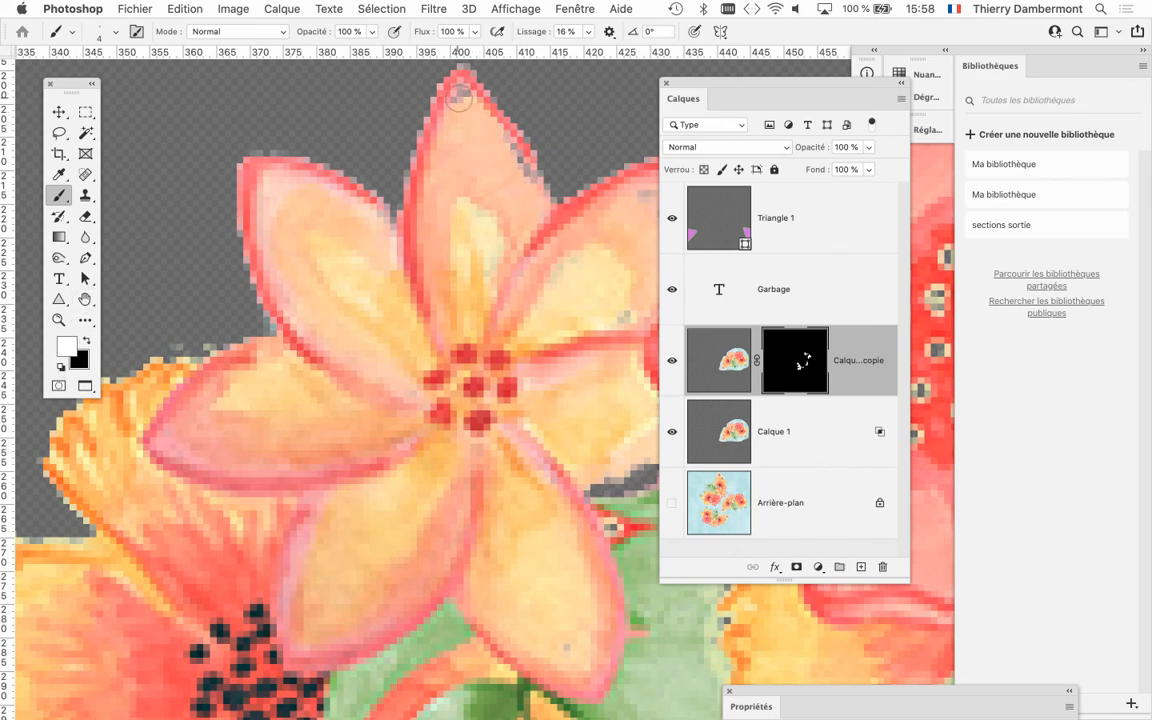
# Restore the grey patches in the star-shaped flower's upper-right petal by painting white on the mask.
pyautogui.moveTo(511, 283); pyautogui.dragTo(257, 253)
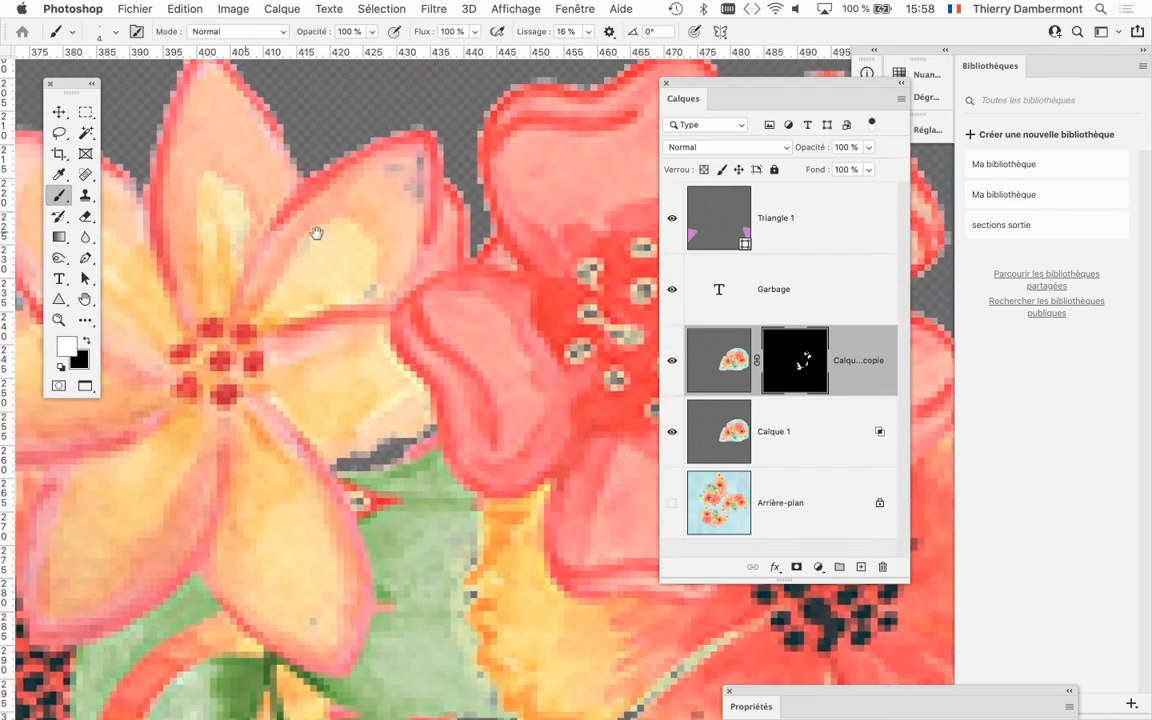
pyautogui.scroll(-5, 408, 325)
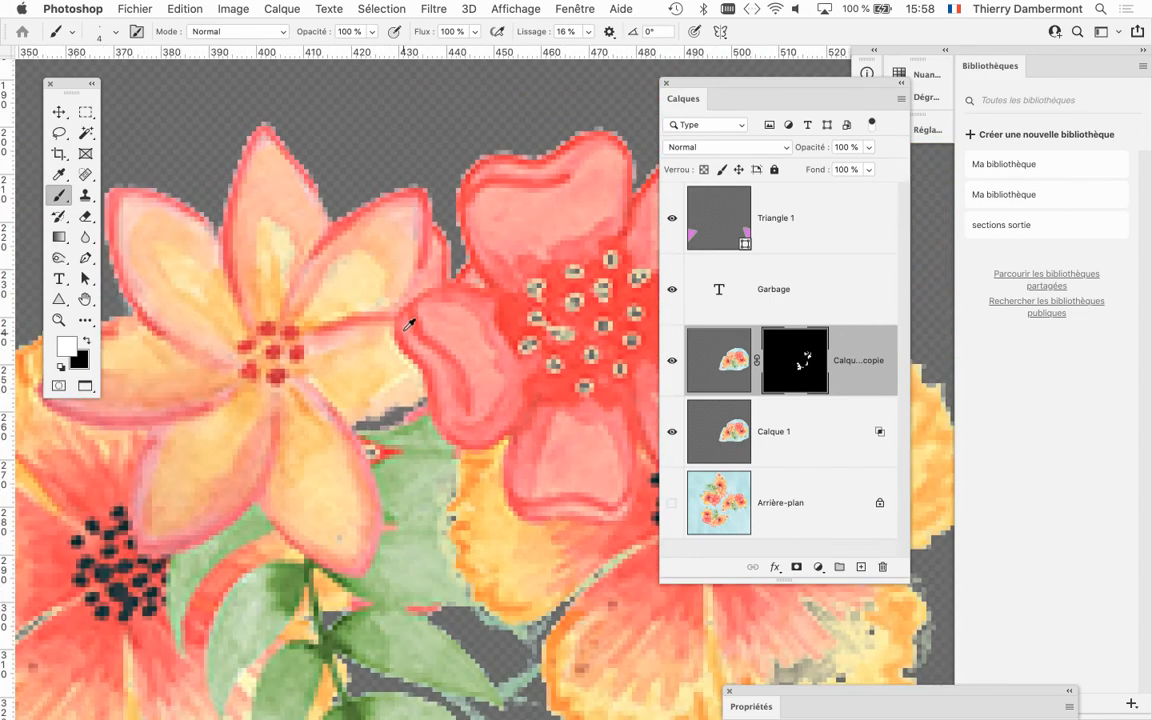
pyautogui.moveTo(391, 269); pyautogui.dragTo(326, 130)
pyautogui.moveTo(416, 373); pyautogui.dragTo(423, 373)
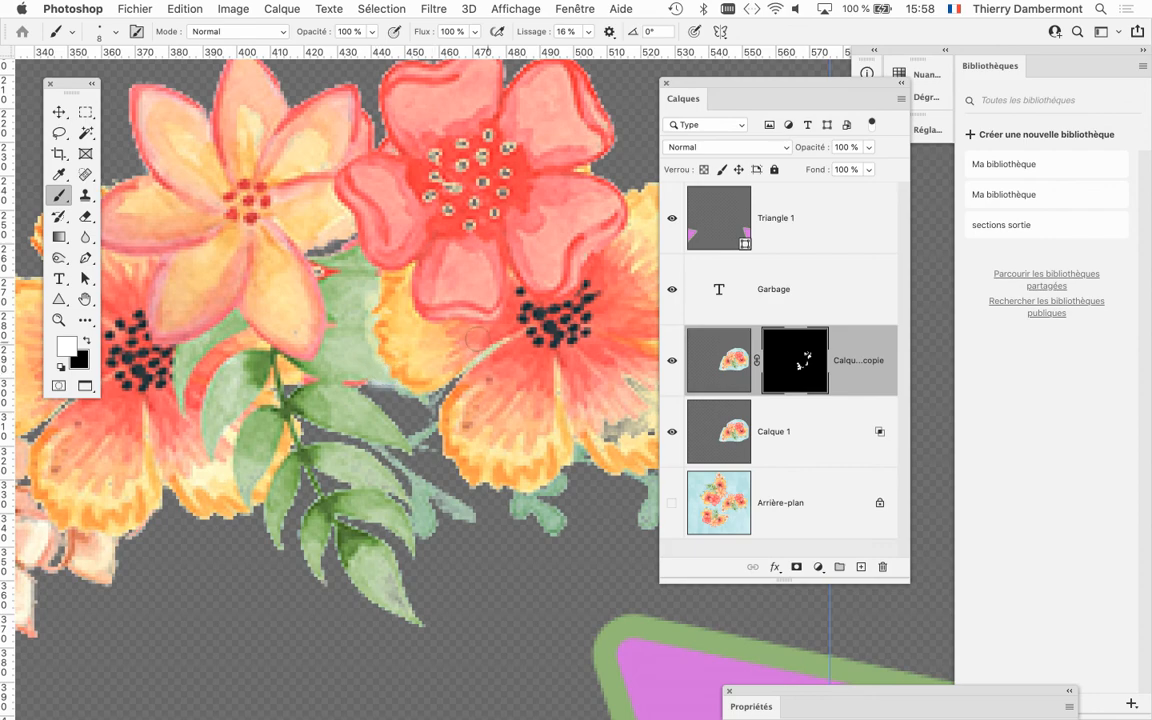
# Restore the lower-right petal of the bouquet's rightmost yellow-orange flower by painting white on the mask with an 8 px brush.
pyautogui.hscroll(8, 476, 337)
pyautogui.scroll(-5, 476, 337)
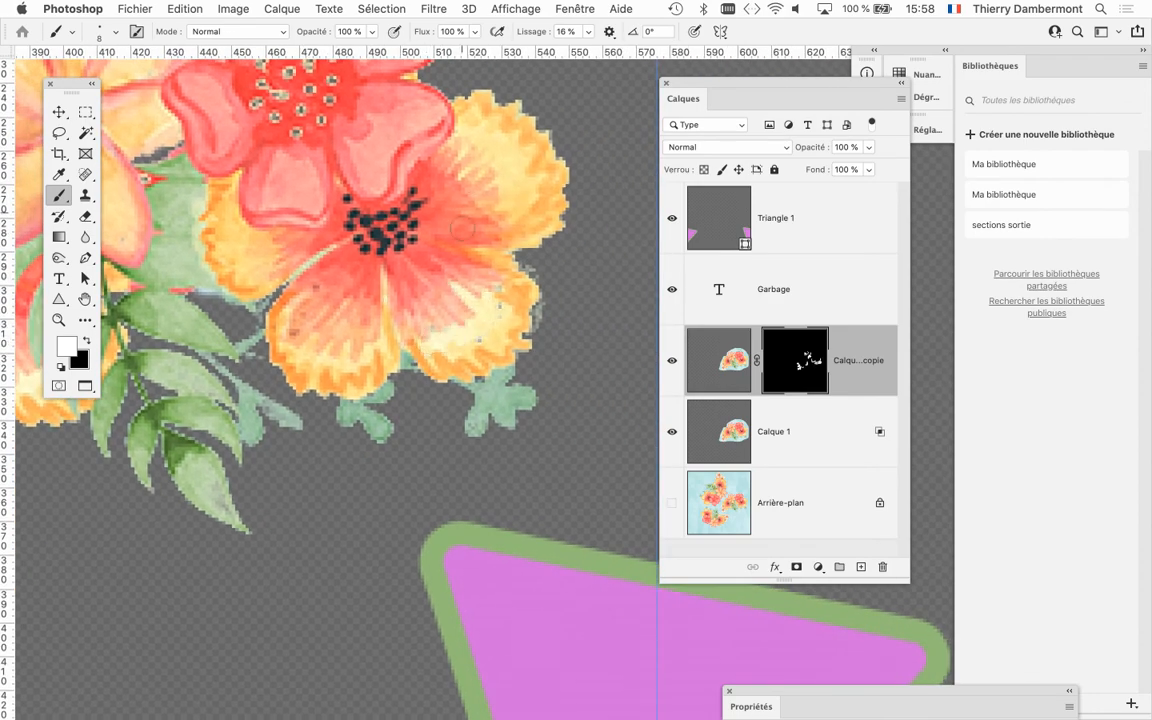
pyautogui.scroll(-1, 469, 287)
pyautogui.scroll(-1, 519, 296)
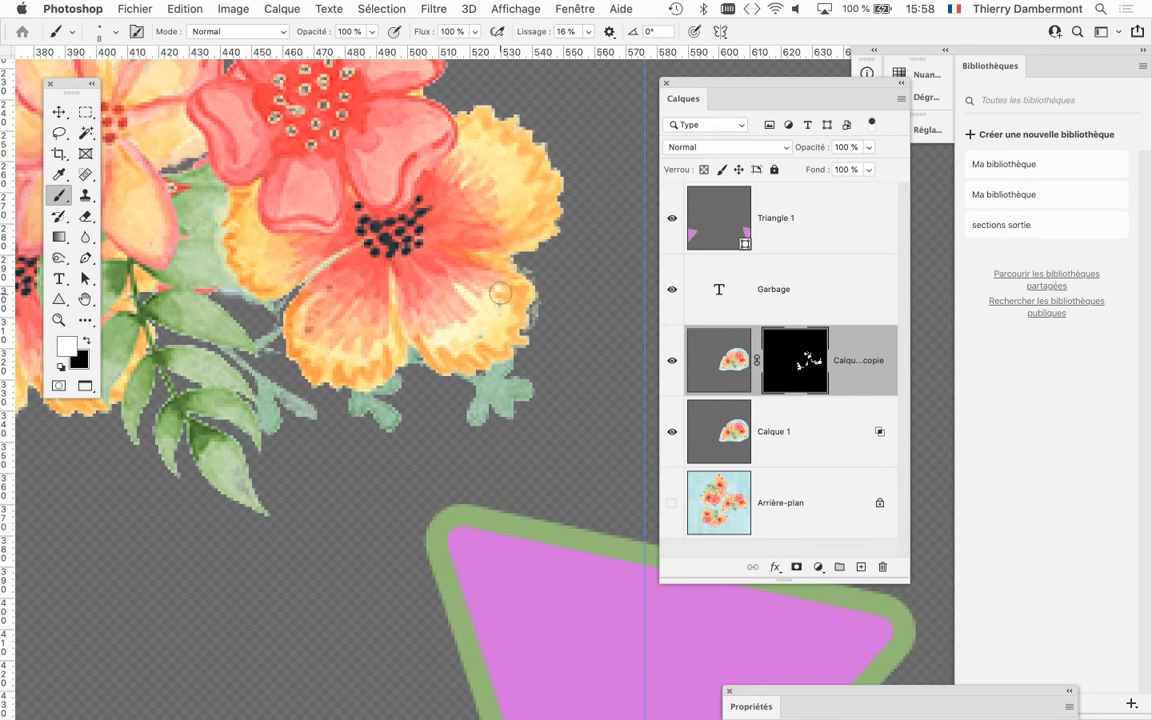
pyautogui.scroll(2, 508, 291)
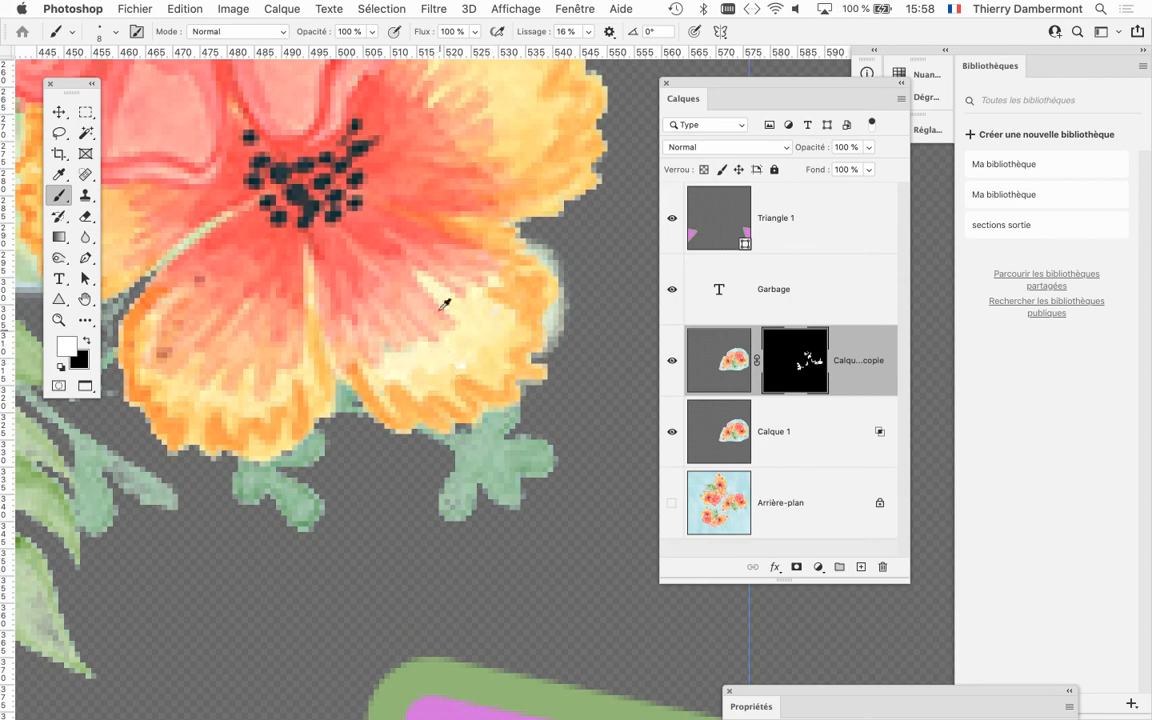
pyautogui.scroll(-4, 440, 295)
pyautogui.scroll(2, 400, 290)
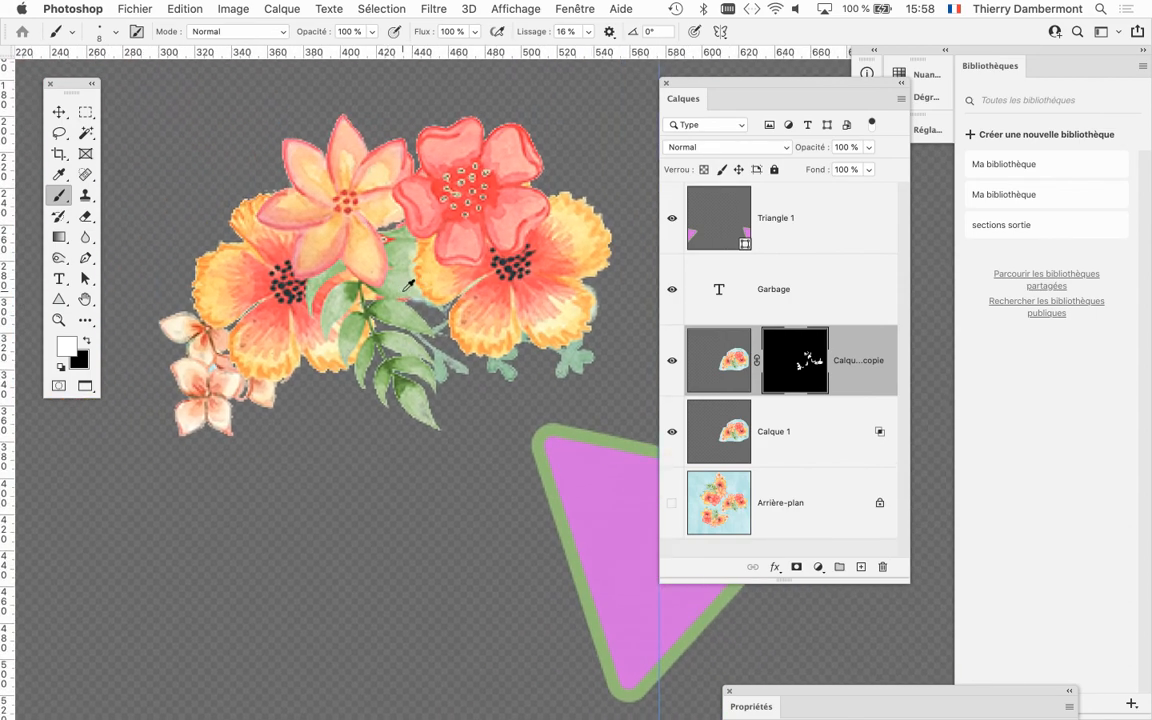
# Save the document as floral-wallpaper-watercolor-07.psd in Photoshop format in the motif-fleurs-faire-au-raccord folder, keeping the layers.
pyautogui.click(135, 9)
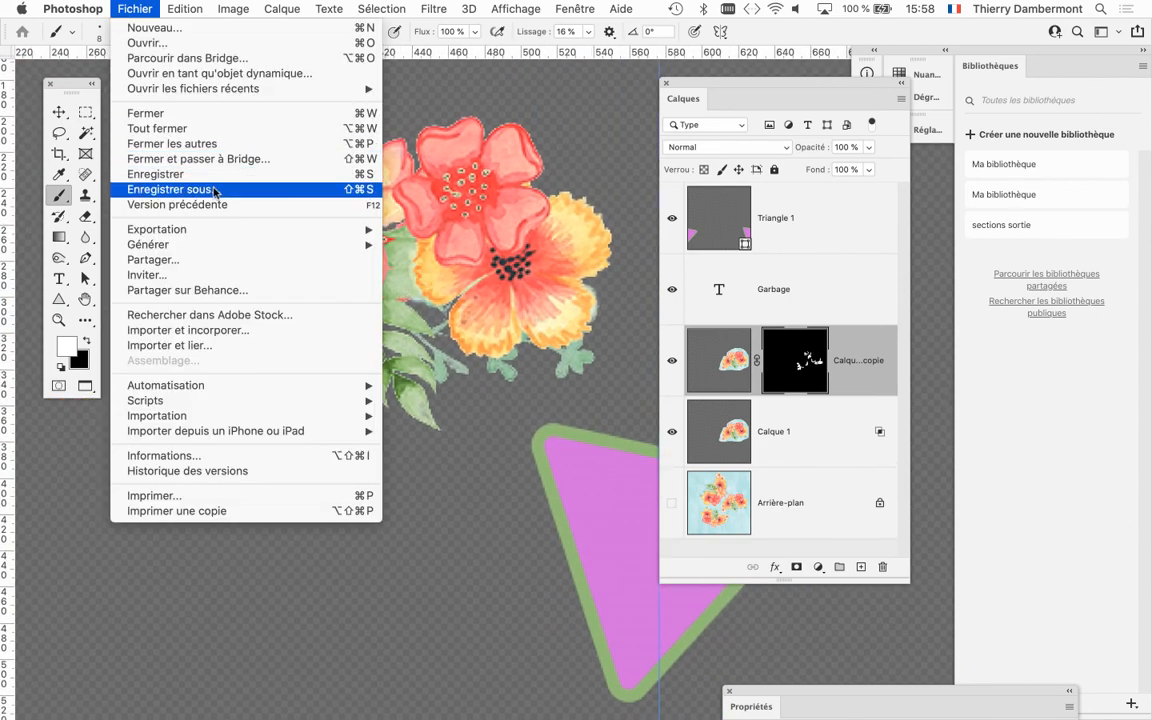
pyautogui.click(200, 185)
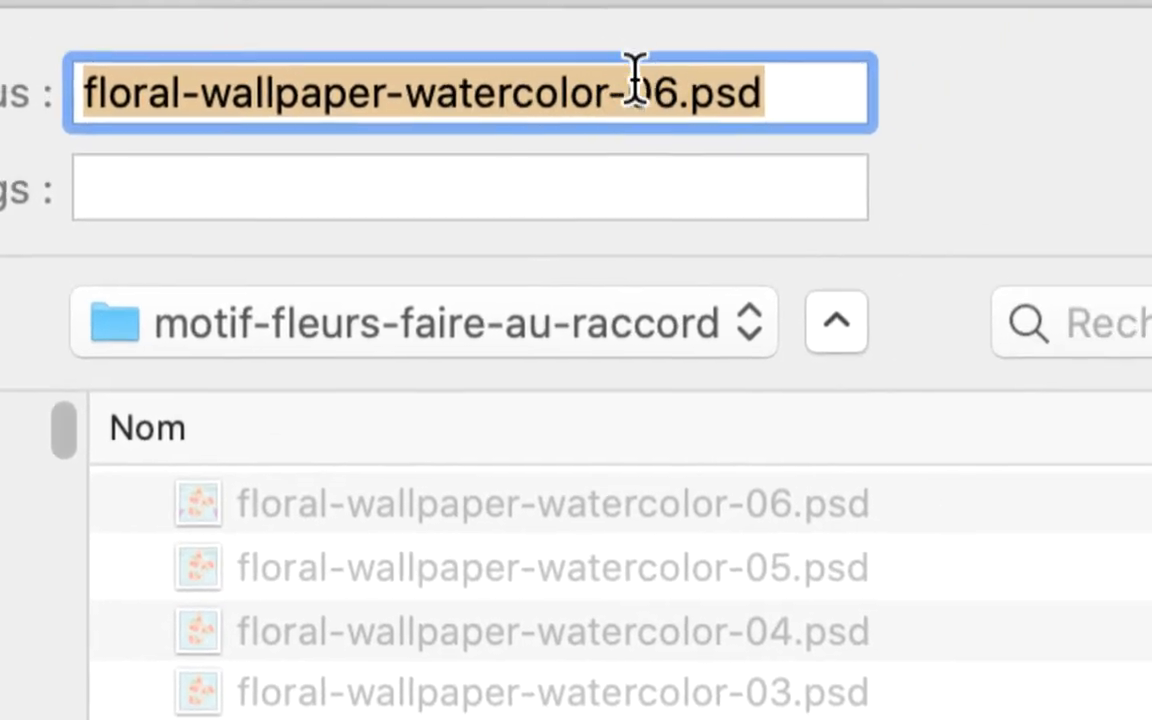
pyautogui.click(648, 80)
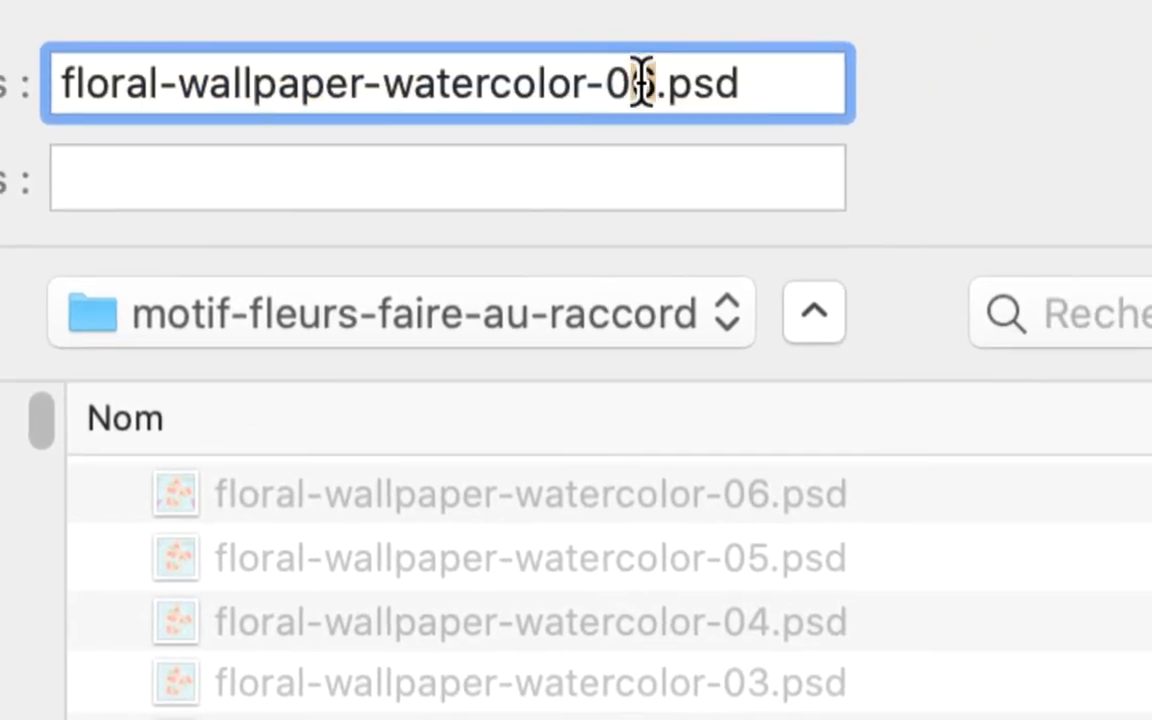
pyautogui.hotkey('shift', 'Right')
pyautogui.write('7')
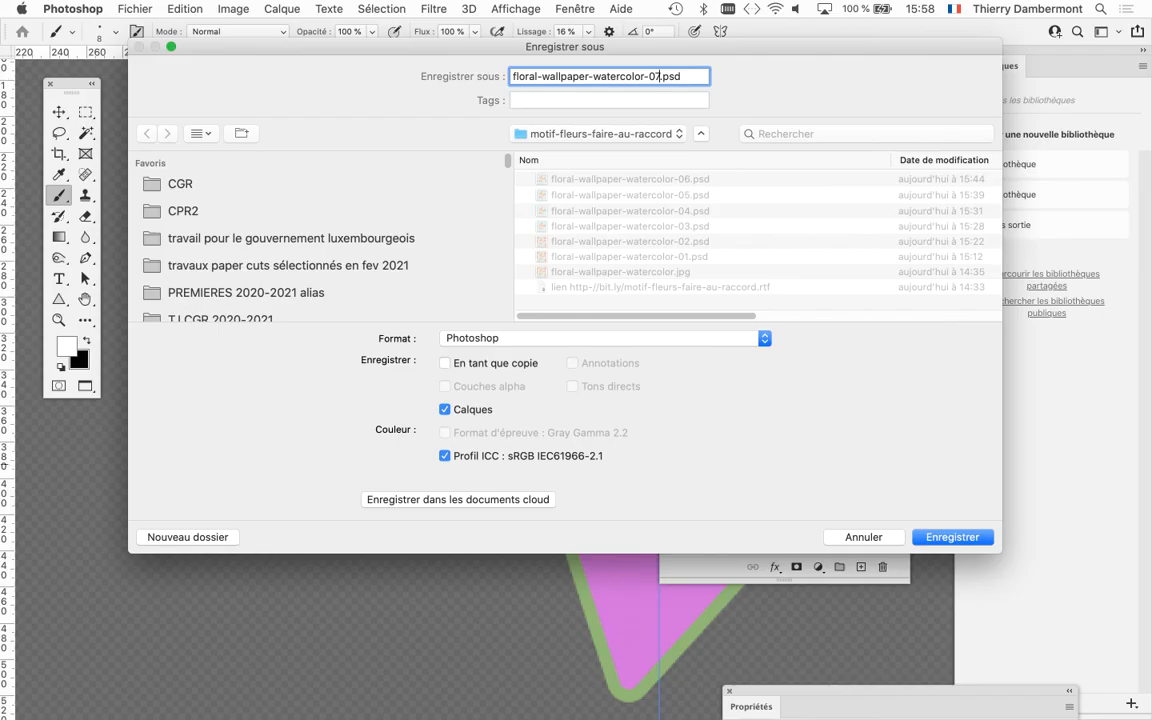
pyautogui.press('Return')
pyautogui.press('Return')
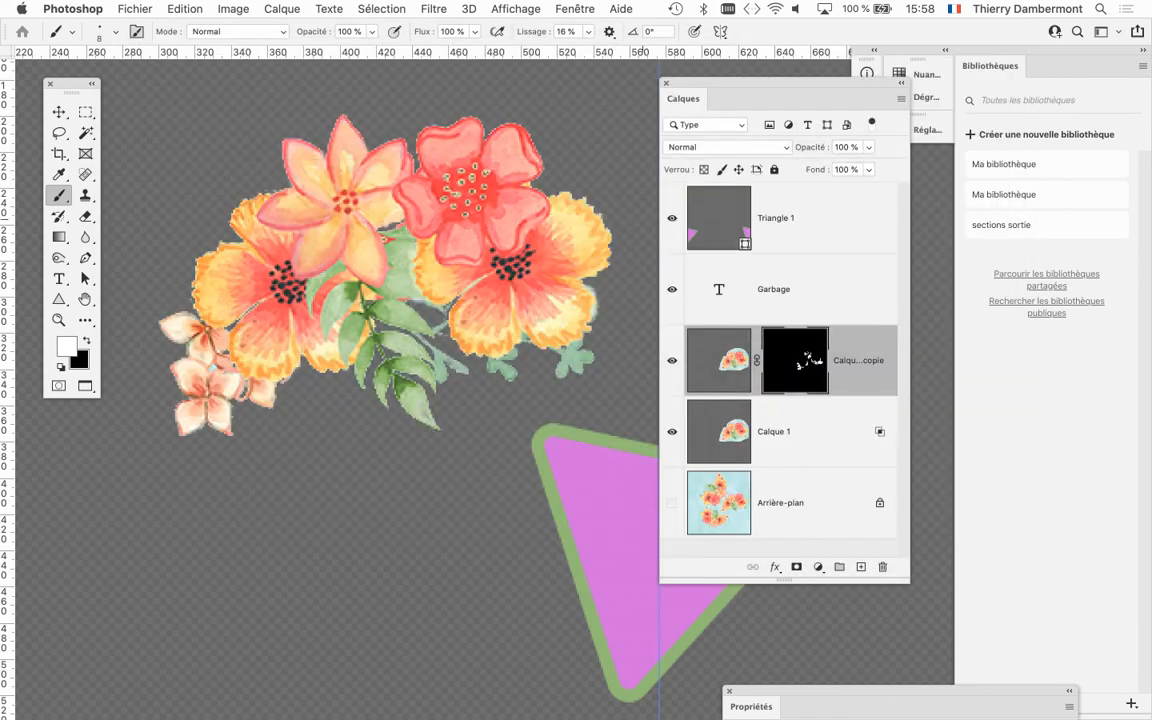
# Reposition the Calques panel for a clear view of the Calque 1 and Arrière-plan thumbnails.
pyautogui.scroll(-6, 403, 300)
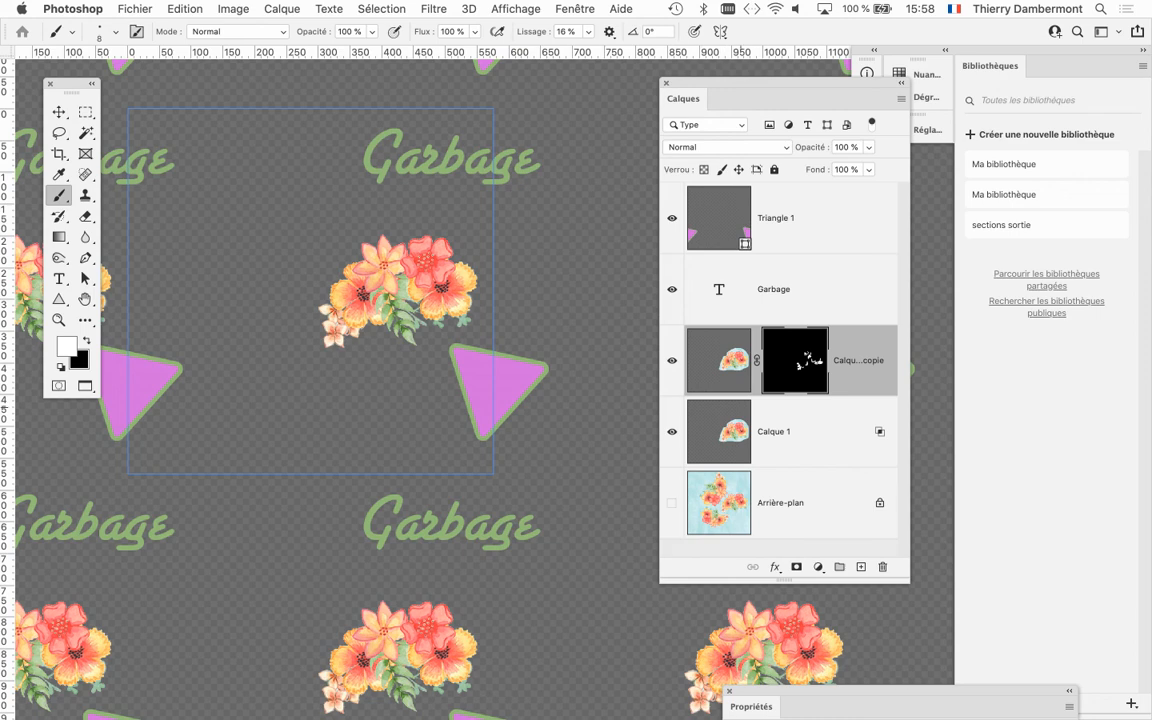
pyautogui.moveTo(760, 84); pyautogui.dragTo(694, 25)
pyautogui.moveTo(844, 523); pyautogui.dragTo(945, 533)
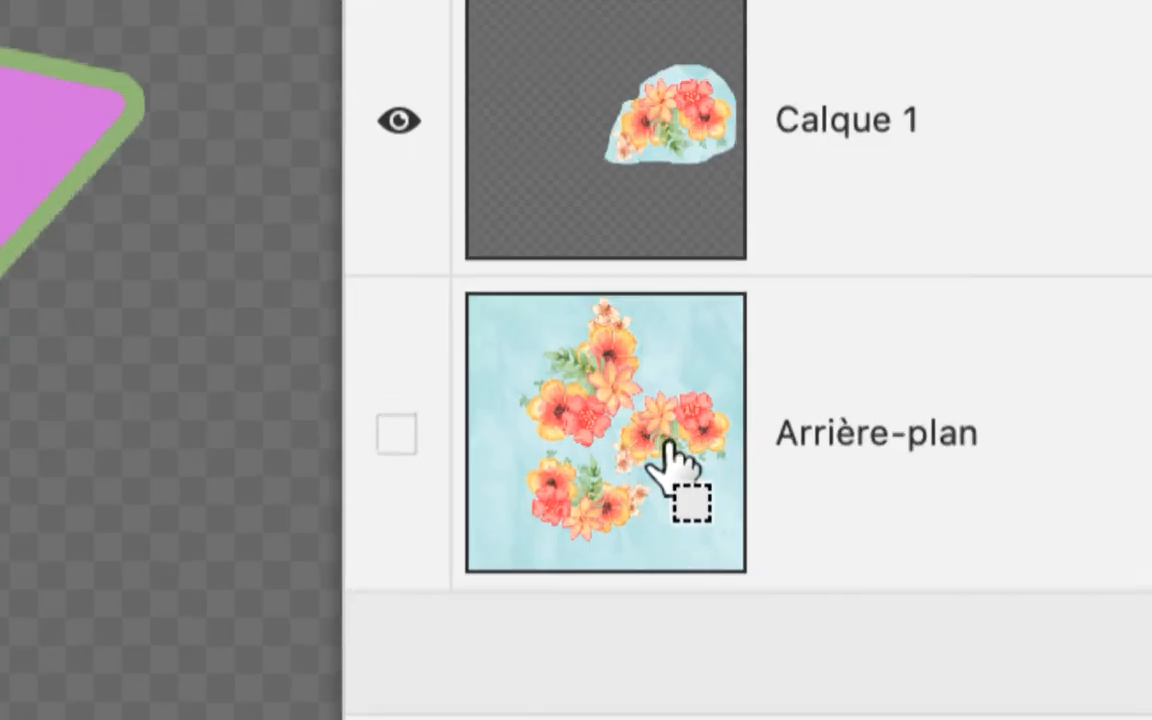